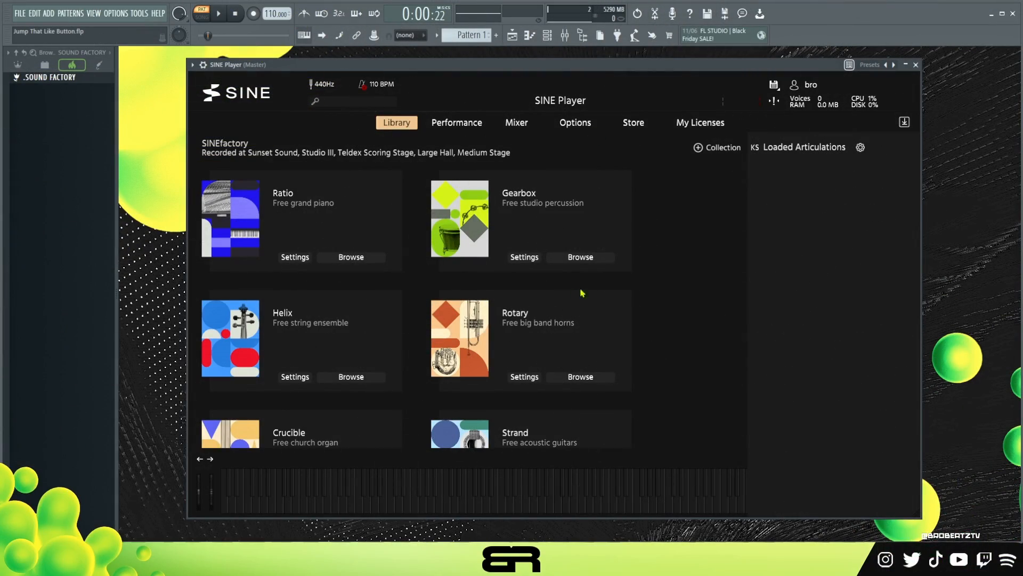
Browse the SINEfactory library and load the Strand Nylon String Guitar's Single notes longs articulation, auditioning it on the keyboard.
{"action": "scroll", "coordinate": [670, 257], "scroll_direction": "down", "scroll_amount": 1}
{"action": "scroll", "coordinate": [592, 322], "scroll_direction": "up", "scroll_amount": 1}
{"action": "scroll", "coordinate": [689, 276], "scroll_direction": "down", "scroll_amount": 7}
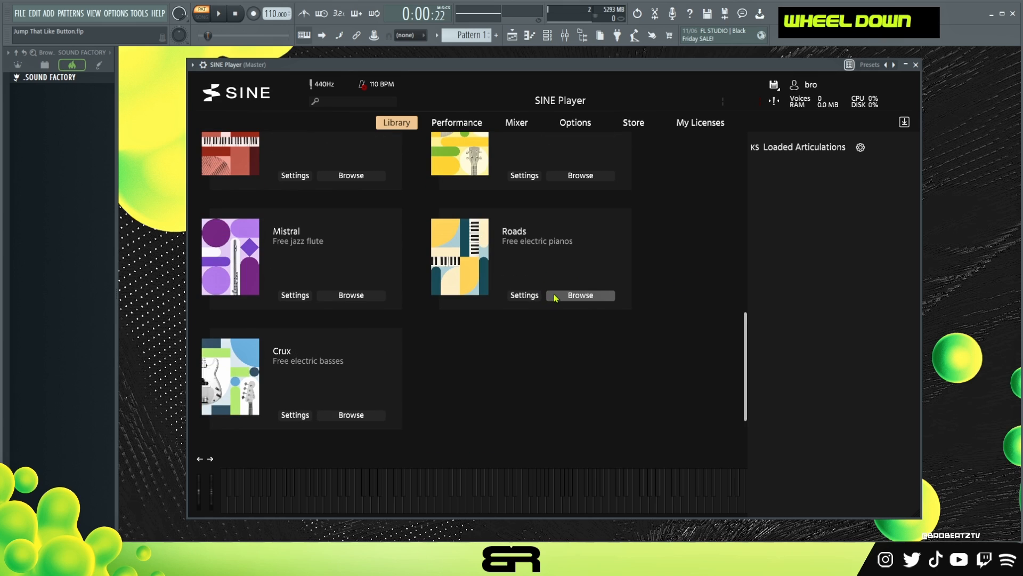
{"action": "scroll", "coordinate": [556, 297], "scroll_direction": "up", "scroll_amount": 7}
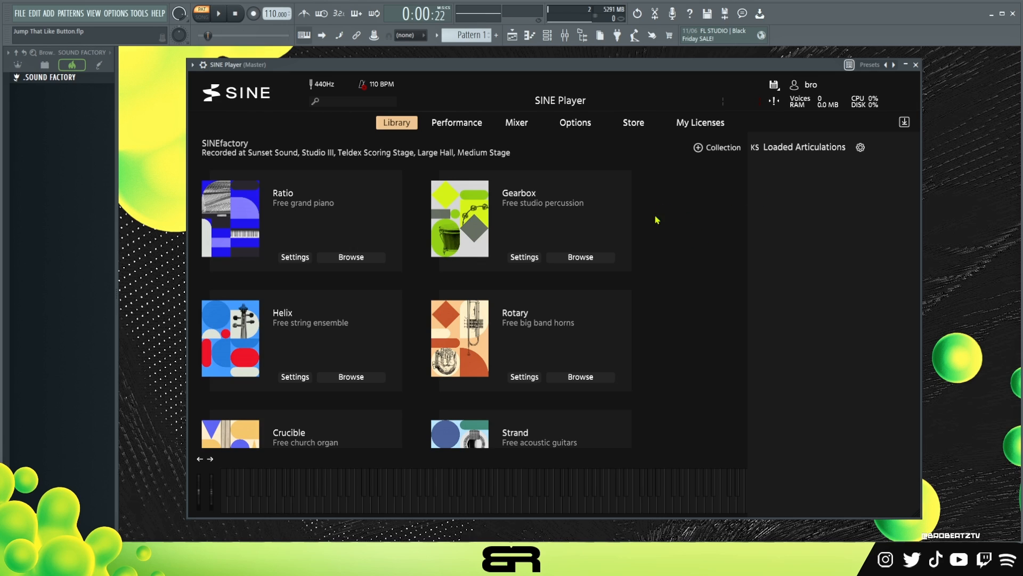
{"action": "scroll", "coordinate": [612, 235], "scroll_direction": "down", "scroll_amount": 5}
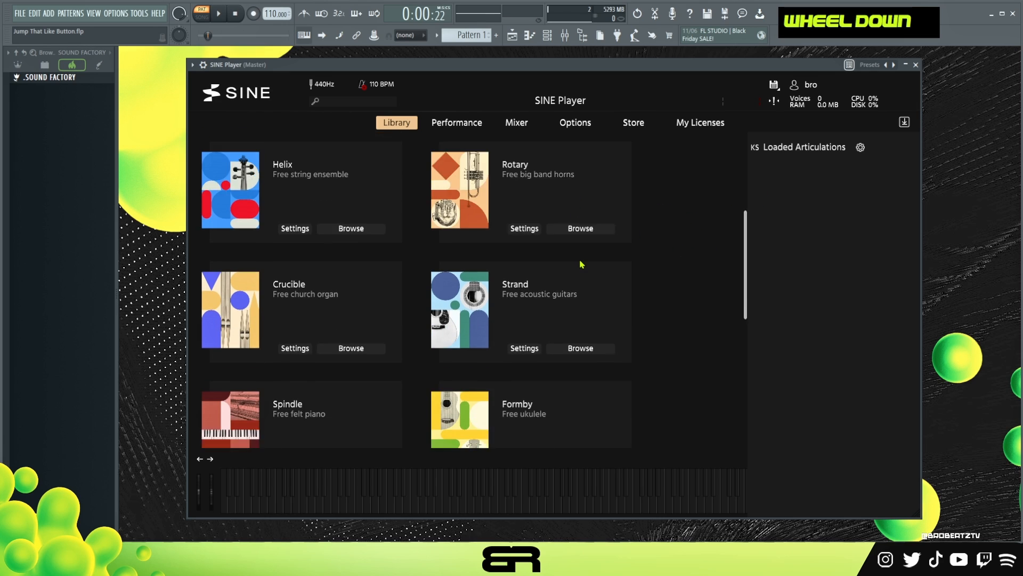
{"action": "scroll", "coordinate": [581, 265], "scroll_direction": "down", "scroll_amount": 2}
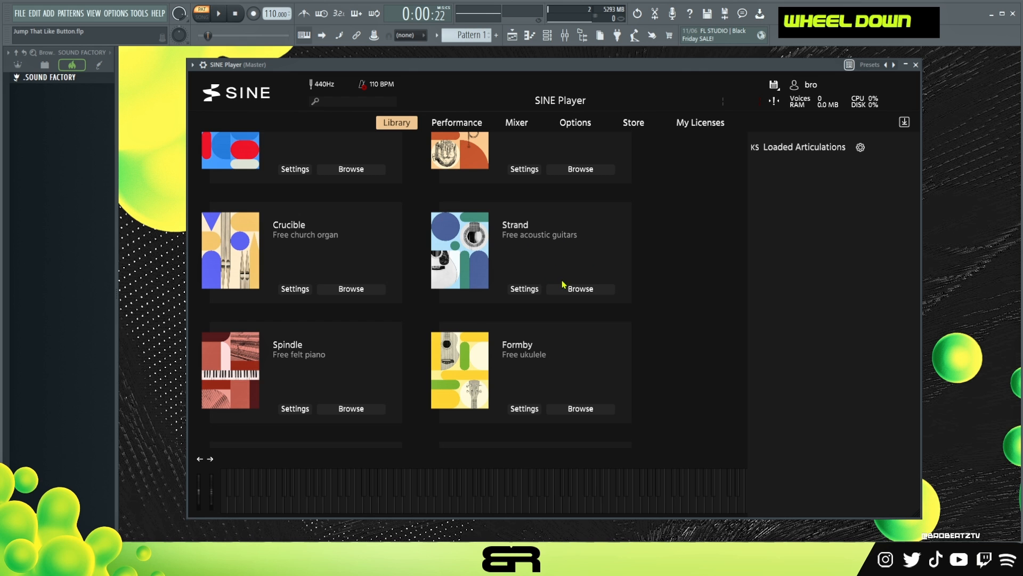
{"action": "left_click", "coordinate": [590, 290]}
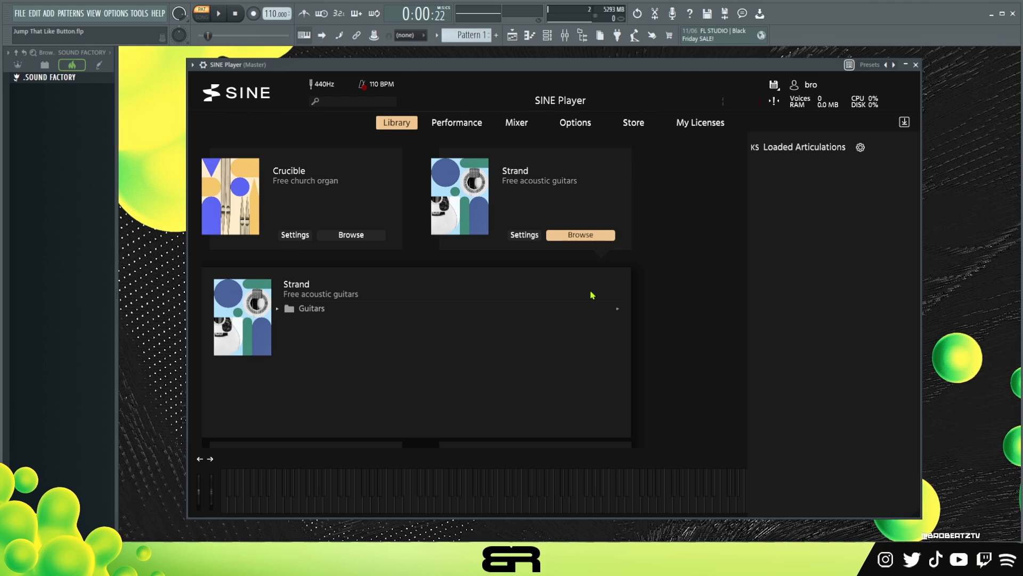
{"action": "left_click", "coordinate": [277, 309]}
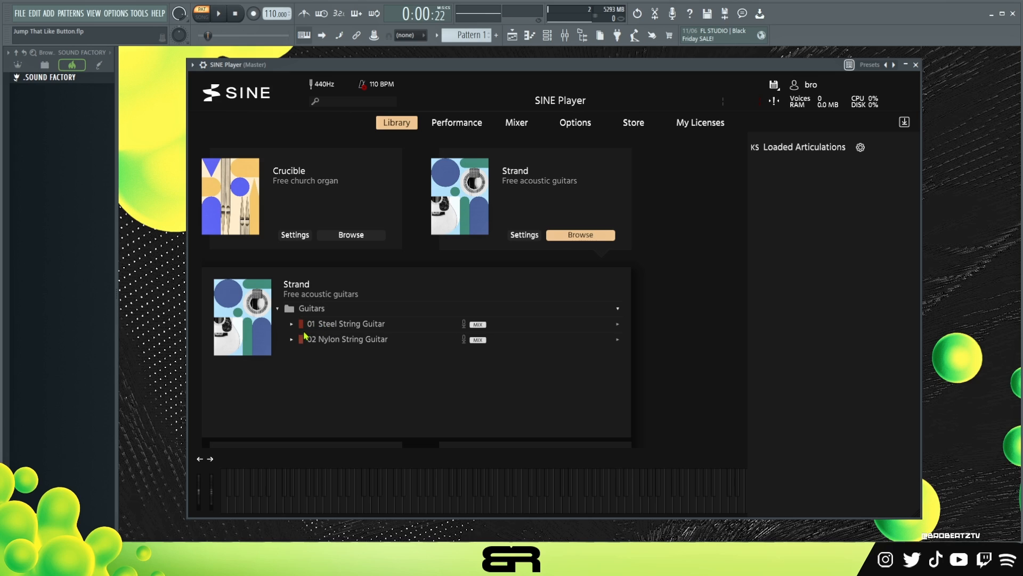
{"action": "left_click", "coordinate": [292, 339]}
{"action": "double_click", "coordinate": [337, 351]}
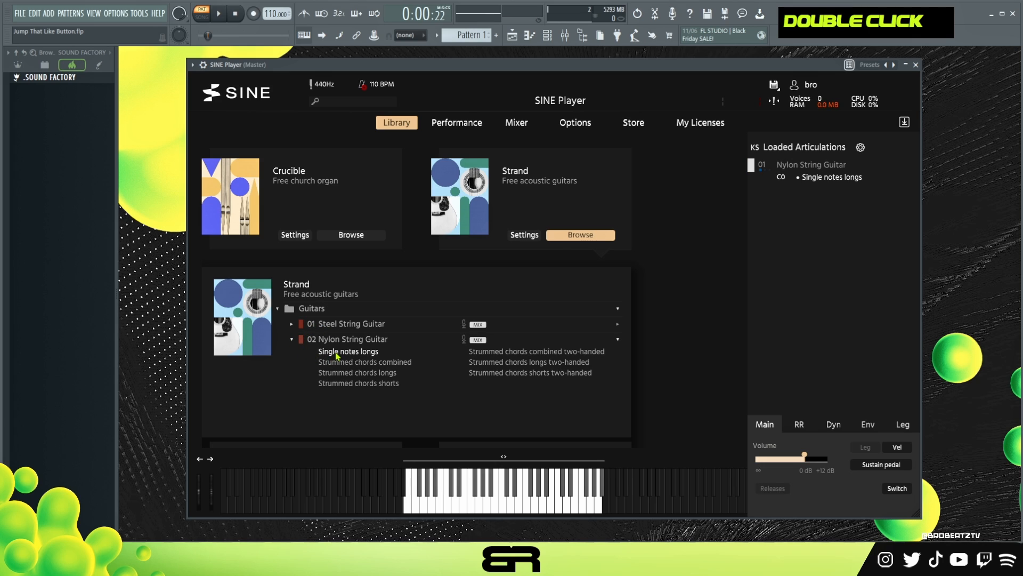
{"action": "left_click", "coordinate": [511, 504]}
{"action": "left_click", "coordinate": [525, 506]}
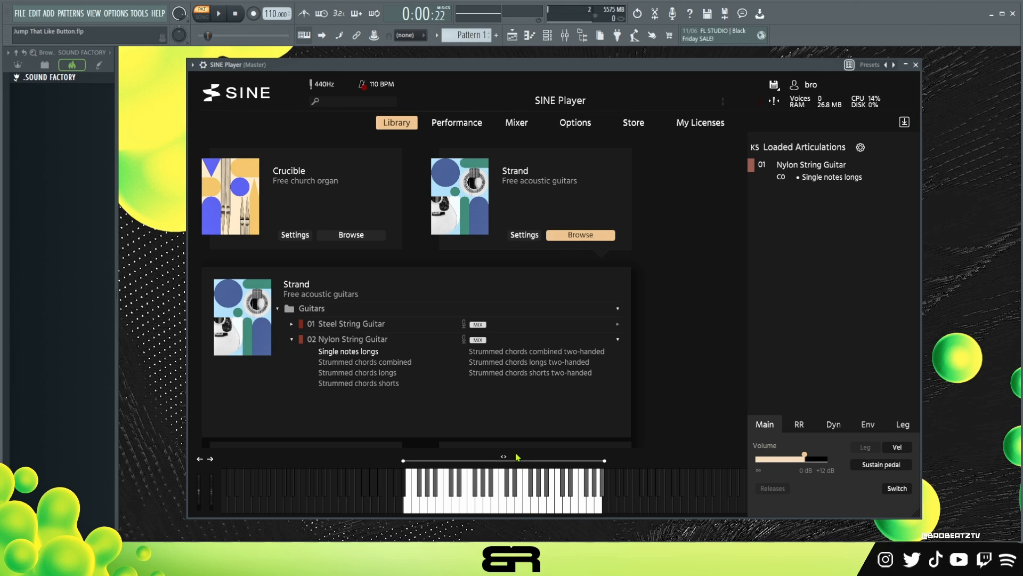
Load the Mistral Jazz flute's Staccatissimo, Rips short down and Crescendo short articulations.
{"action": "scroll", "coordinate": [429, 404], "scroll_direction": "down", "scroll_amount": 5}
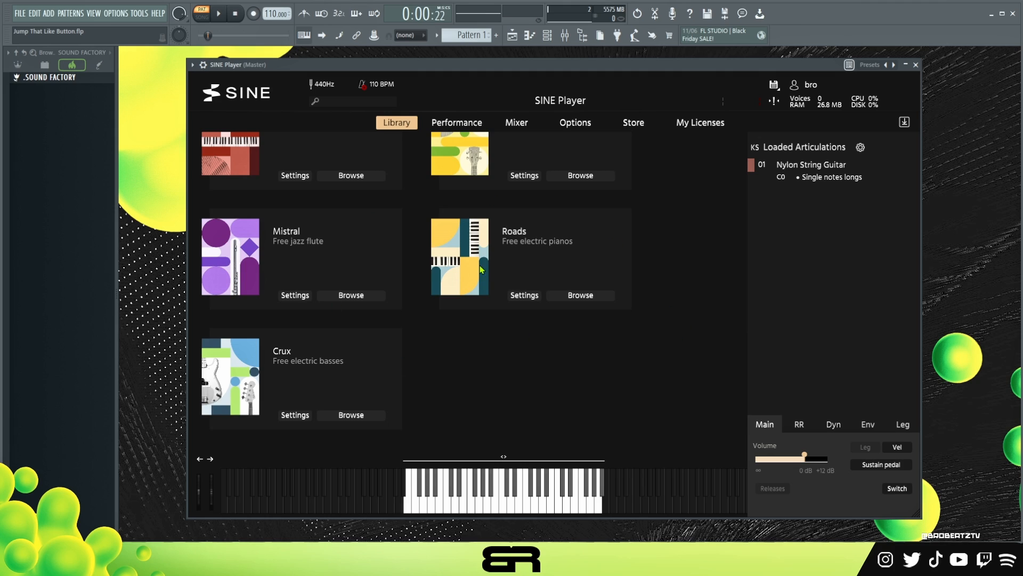
{"action": "left_click", "coordinate": [365, 296]}
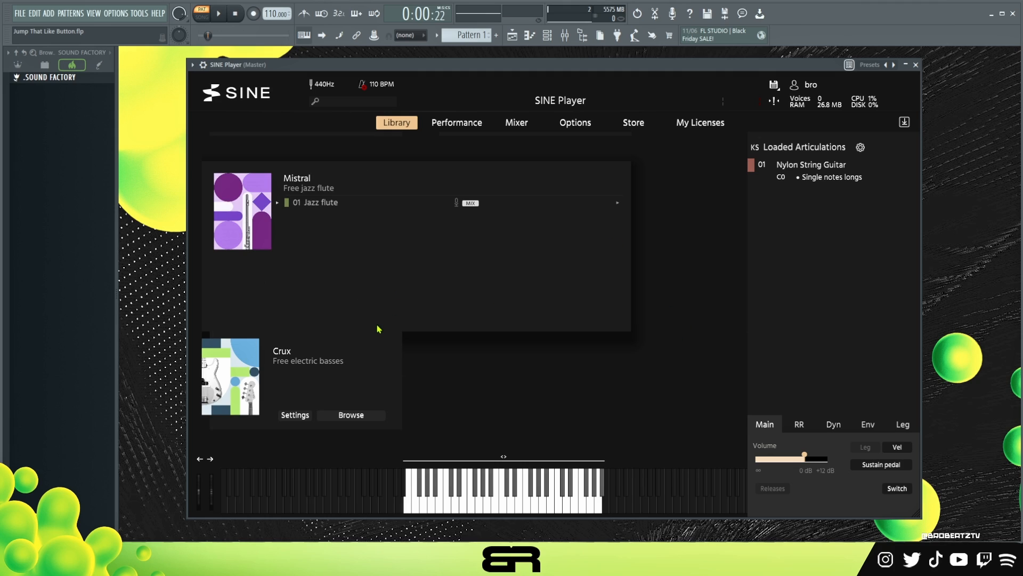
{"action": "left_click", "coordinate": [315, 203]}
{"action": "double_click", "coordinate": [326, 226]}
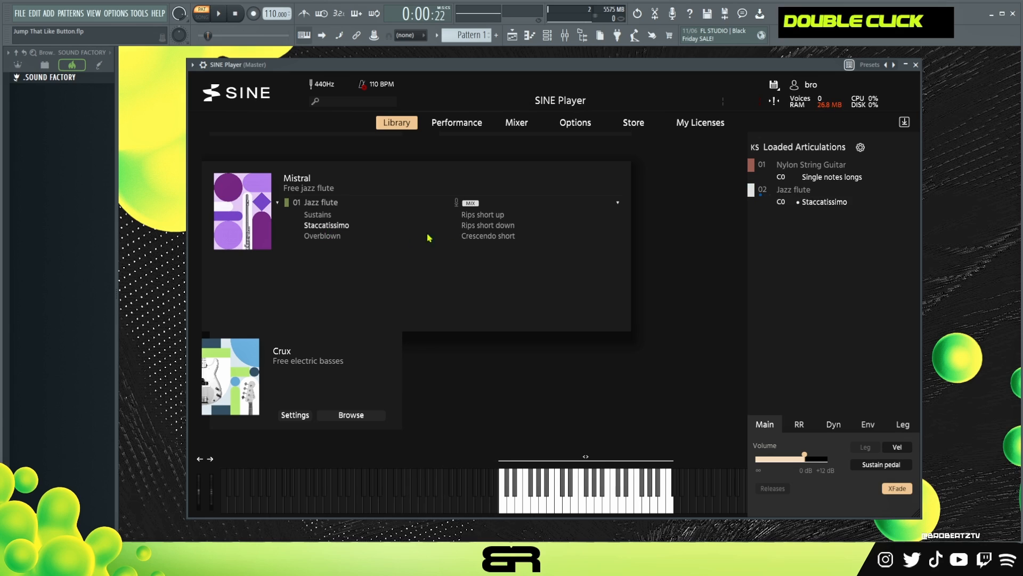
{"action": "double_click", "coordinate": [463, 226]}
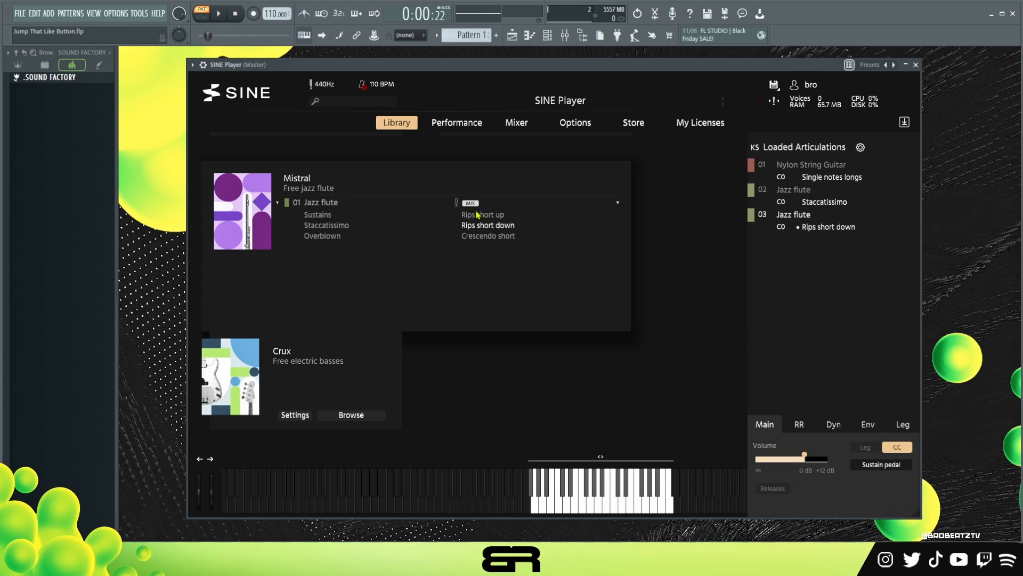
{"action": "double_click", "coordinate": [487, 235]}
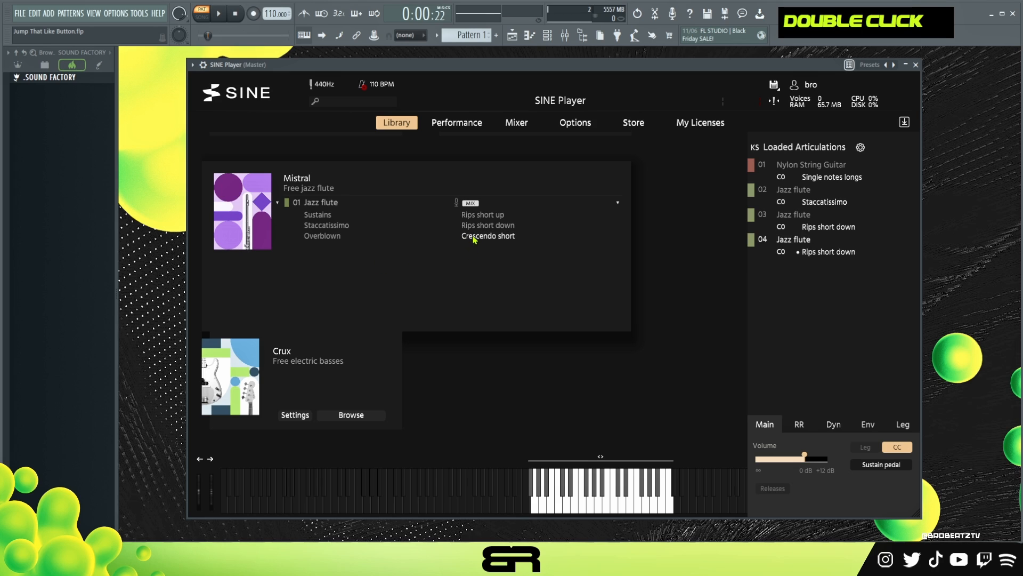
Load the Crux J-bass Fingered articulation.
{"action": "left_click", "coordinate": [351, 416]}
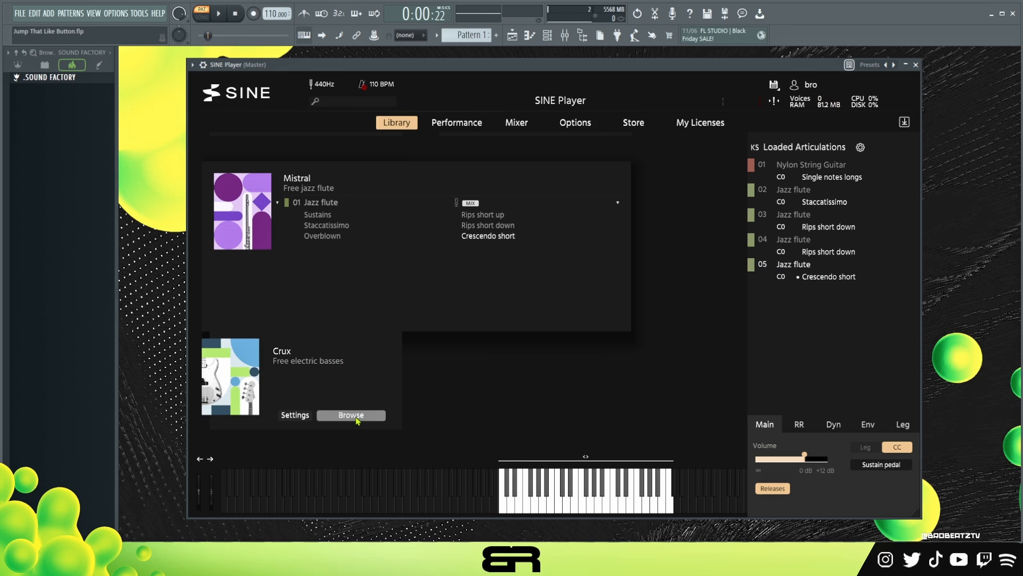
{"action": "scroll", "coordinate": [351, 368], "scroll_direction": "down", "scroll_amount": 3}
{"action": "left_click", "coordinate": [284, 327]}
{"action": "double_click", "coordinate": [319, 338]}
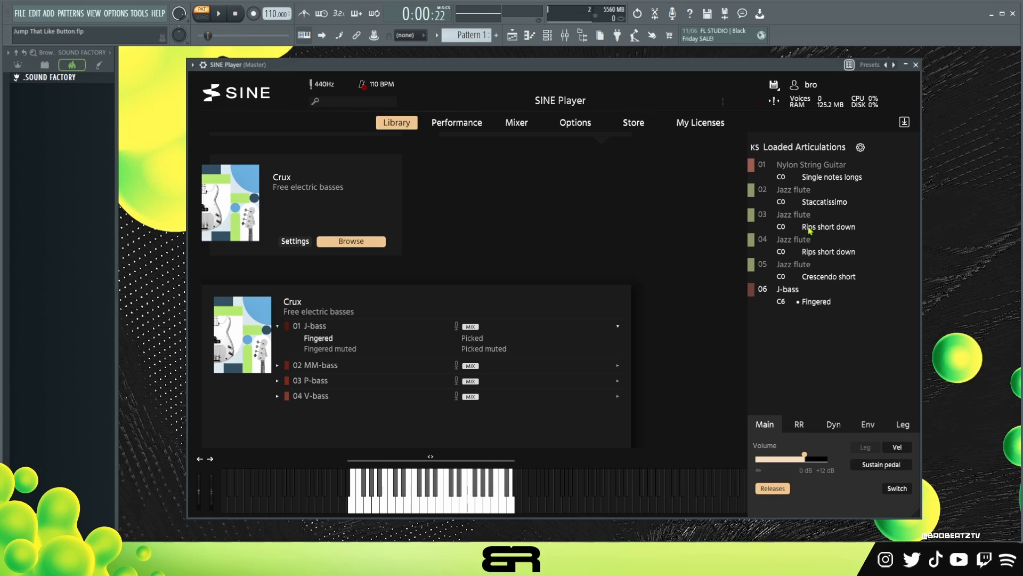
Remap the loaded articulations with MIDI channels.
{"action": "left_click", "coordinate": [861, 148]}
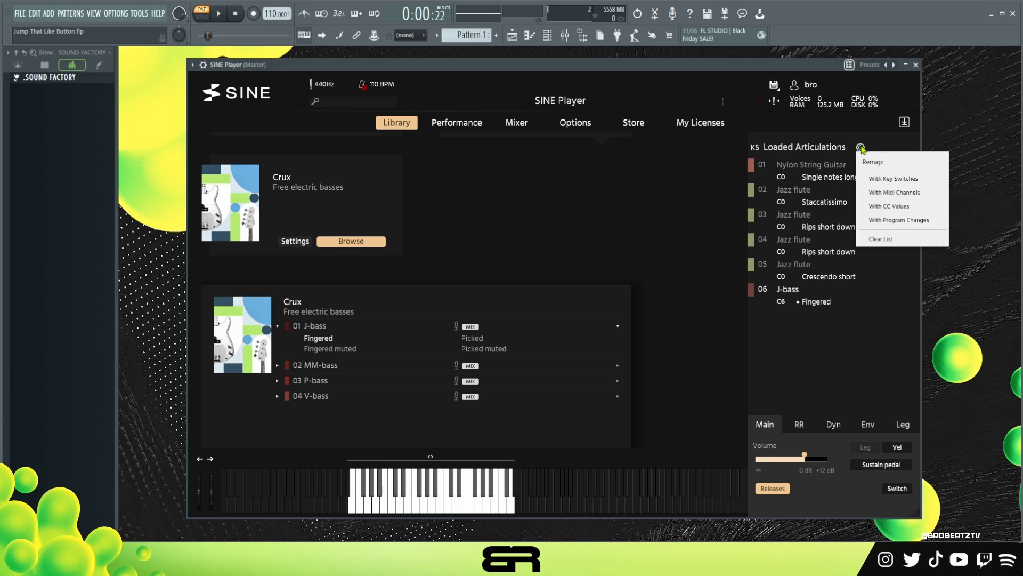
{"action": "left_click", "coordinate": [880, 193]}
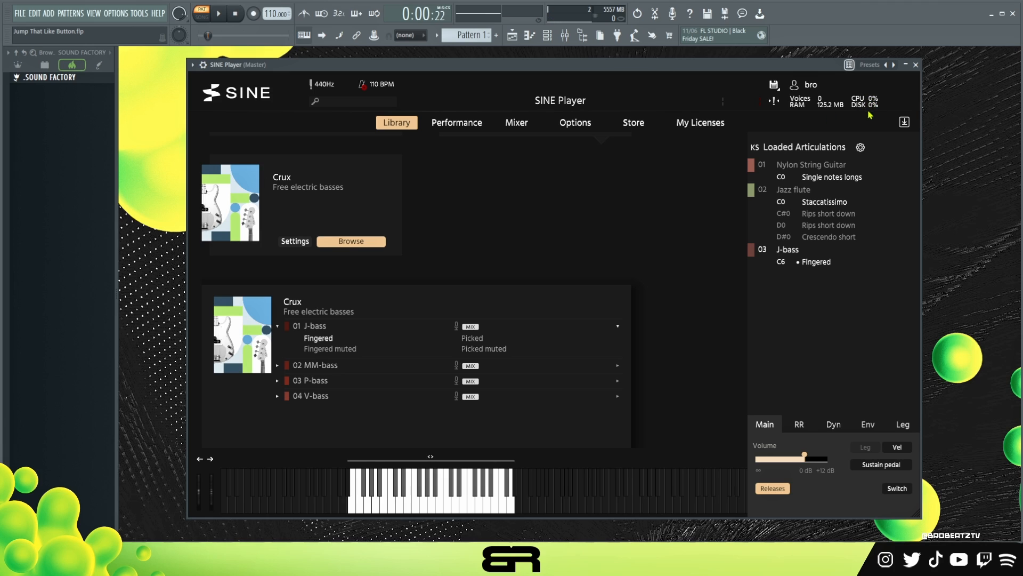
{"action": "left_click", "coordinate": [860, 147]}
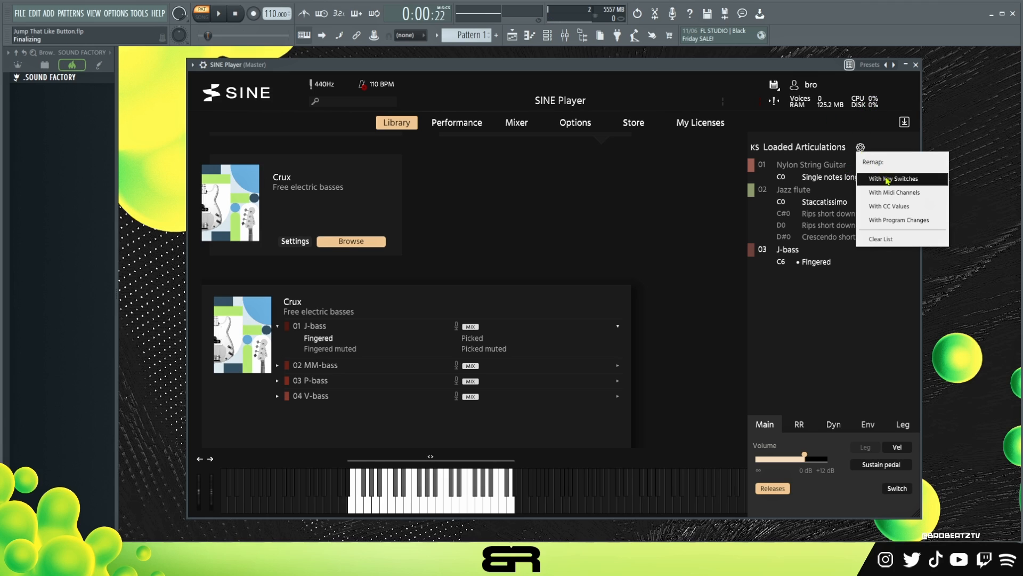
{"action": "left_click", "coordinate": [886, 193]}
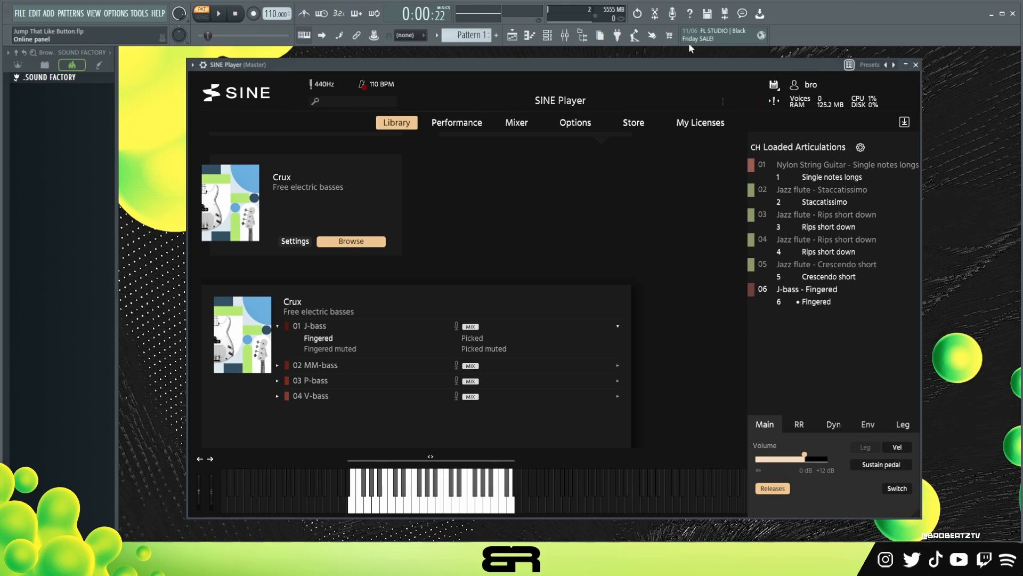
Open the SINE Player channel in the piano roll.
{"action": "left_click", "coordinate": [549, 37]}
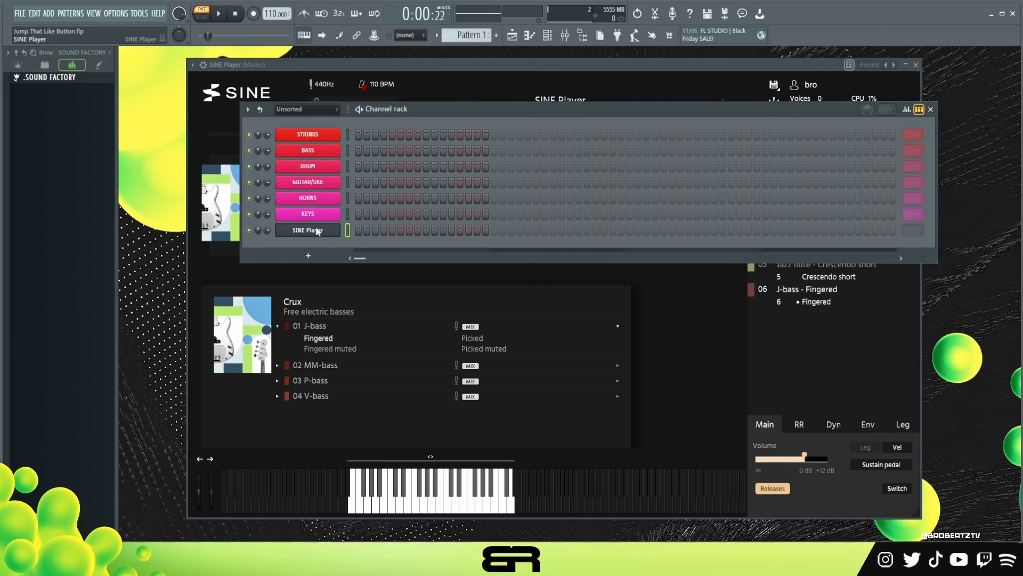
{"action": "right_click", "coordinate": [337, 229]}
{"action": "left_click", "coordinate": [373, 231]}
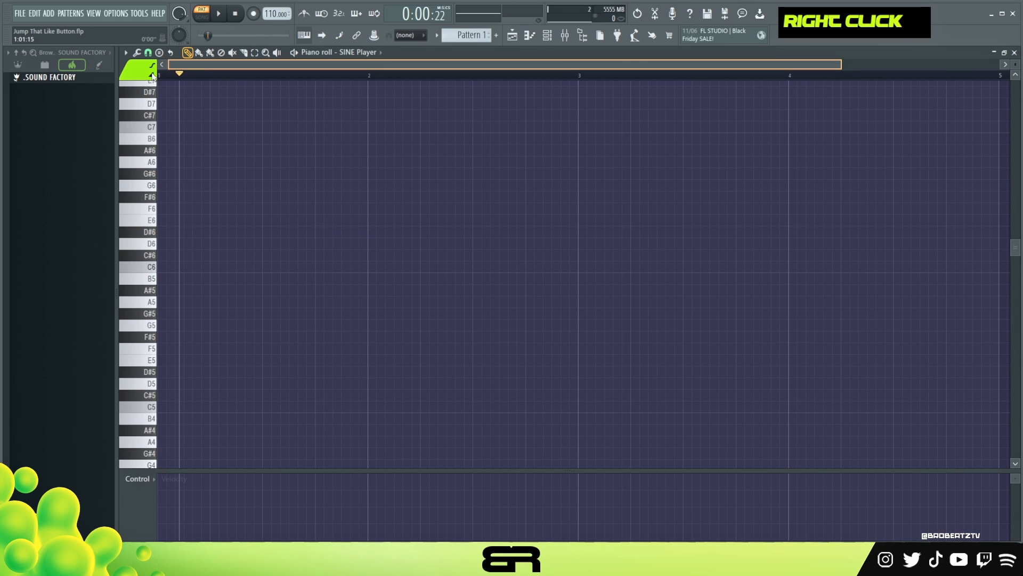
Draw a G#6 note at the start of bar 1, then an F6 note slightly later on the next MIDI channel colour.
{"action": "left_click", "coordinate": [172, 174]}
{"action": "left_click_drag", "start_coordinate": [172, 174], "coordinate": [160, 174]}
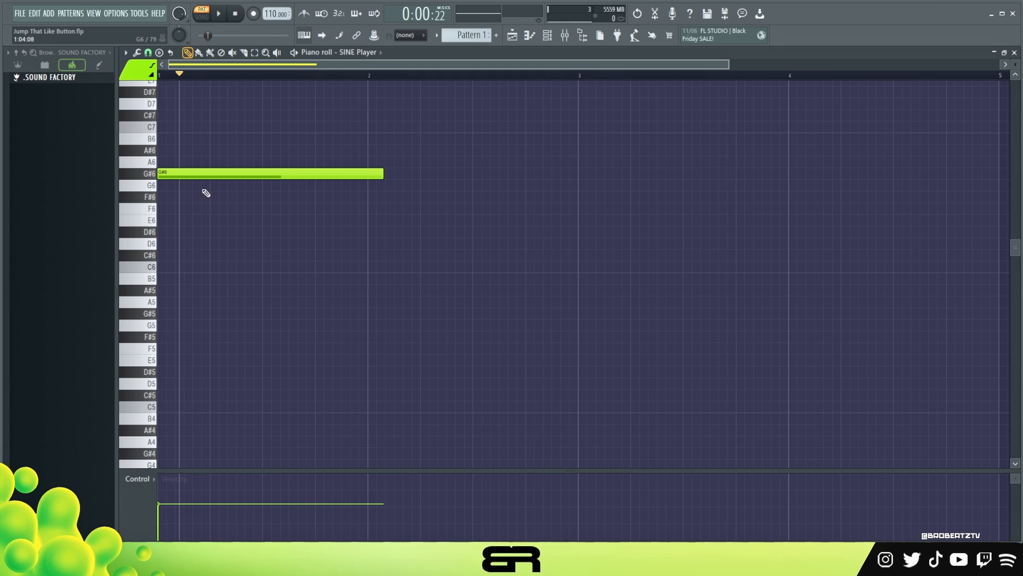
{"action": "left_click", "coordinate": [140, 70]}
{"action": "left_click", "coordinate": [128, 113]}
{"action": "left_click", "coordinate": [202, 208]}
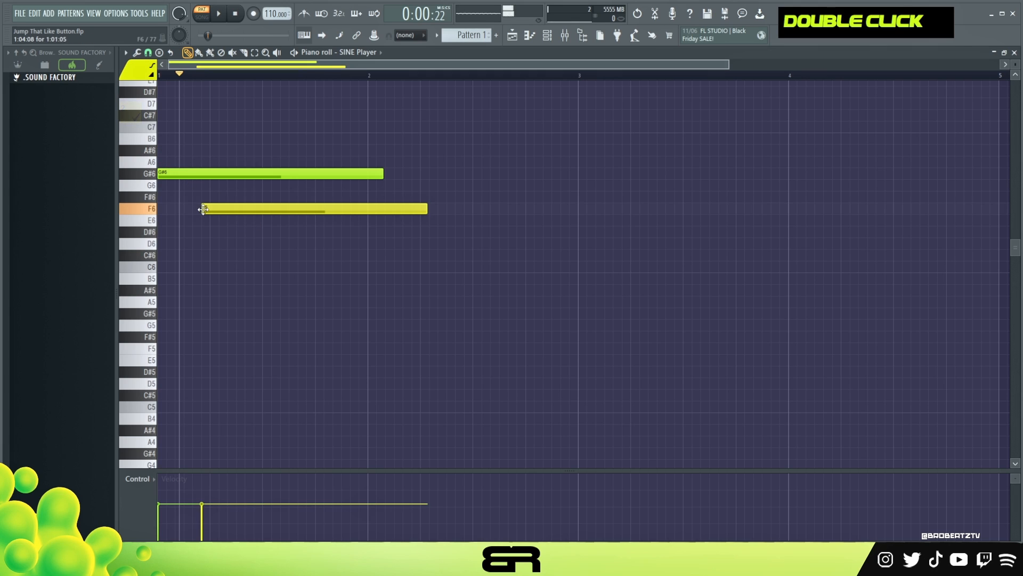
{"action": "left_click_drag", "start_coordinate": [203, 209], "coordinate": [217, 209]}
Draw staggered C#6 and A#5 notes, each on the next MIDI channel colour.
{"action": "left_click", "coordinate": [140, 70]}
{"action": "left_click", "coordinate": [130, 134]}
{"action": "left_click", "coordinate": [282, 255]}
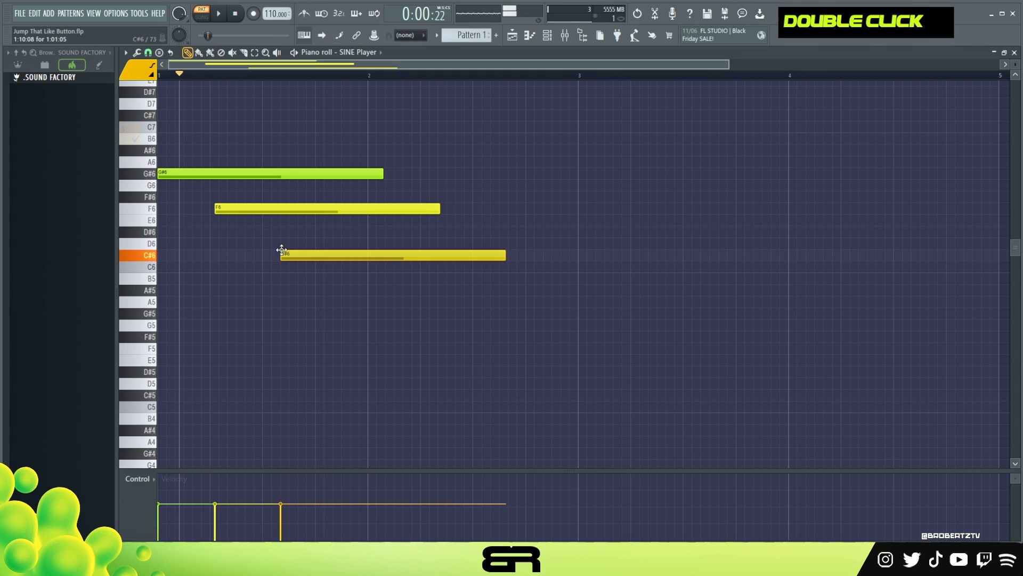
{"action": "left_click", "coordinate": [139, 71]}
{"action": "left_click", "coordinate": [133, 157]}
{"action": "left_click", "coordinate": [365, 290]}
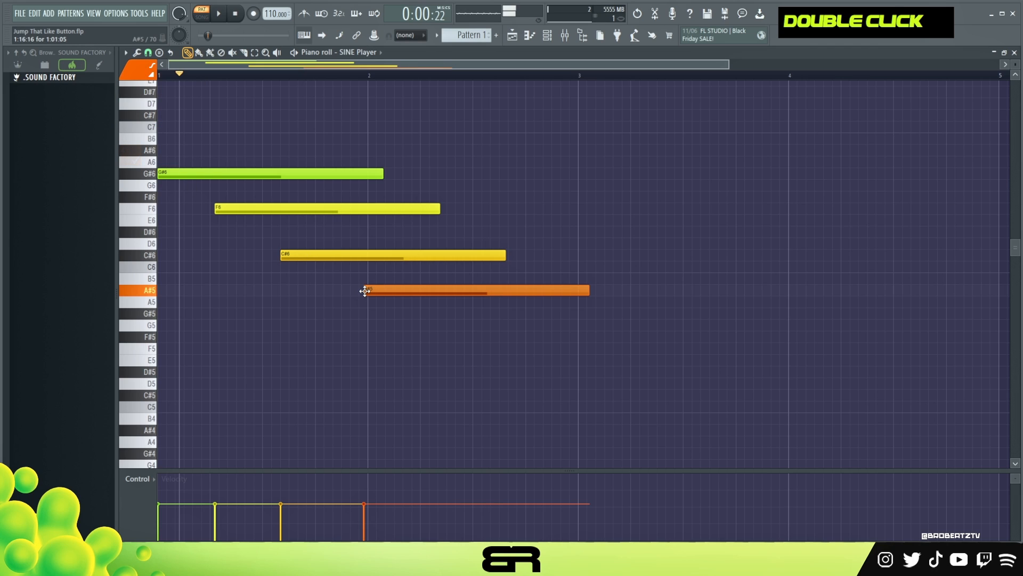
Draw a G5 note on the next MIDI channel colour after the A#5 note, and play back the pattern.
{"action": "left_click", "coordinate": [140, 70]}
{"action": "left_click", "coordinate": [152, 92]}
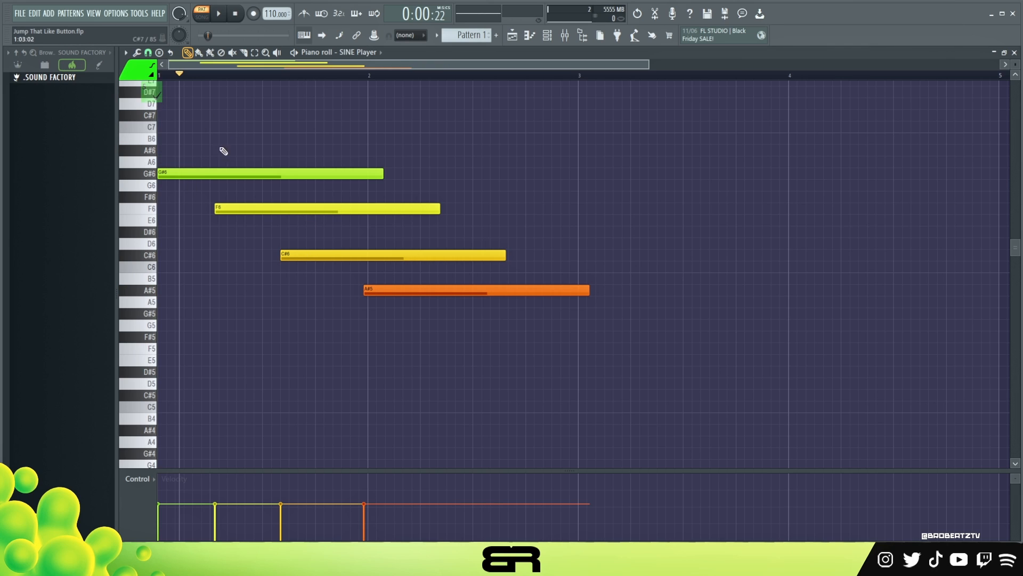
{"action": "left_click", "coordinate": [412, 325]}
{"action": "left_click_drag", "start_coordinate": [412, 325], "coordinate": [423, 324]}
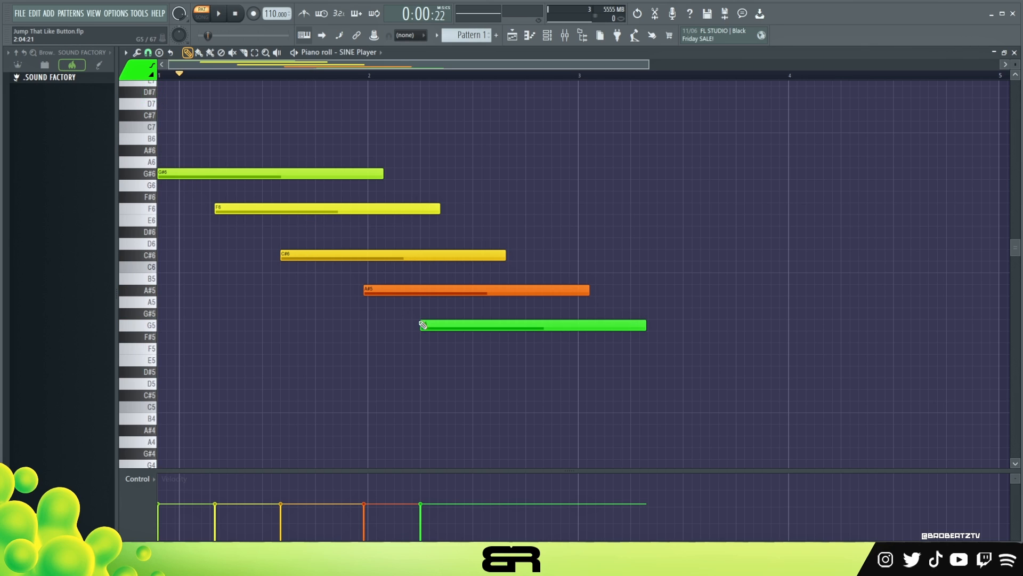
{"action": "key", "text": "space"}
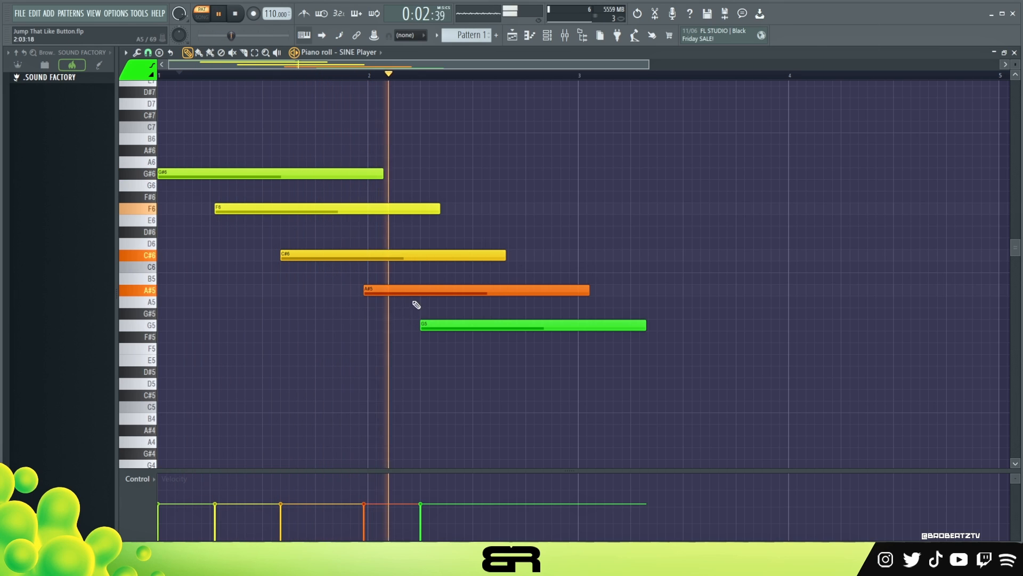
{"action": "key", "text": "space"}
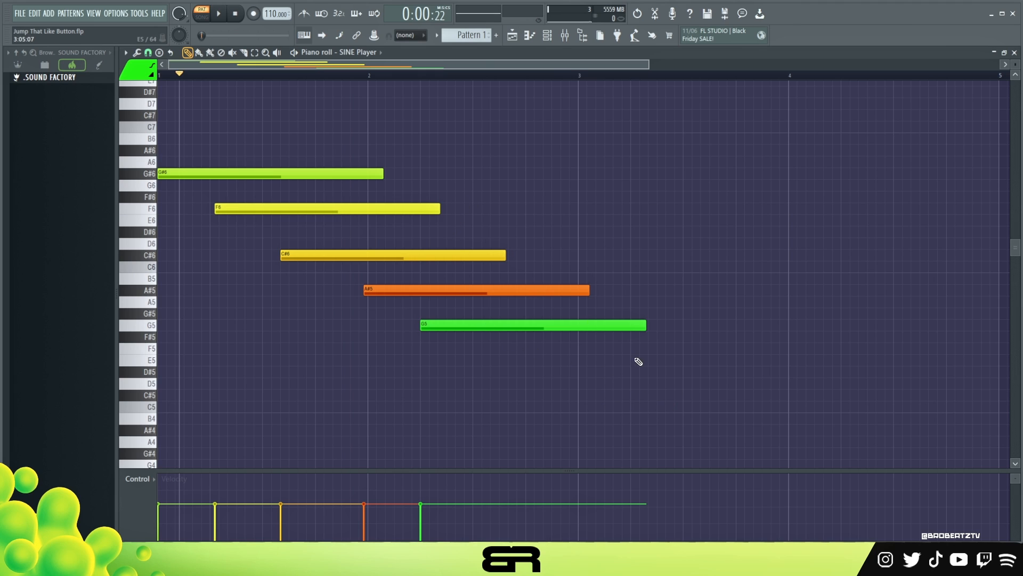
Shorten the A#5 and G5 notes so they end at bar 3.
{"action": "left_click_drag", "start_coordinate": [655, 363], "coordinate": [522, 290]}
{"action": "left_click_drag", "start_coordinate": [586, 294], "coordinate": [571, 296]}
{"action": "left_click", "coordinate": [605, 303], "text": "ctrl"}
{"action": "left_click_drag", "start_coordinate": [628, 327], "coordinate": [575, 346]}
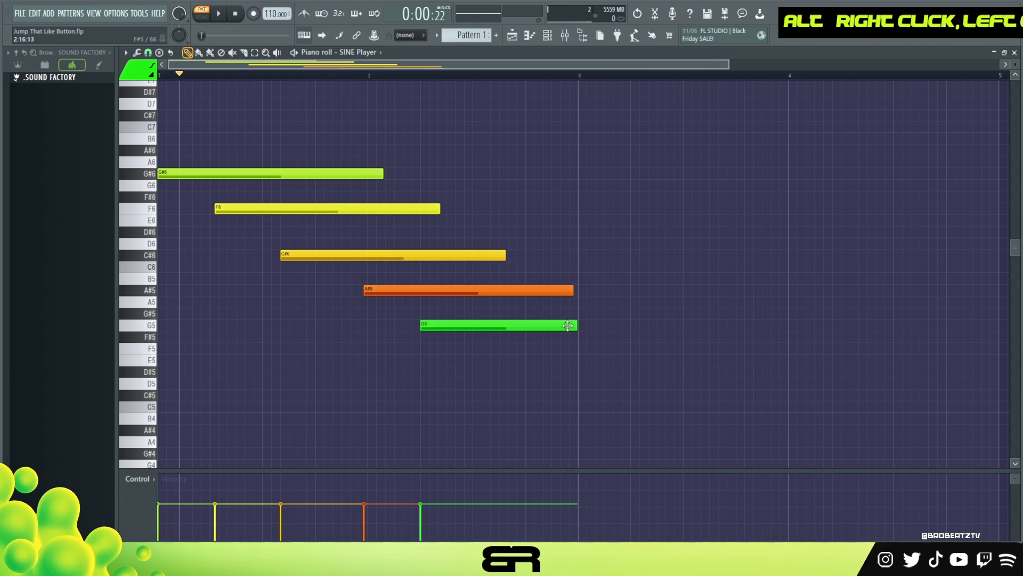
Show the playlist and channel rack and open the SINE Player channel's context menu.
{"action": "left_click", "coordinate": [512, 36]}
{"action": "left_click", "coordinate": [547, 35]}
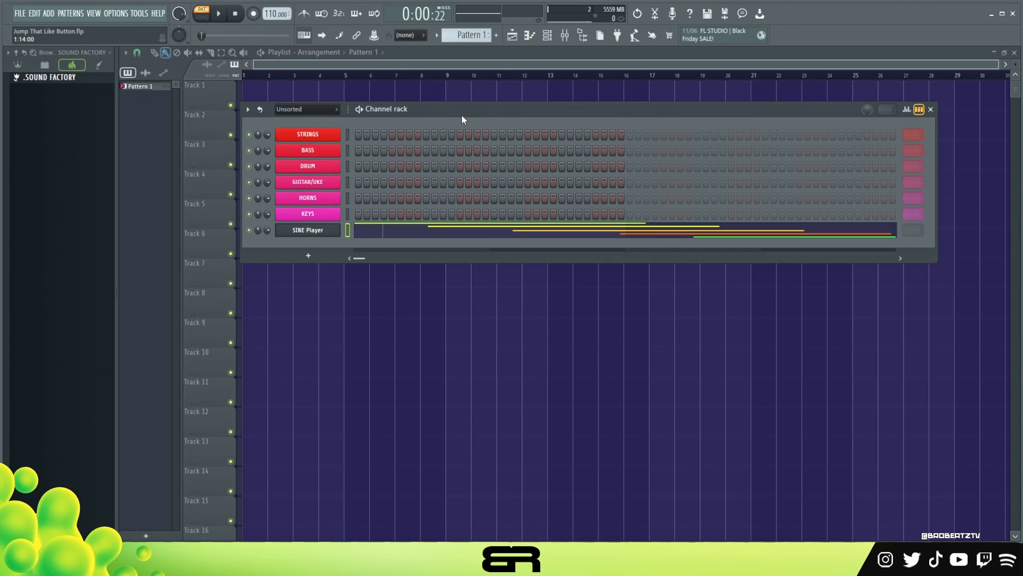
{"action": "right_click", "coordinate": [325, 230]}
{"action": "left_click", "coordinate": [466, 233]}
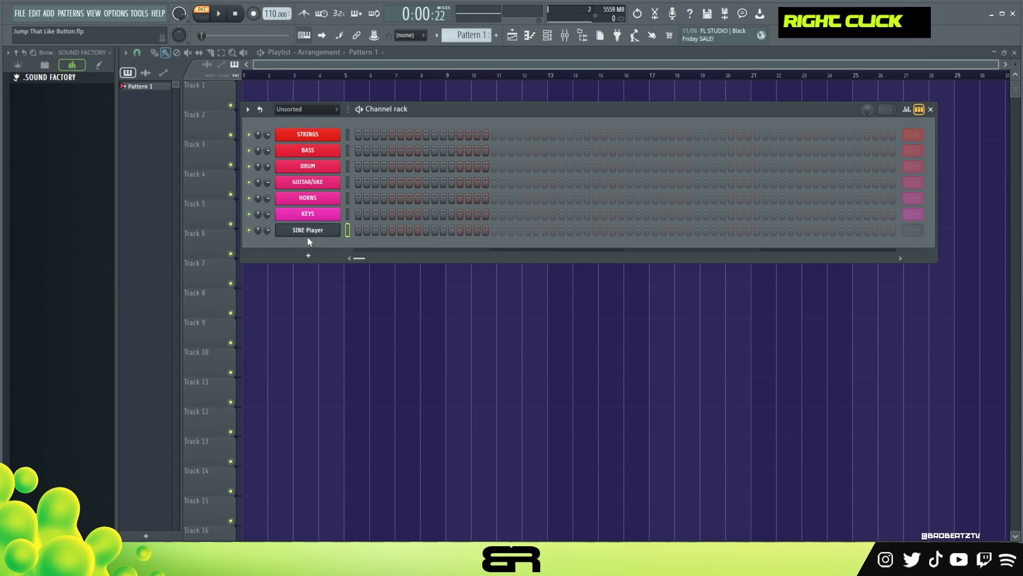
Open the SINE Player channel's plugin window and reposition it.
{"action": "double_click", "coordinate": [308, 232]}
{"action": "left_click_drag", "start_coordinate": [416, 61], "coordinate": [443, 57]}
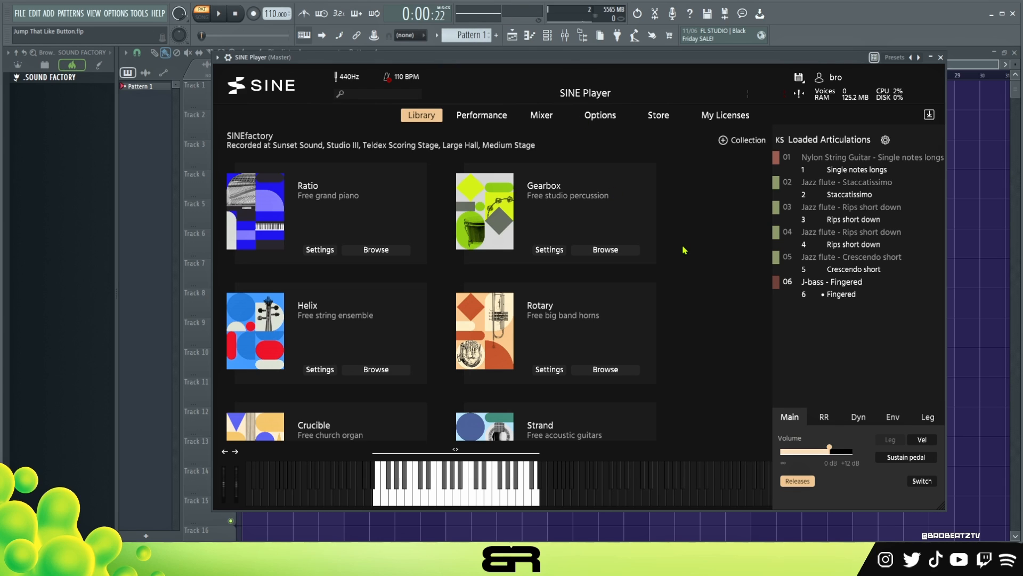
{"action": "scroll", "coordinate": [721, 259], "scroll_direction": "down", "scroll_amount": 2}
{"action": "scroll", "coordinate": [619, 327], "scroll_direction": "up", "scroll_amount": 2}
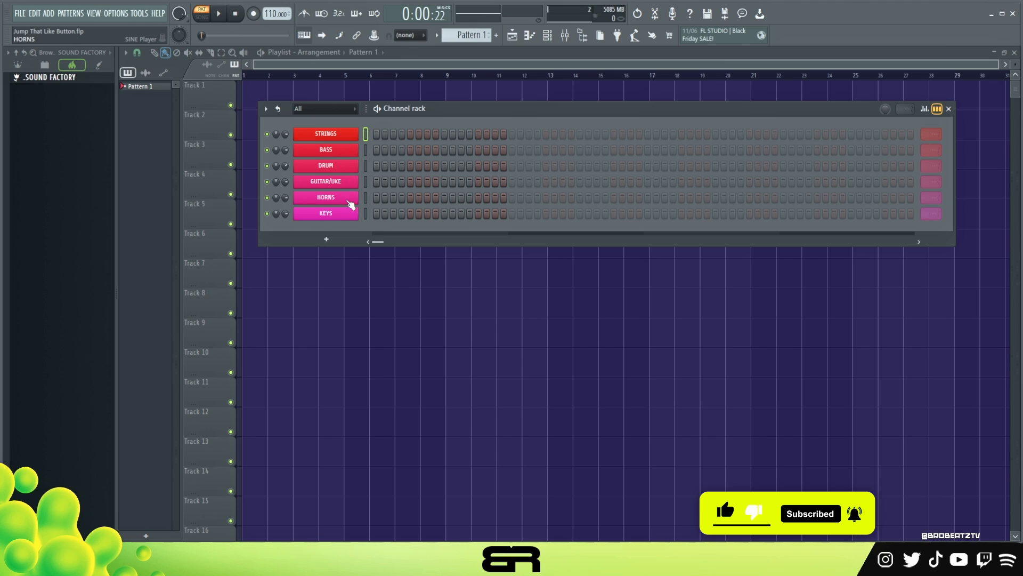
Open the STRINGS channel's SINE Player instance.
{"action": "left_click", "coordinate": [341, 140]}
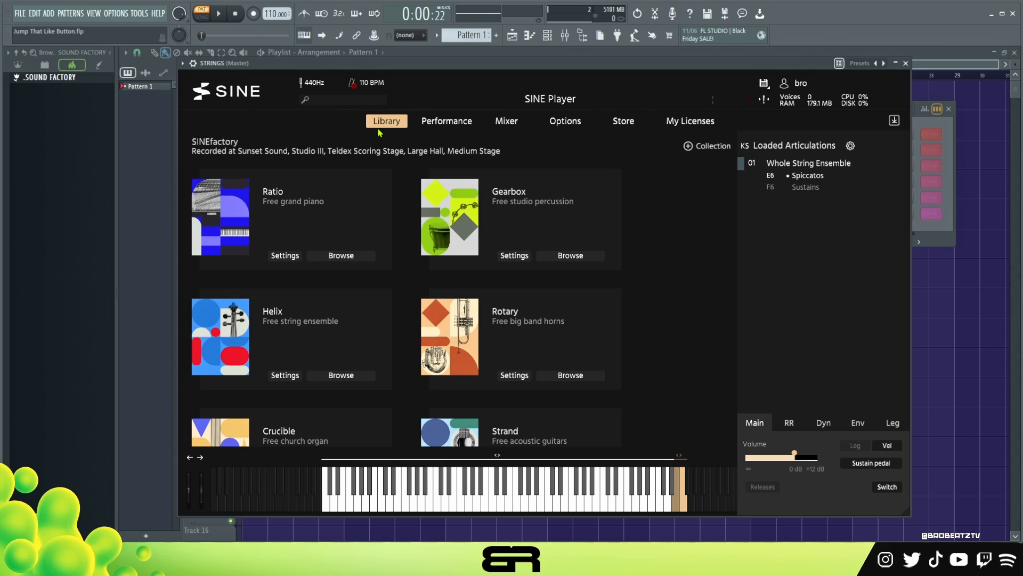
Review the Performance switch mode and the Mixer page of the STRINGS SINE Player instance.
{"action": "left_click", "coordinate": [446, 121]}
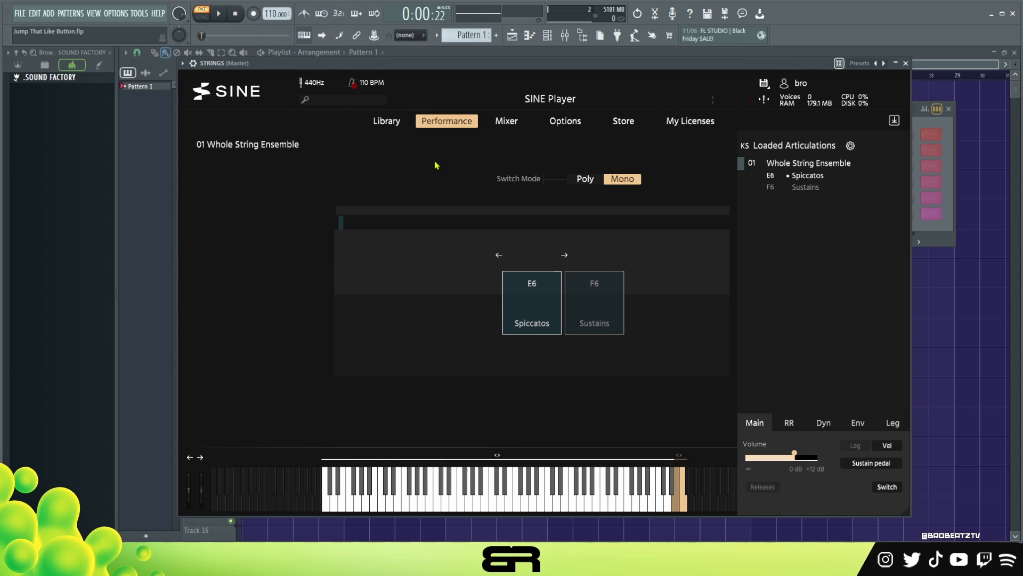
{"action": "left_click", "coordinate": [585, 185]}
{"action": "left_click", "coordinate": [623, 186]}
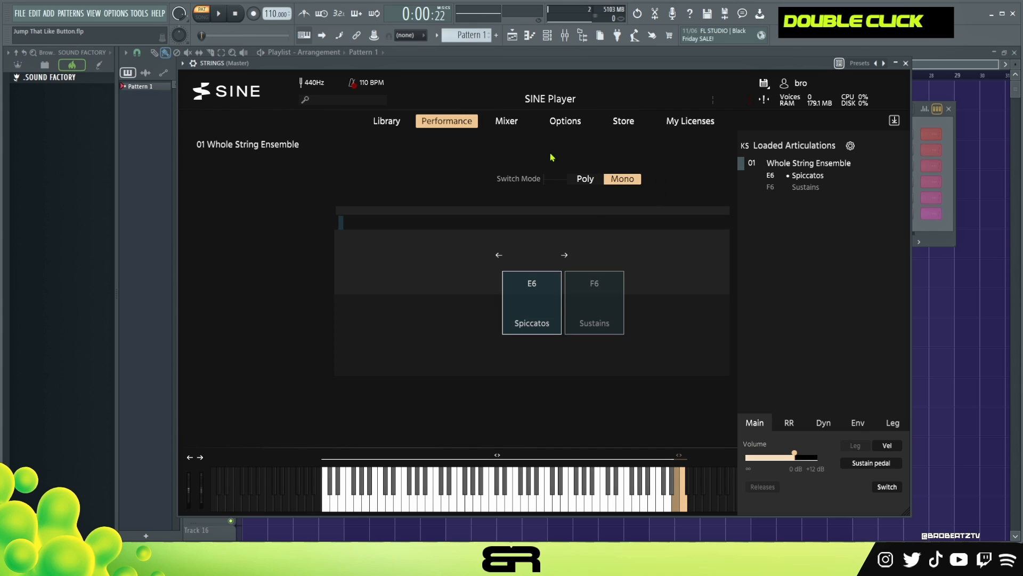
{"action": "left_click", "coordinate": [469, 124]}
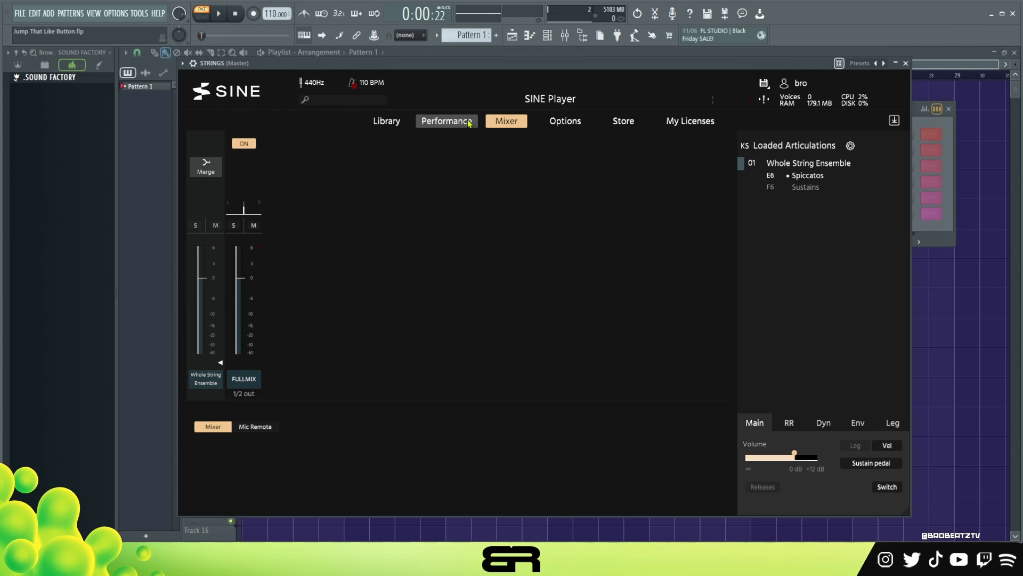
{"action": "left_click", "coordinate": [397, 124]}
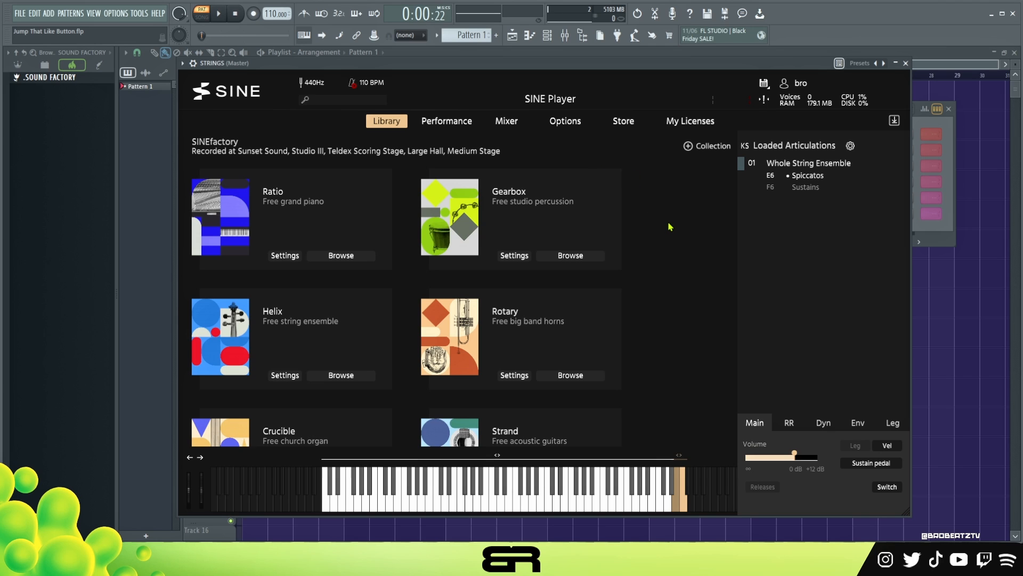
Close the SINE Player window and open the STRINGS channel's piano roll.
{"action": "left_click", "coordinate": [906, 64]}
{"action": "right_click", "coordinate": [358, 132]}
{"action": "left_click", "coordinate": [384, 136]}
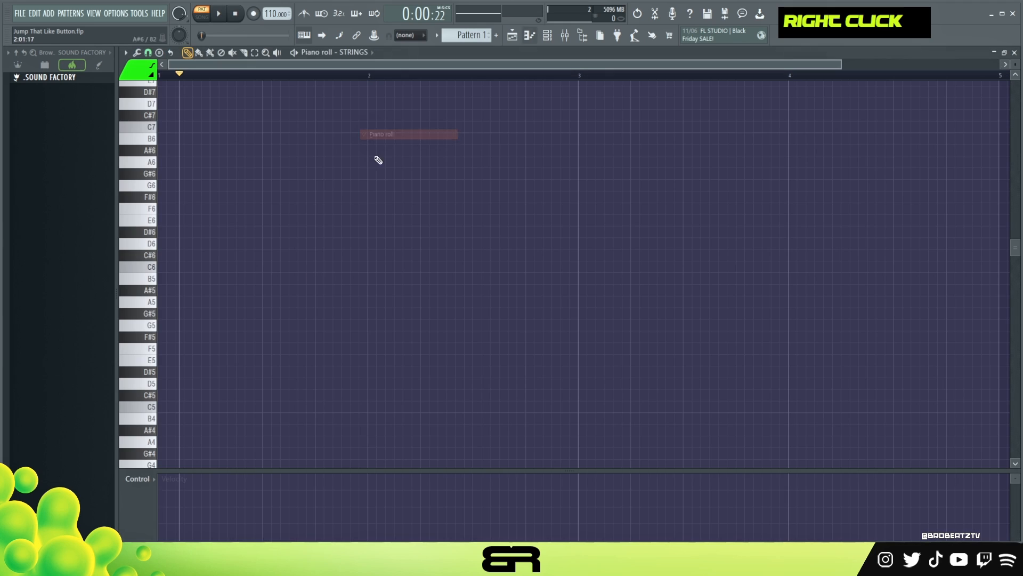
Place a B5 note about three quarters of a bar long at the start of the piano roll.
{"action": "double_click", "coordinate": [144, 81]}
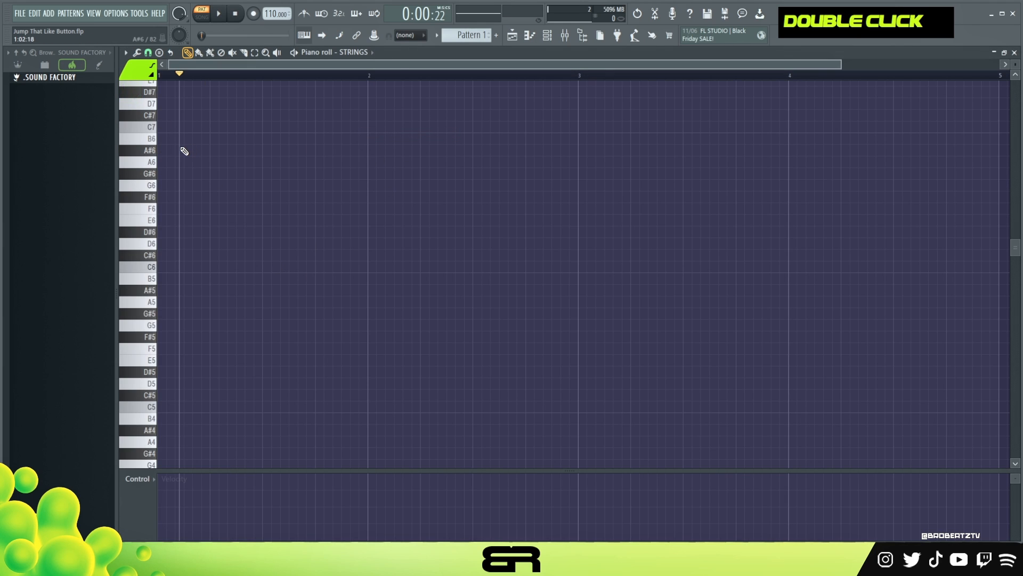
{"action": "scroll", "coordinate": [237, 255], "scroll_direction": "down", "scroll_amount": 3}
{"action": "scroll", "coordinate": [215, 290], "scroll_direction": "up", "scroll_amount": 3}
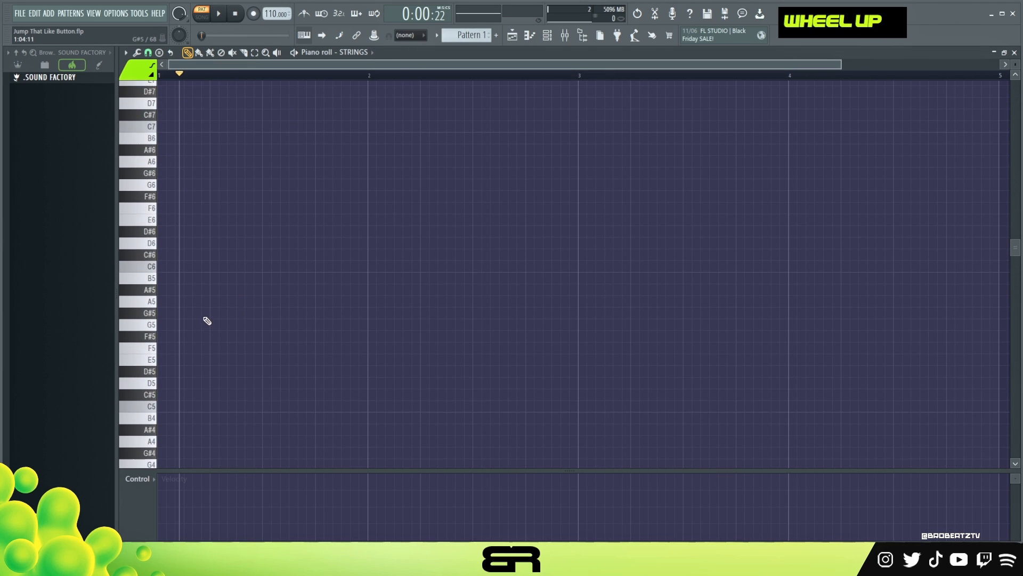
{"action": "scroll", "coordinate": [206, 319], "scroll_direction": "down", "scroll_amount": 1}
{"action": "left_click", "coordinate": [163, 243]}
{"action": "scroll", "coordinate": [291, 270], "scroll_direction": "up", "scroll_amount": 2}
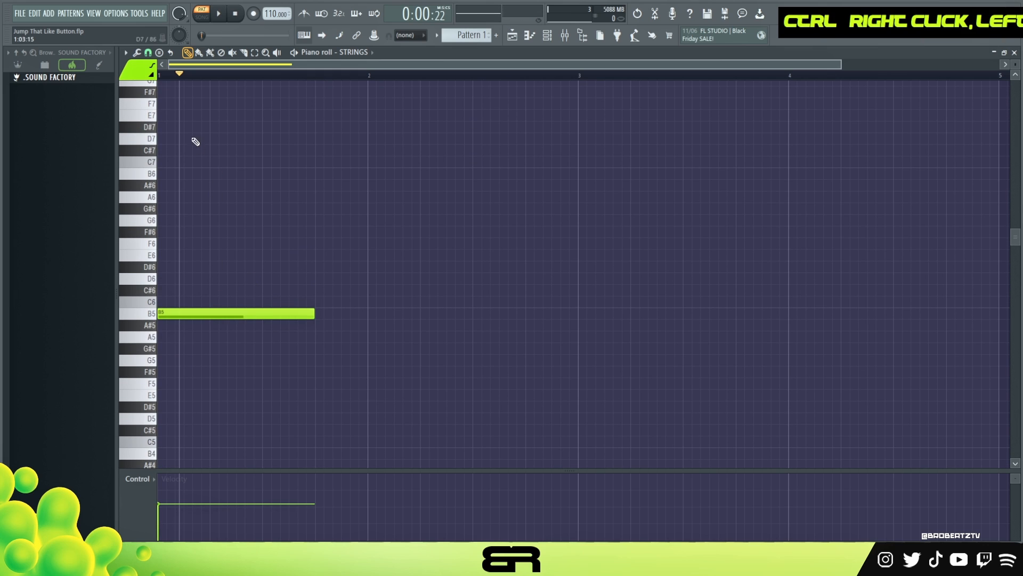
{"action": "left_click", "coordinate": [158, 52]}
{"action": "left_click", "coordinate": [181, 7]}
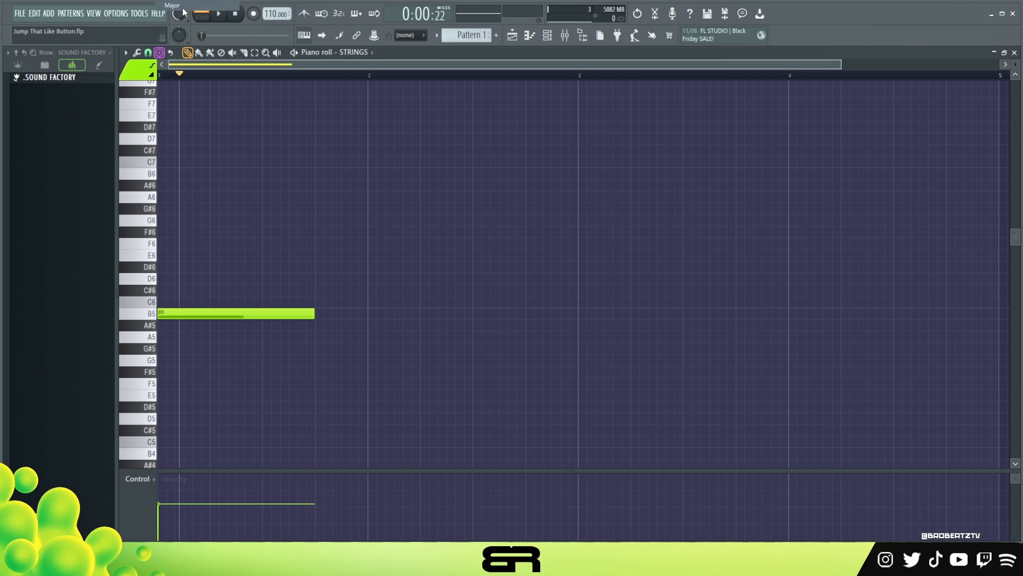
Add F#, C# and D notes above the B and shift the whole chord down an octave to B4, F#5, C#6 and D6.
{"action": "left_click_drag", "start_coordinate": [356, 301], "coordinate": [141, 315]}
{"action": "right_click", "coordinate": [184, 313]}
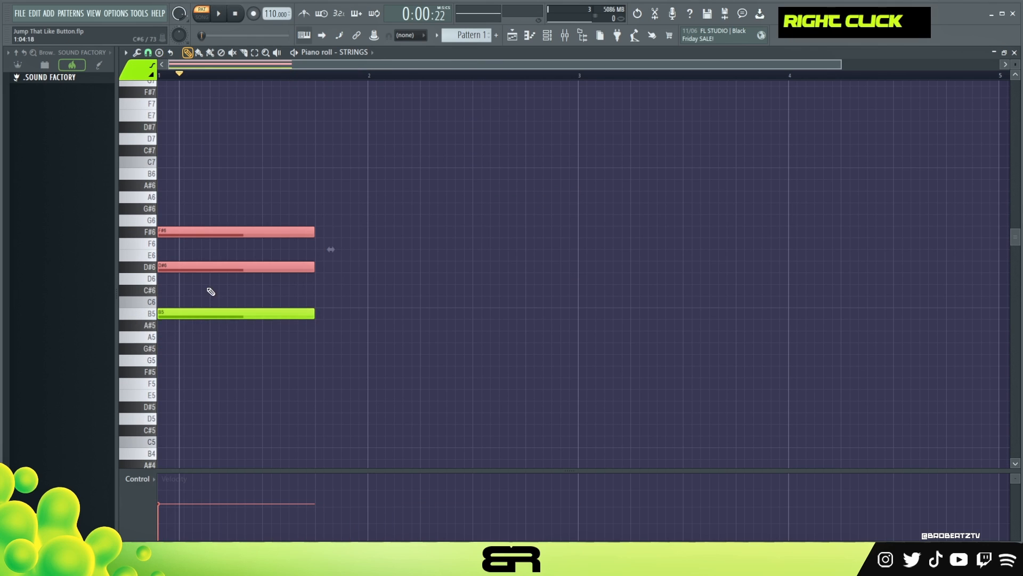
{"action": "mouse_move", "coordinate": [201, 275]}
{"action": "left_mouse_down"}
{"action": "mouse_move", "coordinate": [191, 263]}
{"action": "mouse_move", "coordinate": [185, 289]}
{"action": "left_mouse_up"}
{"action": "left_click", "coordinate": [187, 288]}
{"action": "left_click_drag", "start_coordinate": [190, 241], "coordinate": [189, 233]}
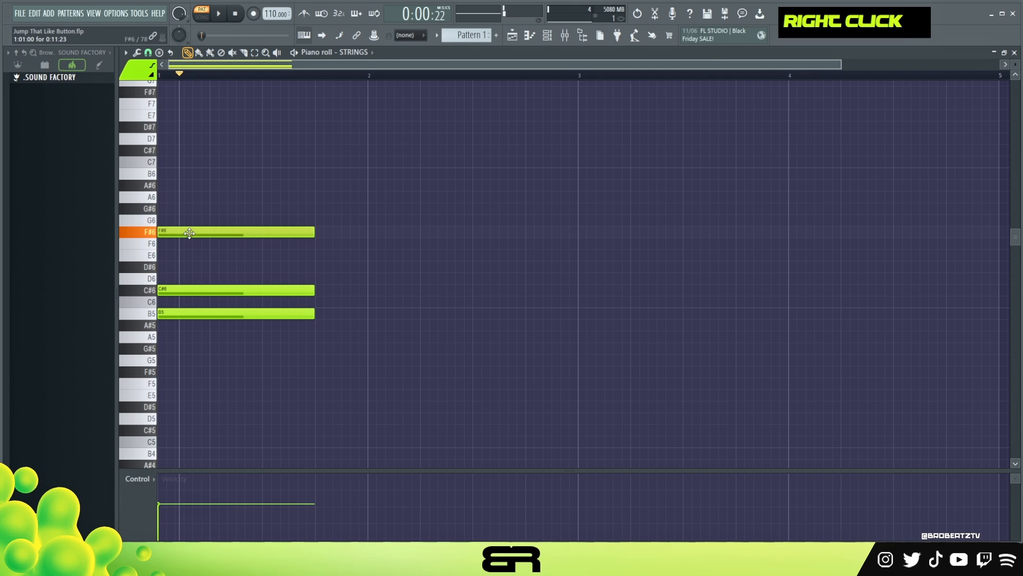
{"action": "left_click", "coordinate": [182, 280]}
{"action": "left_click_drag", "start_coordinate": [197, 283], "coordinate": [331, 285], "text": "ctrl"}
{"action": "key", "text": "ctrl+Up"}
{"action": "right_click", "coordinate": [356, 287]}
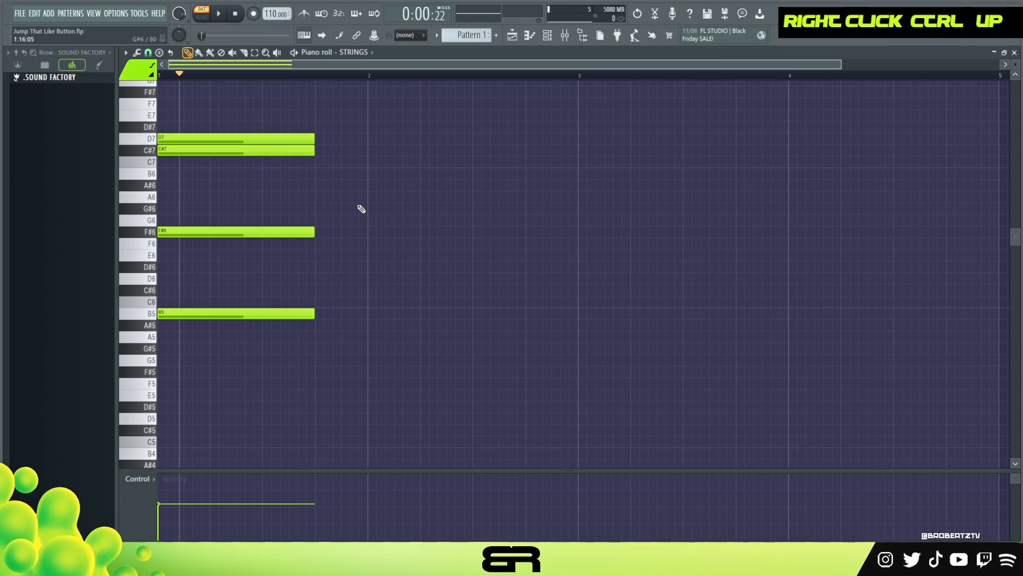
{"action": "key", "text": "ctrl+a"}
{"action": "key", "text": "ctrl+Down"}
Play back the chord to hear it.
{"action": "scroll", "coordinate": [371, 249], "scroll_direction": "down", "scroll_amount": 3}
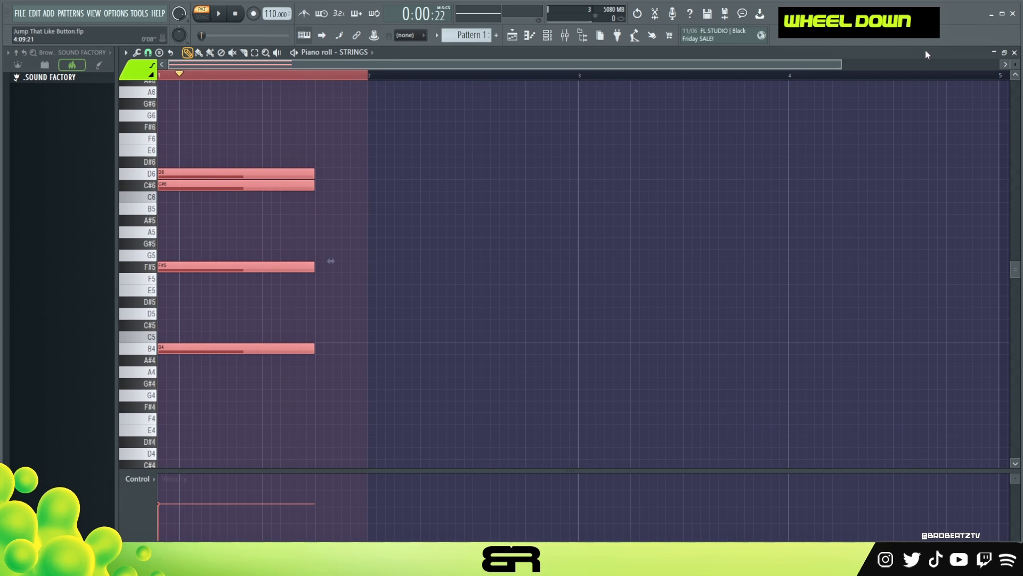
{"action": "scroll", "coordinate": [461, 210], "scroll_direction": "up", "scroll_amount": 3}
{"action": "scroll", "coordinate": [256, 156], "scroll_direction": "down", "scroll_amount": 1}
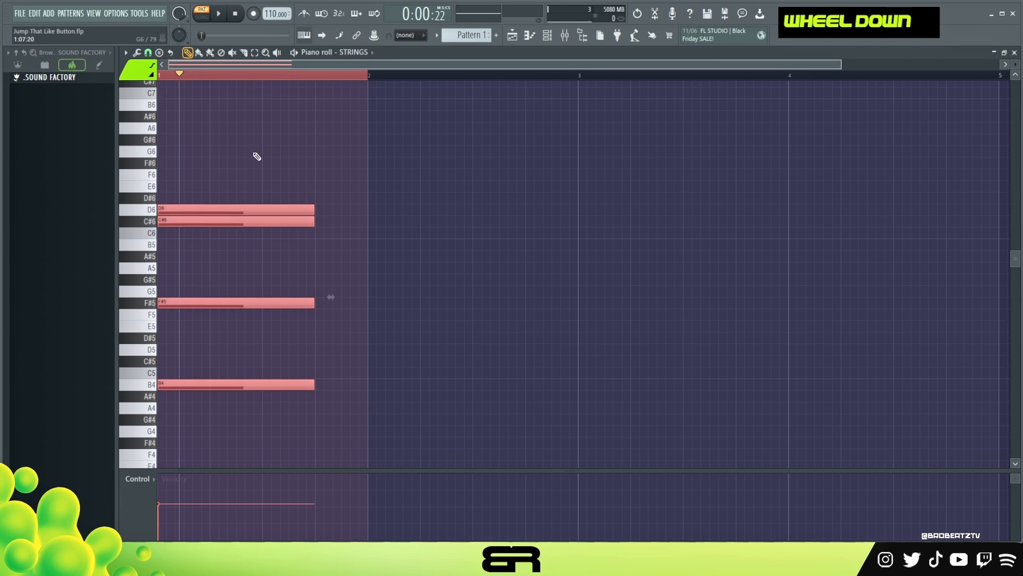
{"action": "key", "text": "space"}
{"action": "key", "text": "space"}
Draw a melody of short alternating C#6 and D6 notes with a B5 note over the held chord.
{"action": "left_click_drag", "start_coordinate": [207, 233], "coordinate": [300, 239], "text": "ctrl"}
{"action": "right_click", "coordinate": [239, 237]}
{"action": "key", "text": "shift+d"}
{"action": "right_click", "coordinate": [258, 225]}
{"action": "left_click_drag", "start_coordinate": [178, 197], "coordinate": [302, 238], "text": "ctrl"}
{"action": "mouse_move", "coordinate": [240, 210]}
{"action": "left_mouse_down", "text": "alt"}
{"action": "mouse_move", "coordinate": [260, 215]}
{"action": "mouse_move", "coordinate": [218, 225]}
{"action": "left_mouse_up", "text": "alt"}
{"action": "right_click", "coordinate": [268, 260]}
{"action": "mouse_move", "coordinate": [219, 224]}
{"action": "left_mouse_down", "text": "shift"}
{"action": "mouse_move", "coordinate": [320, 225]}
{"action": "mouse_move", "coordinate": [300, 236]}
{"action": "mouse_move", "coordinate": [339, 210]}
{"action": "mouse_move", "coordinate": [356, 214]}
{"action": "mouse_move", "coordinate": [338, 237]}
{"action": "left_mouse_up", "text": "shift"}
{"action": "right_click", "coordinate": [303, 240]}
{"action": "left_click_drag", "start_coordinate": [207, 357], "coordinate": [230, 402], "text": "ctrl"}
{"action": "left_click_drag", "start_coordinate": [186, 383], "coordinate": [294, 380], "text": "shift"}
{"action": "key", "text": "ctrl+Up"}
{"action": "right_click", "coordinate": [382, 294]}
Lengthen the F#5 and B4 notes to near the end of the bar and shorten the B5 note.
{"action": "left_click_drag", "start_coordinate": [320, 275], "coordinate": [274, 411], "text": "ctrl"}
{"action": "left_click_drag", "start_coordinate": [315, 305], "coordinate": [359, 313], "text": "alt"}
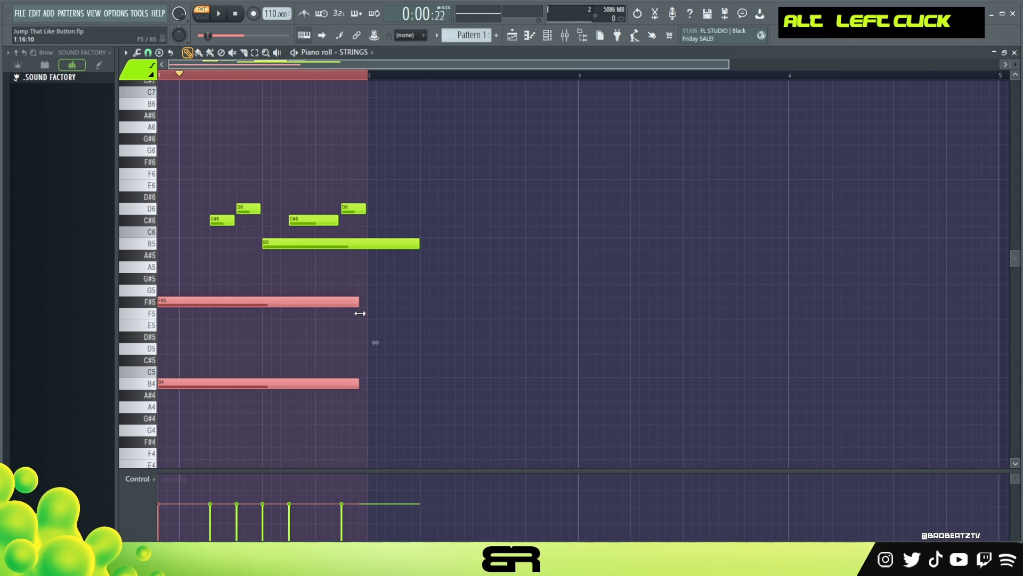
{"action": "right_click", "coordinate": [381, 316]}
{"action": "left_click_drag", "start_coordinate": [419, 243], "coordinate": [356, 258], "text": "alt"}
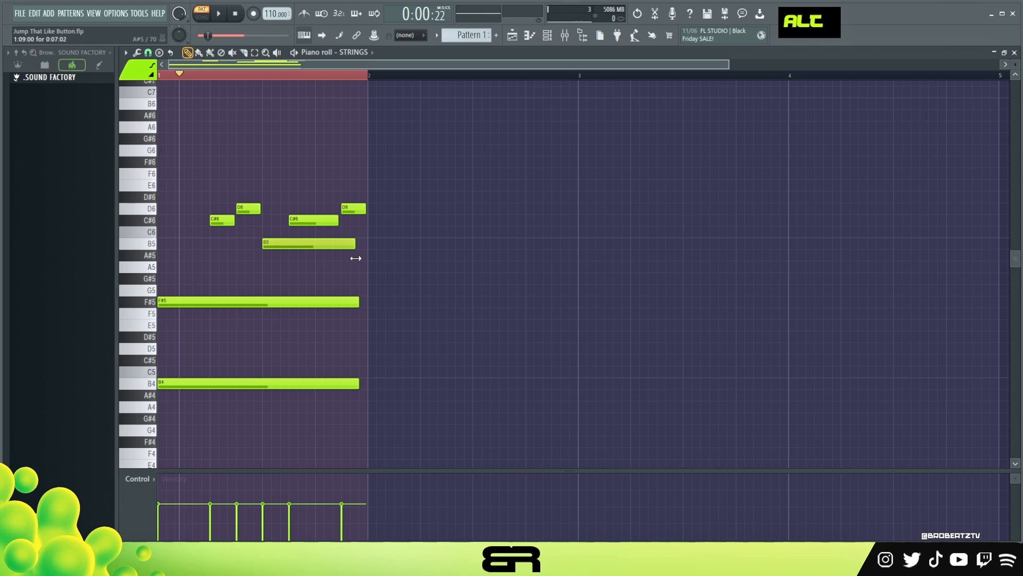
Add a short F#6 note at beat 3 of the bar.
{"action": "left_click_drag", "start_coordinate": [274, 293], "coordinate": [242, 316], "text": "ctrl"}
{"action": "left_click_drag", "start_coordinate": [188, 303], "coordinate": [299, 302], "text": "shift"}
{"action": "key", "text": "ctrl+Up"}
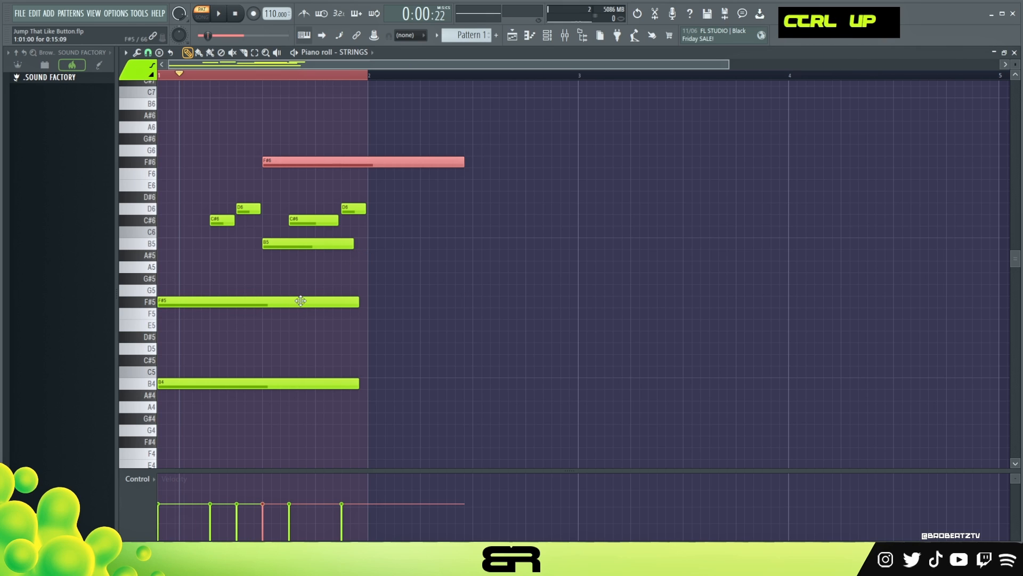
{"action": "key", "text": "shift+d"}
{"action": "mouse_move", "coordinate": [270, 167]}
{"action": "left_mouse_down", "text": "alt"}
{"action": "mouse_move", "coordinate": [291, 170]}
{"action": "mouse_move", "coordinate": [268, 163]}
{"action": "left_mouse_up", "text": "alt"}
{"action": "right_click", "coordinate": [292, 168], "text": "alt"}
{"action": "left_click_drag", "start_coordinate": [404, 151], "coordinate": [124, 440], "text": "ctrl"}
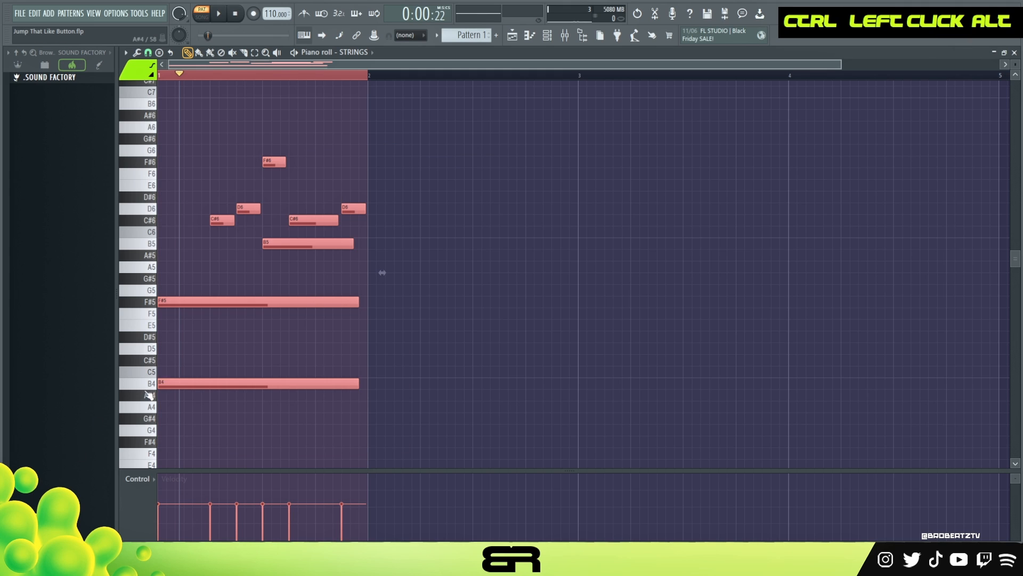
Select all notes and transpose them down one octave.
{"action": "key", "text": "space"}
{"action": "key", "text": "space"}
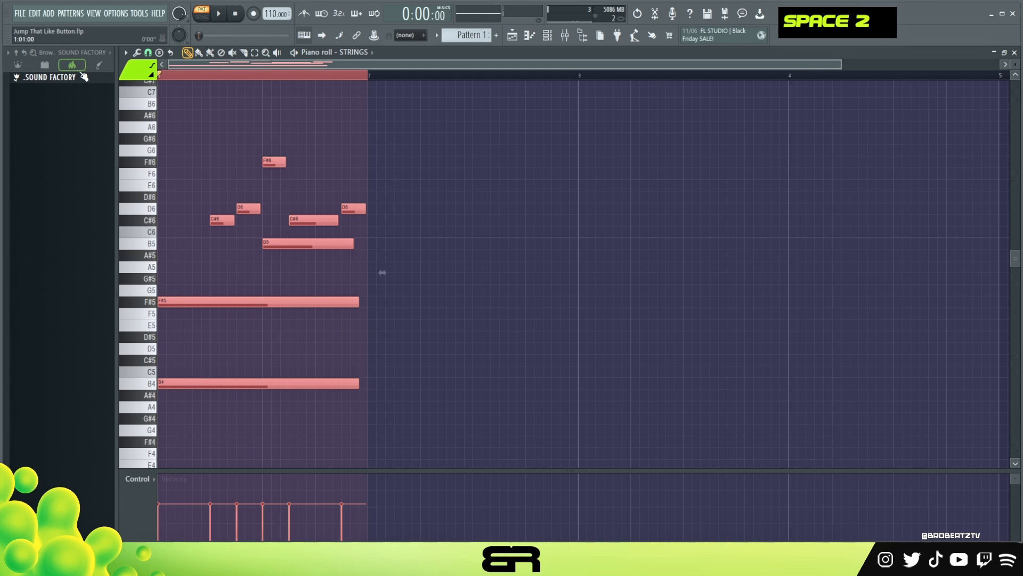
{"action": "key", "text": "space"}
{"action": "key", "text": "ctrl+a"}
{"action": "key", "text": "ctrl+s"}
{"action": "key", "text": "ctrl+Down"}
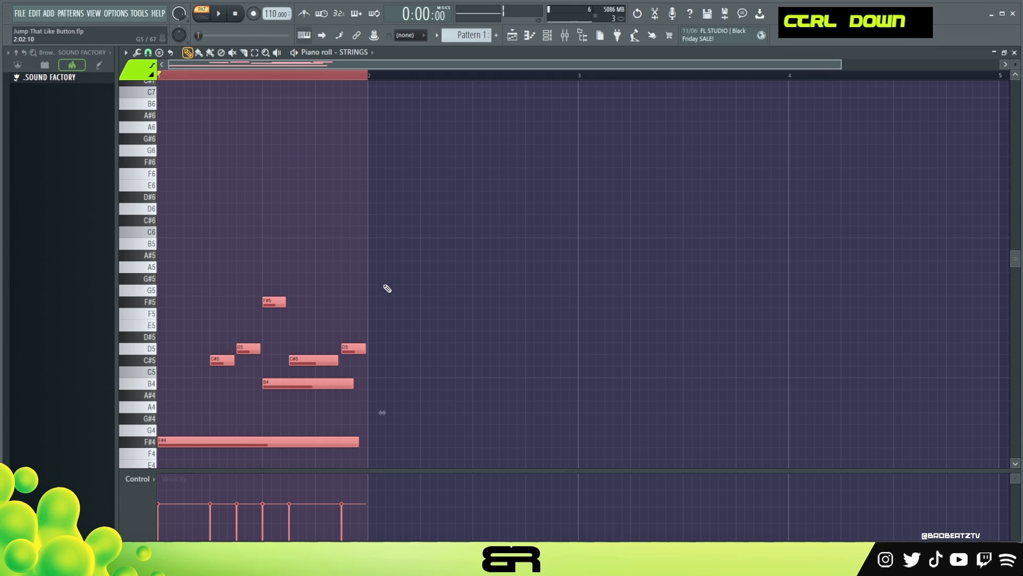
Adjust the velocities of the upper melody notes and the low B3 note.
{"action": "scroll", "coordinate": [392, 282], "scroll_direction": "down", "scroll_amount": 3}
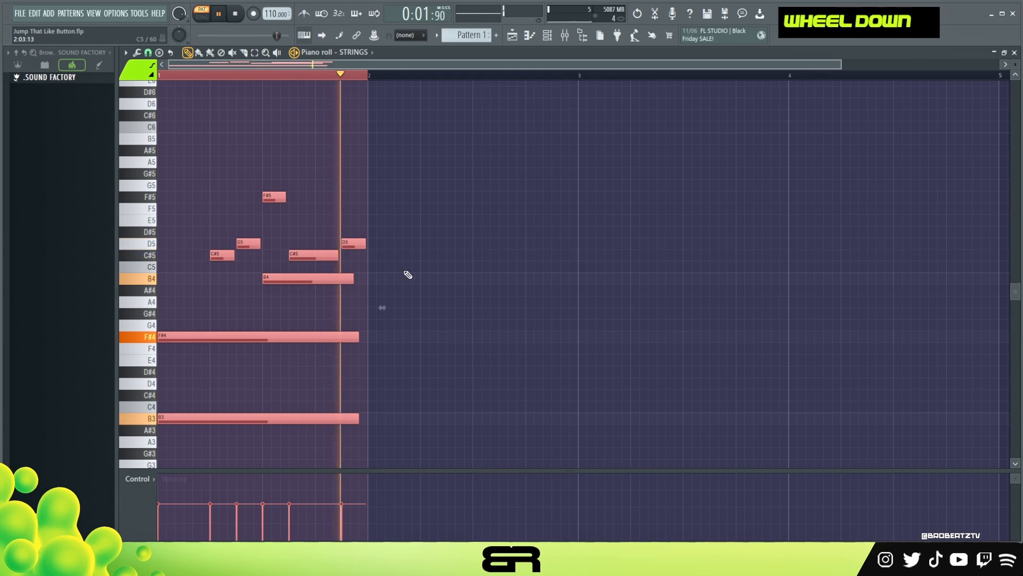
{"action": "key", "text": "space"}
{"action": "left_click_drag", "start_coordinate": [201, 204], "coordinate": [346, 286], "text": "ctrl"}
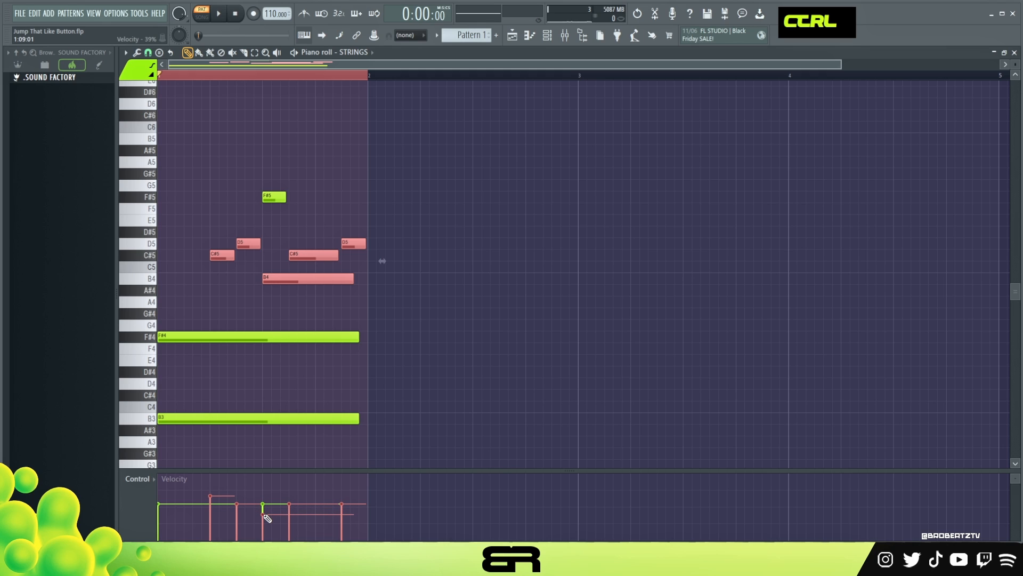
{"action": "left_click", "coordinate": [274, 198], "text": "ctrl"}
{"action": "scroll", "coordinate": [288, 275], "scroll_direction": "down", "scroll_amount": 2, "text": "alt"}
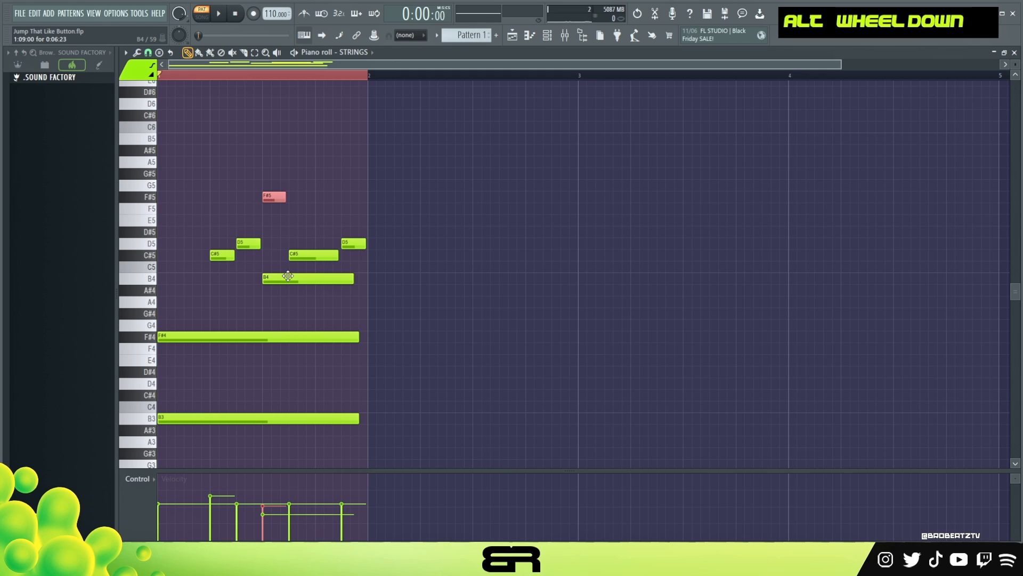
{"action": "key", "text": "ctrl+2"}
{"action": "left_click_drag", "start_coordinate": [189, 327], "coordinate": [291, 366], "text": "ctrl"}
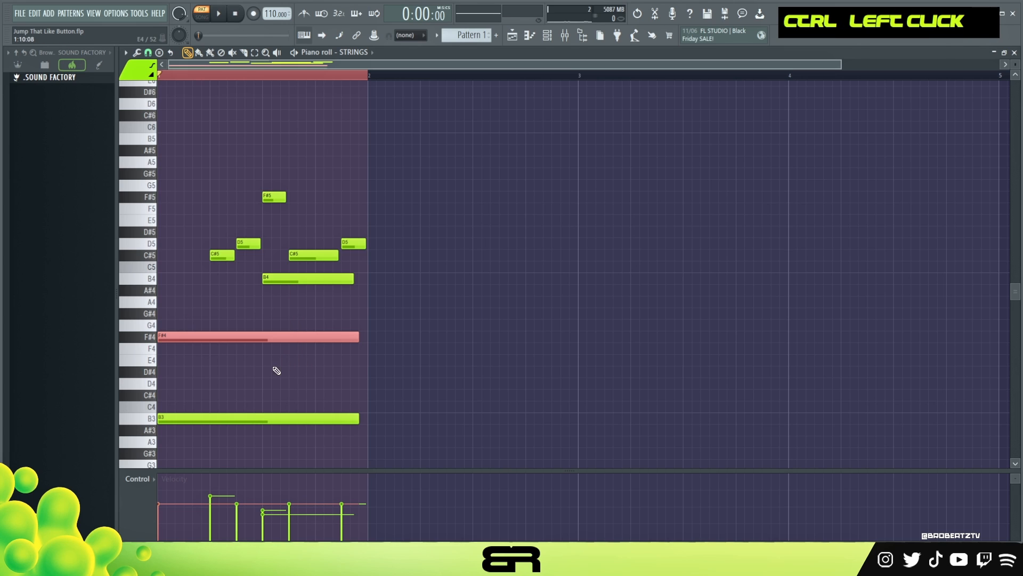
{"action": "scroll", "coordinate": [258, 365], "scroll_direction": "up", "scroll_amount": 2, "text": "alt"}
{"action": "left_click_drag", "start_coordinate": [232, 355], "coordinate": [238, 417], "text": "ctrl"}
{"action": "scroll", "coordinate": [299, 409], "scroll_direction": "down", "scroll_amount": 4, "text": "alt"}
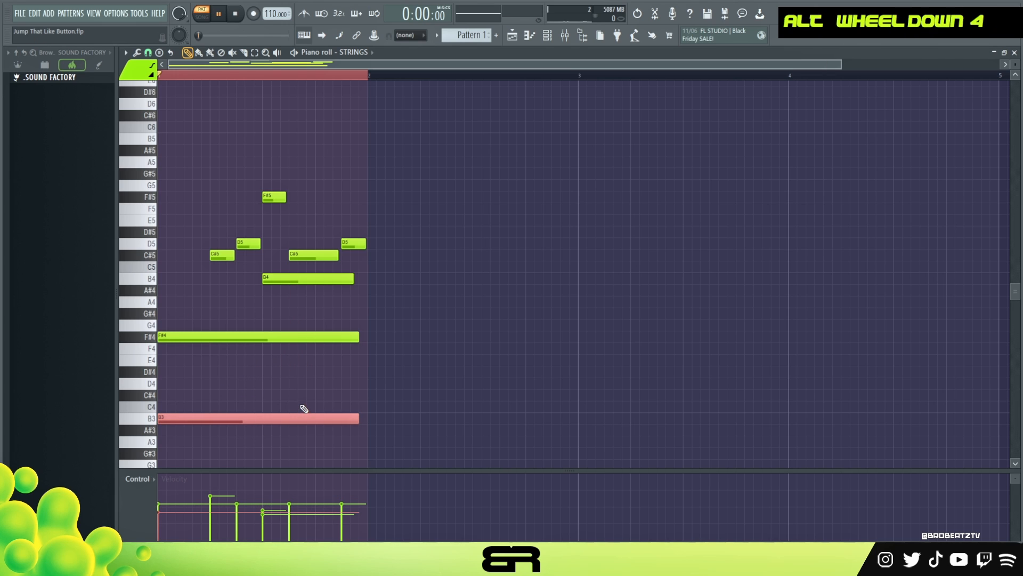
Play back the part and adjust the F#5 note's velocity.
{"action": "key", "text": "space"}
{"action": "scroll", "coordinate": [299, 409], "scroll_direction": "up", "scroll_amount": 2, "text": "alt"}
{"action": "right_click", "coordinate": [367, 364]}
{"action": "key", "text": "space"}
{"action": "left_click_drag", "start_coordinate": [287, 267], "coordinate": [279, 226], "text": "ctrl"}
{"action": "scroll", "coordinate": [299, 299], "scroll_direction": "up", "scroll_amount": 1, "text": "alt"}
{"action": "scroll", "coordinate": [299, 301], "scroll_direction": "up", "scroll_amount": 1}
{"action": "key", "text": "space"}
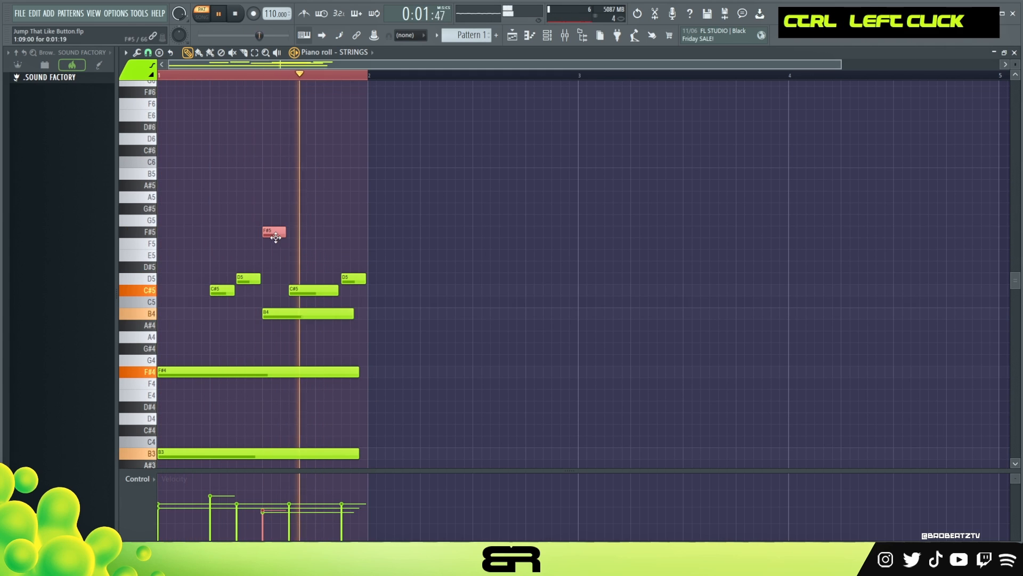
{"action": "scroll", "coordinate": [290, 244], "scroll_direction": "up", "scroll_amount": 2, "text": "alt"}
{"action": "key", "text": "space"}
{"action": "key", "text": "space"}
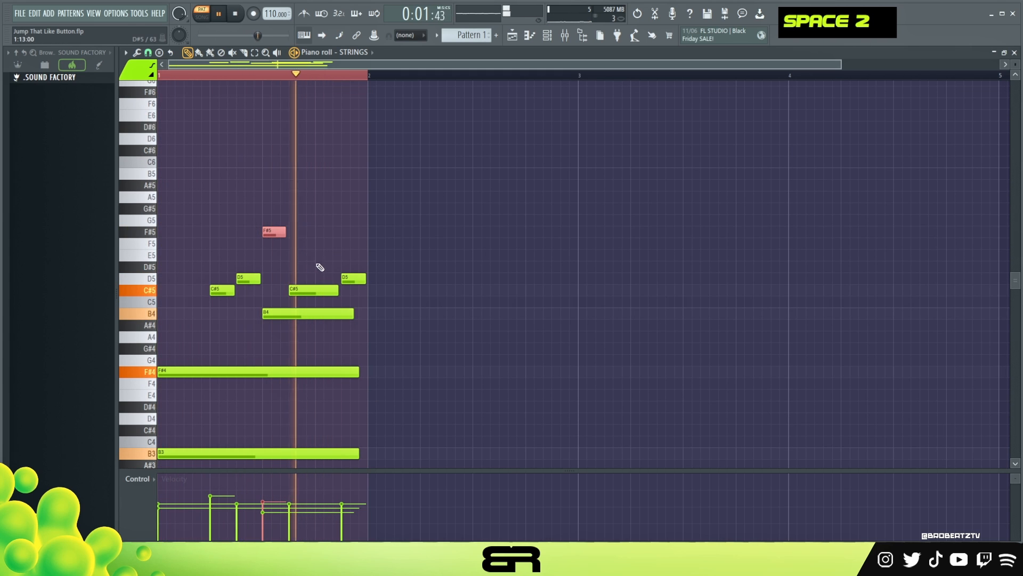
Select all notes and duplicate the one-bar pattern three times to fill four bars.
{"action": "left_click", "coordinate": [358, 279], "text": "ctrl"}
{"action": "key", "text": "space"}
{"action": "scroll", "coordinate": [362, 284], "scroll_direction": "down", "scroll_amount": 2, "text": "alt"}
{"action": "key", "text": "ctrl+a"}
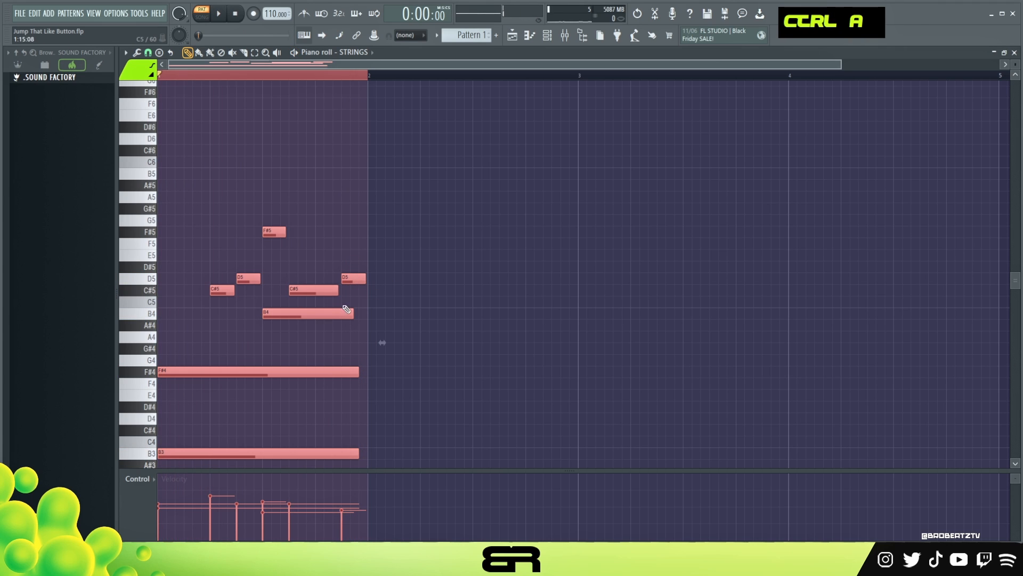
{"action": "key", "text": "ctrl+b"}
{"action": "key", "text": "ctrl+b"}
{"action": "key", "text": "ctrl+b"}
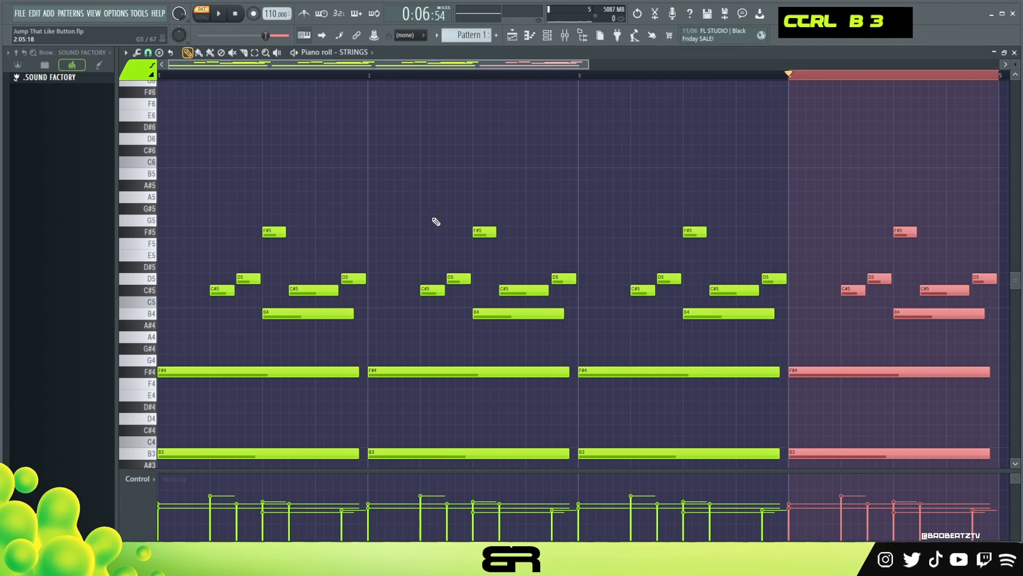
Add a short D4 note just before bar 3.
{"action": "right_click", "coordinate": [429, 225]}
{"action": "scroll", "coordinate": [590, 191], "scroll_direction": "down", "scroll_amount": 1}
{"action": "right_click", "coordinate": [582, 230]}
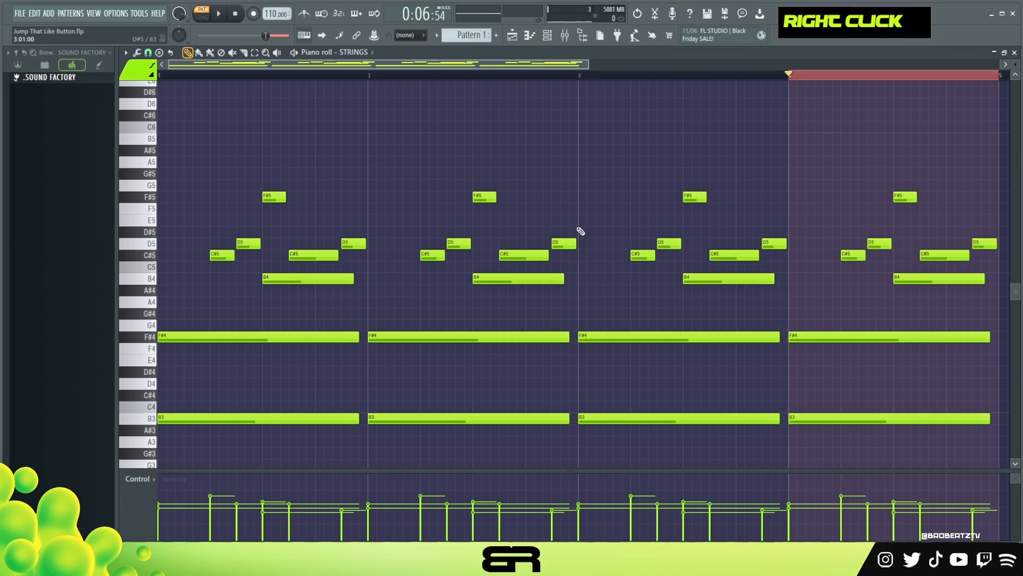
{"action": "left_click", "coordinate": [561, 243], "text": "ctrl"}
{"action": "left_click", "coordinate": [565, 243], "text": "shift"}
{"action": "key", "text": "ctrl+Down"}
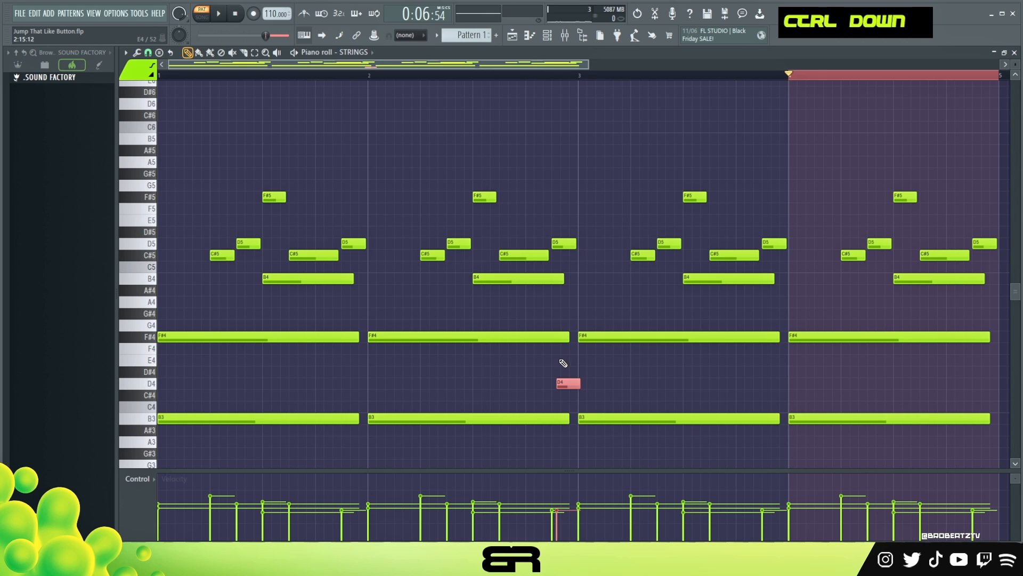
Copy the D4 note to the end of bar 4.
{"action": "right_click", "coordinate": [605, 389]}
{"action": "scroll", "coordinate": [511, 78], "scroll_direction": "down", "scroll_amount": 2}
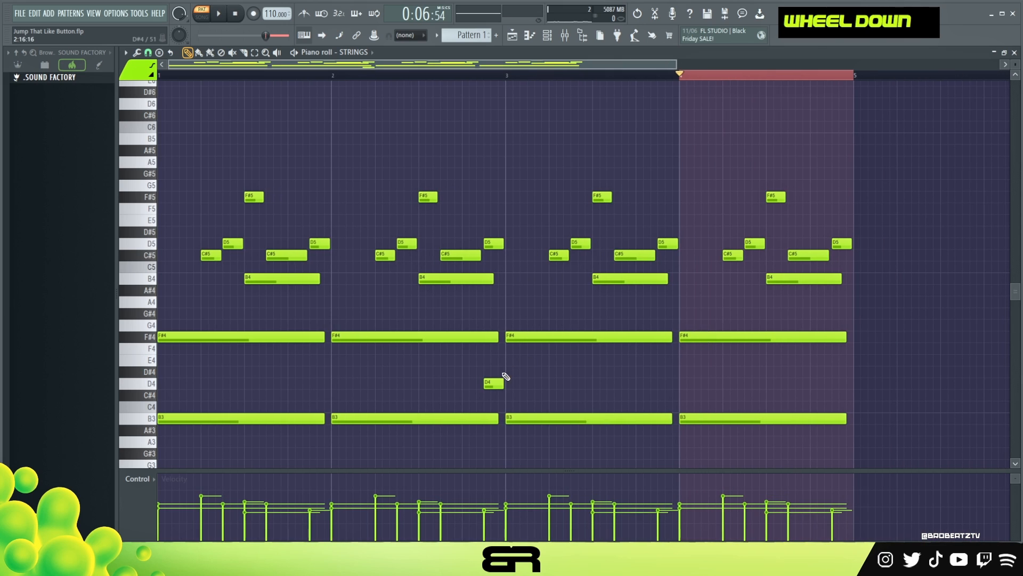
{"action": "left_click", "coordinate": [495, 384], "text": "ctrl"}
{"action": "left_click_drag", "start_coordinate": [494, 384], "coordinate": [839, 405]}
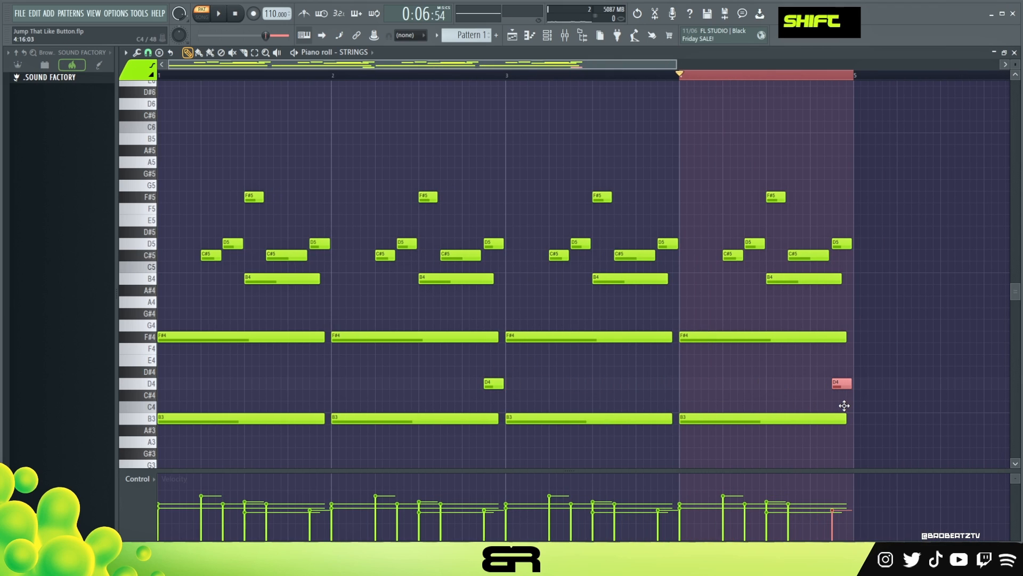
{"action": "left_click_drag", "start_coordinate": [848, 407], "coordinate": [848, 407]}
Delete the D5 note just before bar 3 and play back the part from bar 2.
{"action": "key", "text": "space"}
{"action": "right_click", "coordinate": [503, 286]}
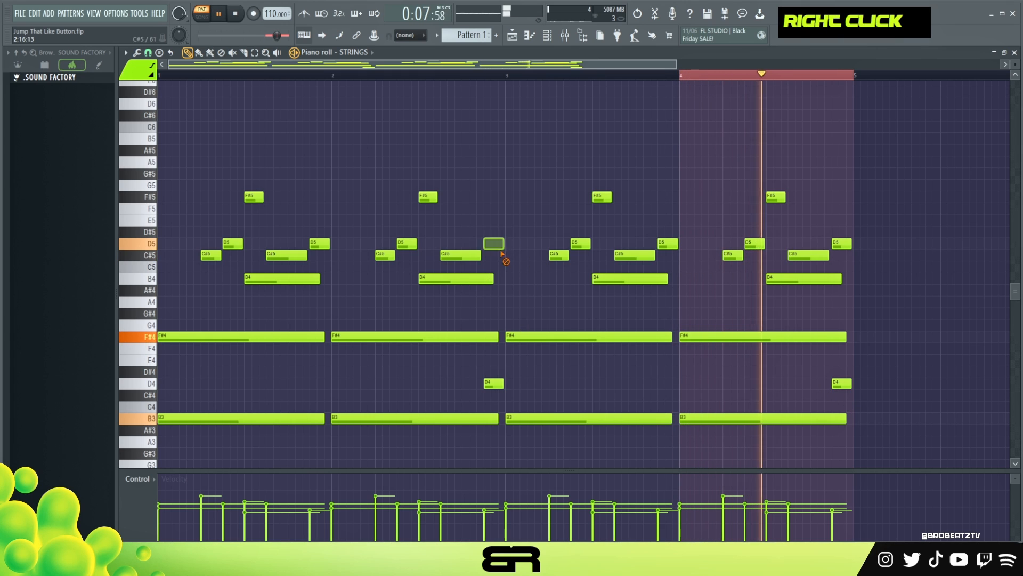
{"action": "double_click", "coordinate": [495, 75]}
{"action": "left_click_drag", "start_coordinate": [495, 75], "coordinate": [463, 77]}
{"action": "key", "text": "space"}
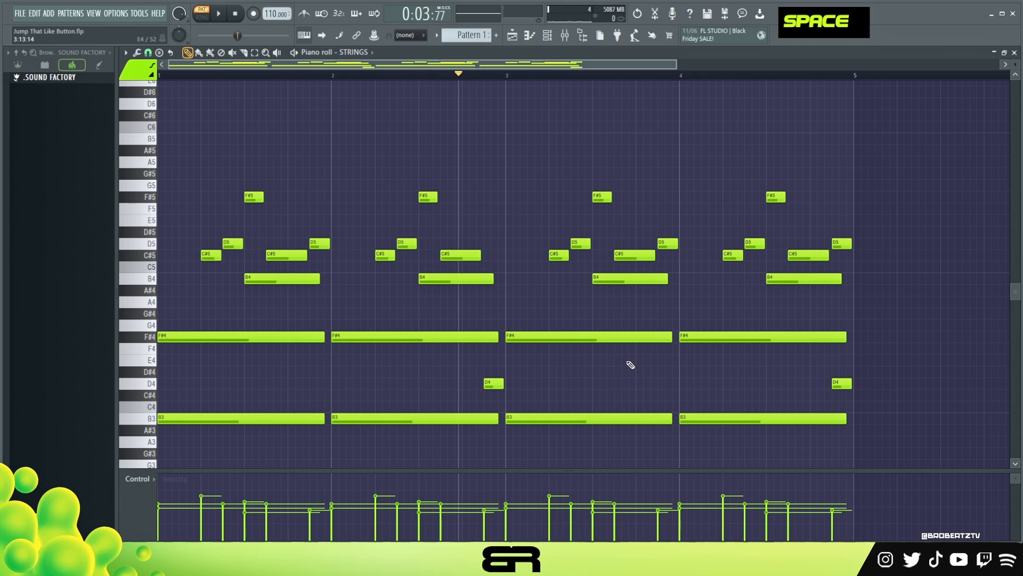
Transpose the C#5 and D5 notes in the second half of bar 3 up one octave.
{"action": "left_click_drag", "start_coordinate": [549, 238], "coordinate": [601, 259], "text": "ctrl"}
{"action": "key", "text": "ctrl+Up"}
{"action": "scroll", "coordinate": [651, 250], "scroll_direction": "up", "scroll_amount": 3}
{"action": "right_click", "coordinate": [651, 250]}
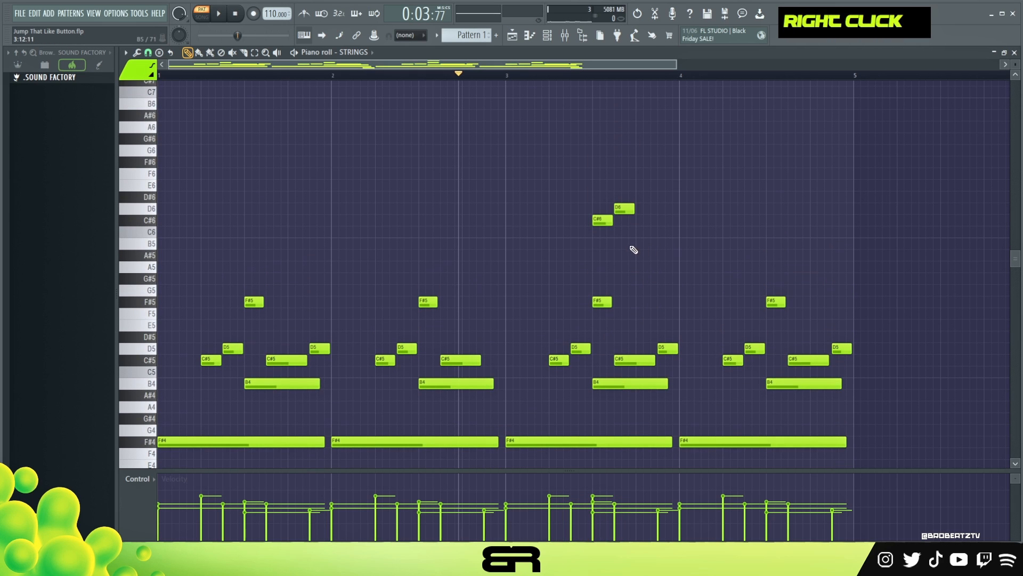
Lengthen the C#6 and D6 notes in bar 3 and copy them to the same position in bar 4.
{"action": "left_click_drag", "start_coordinate": [625, 208], "coordinate": [646, 208]}
{"action": "left_click_drag", "start_coordinate": [585, 192], "coordinate": [667, 238], "text": "ctrl"}
{"action": "left_click_drag", "start_coordinate": [613, 220], "coordinate": [773, 232], "text": "alt"}
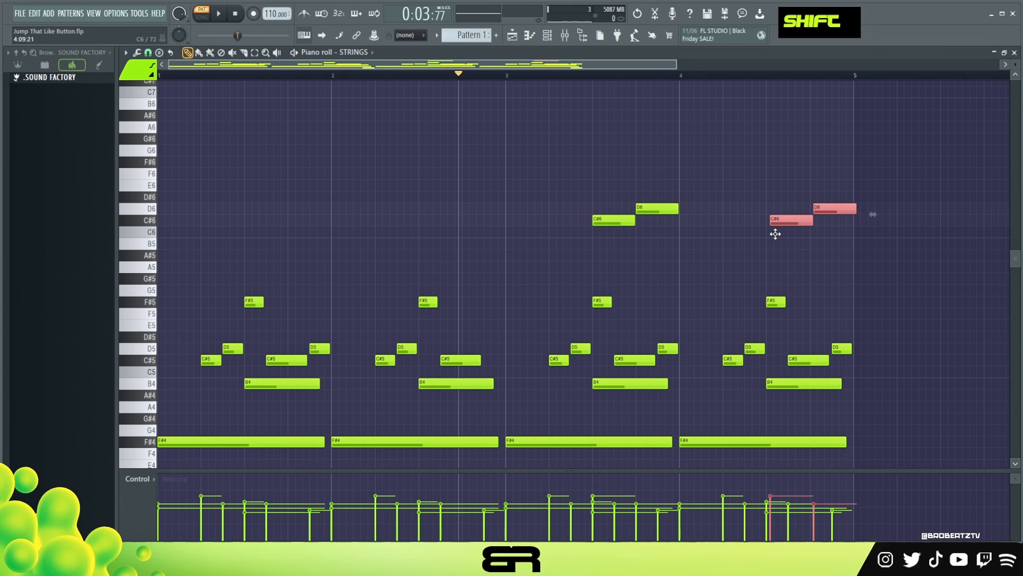
Move the copied D6 note in bar 4 down to B5.
{"action": "right_click", "coordinate": [799, 232]}
{"action": "left_click_drag", "start_coordinate": [832, 213], "coordinate": [836, 251]}
{"action": "scroll", "coordinate": [757, 258], "scroll_direction": "down", "scroll_amount": 3}
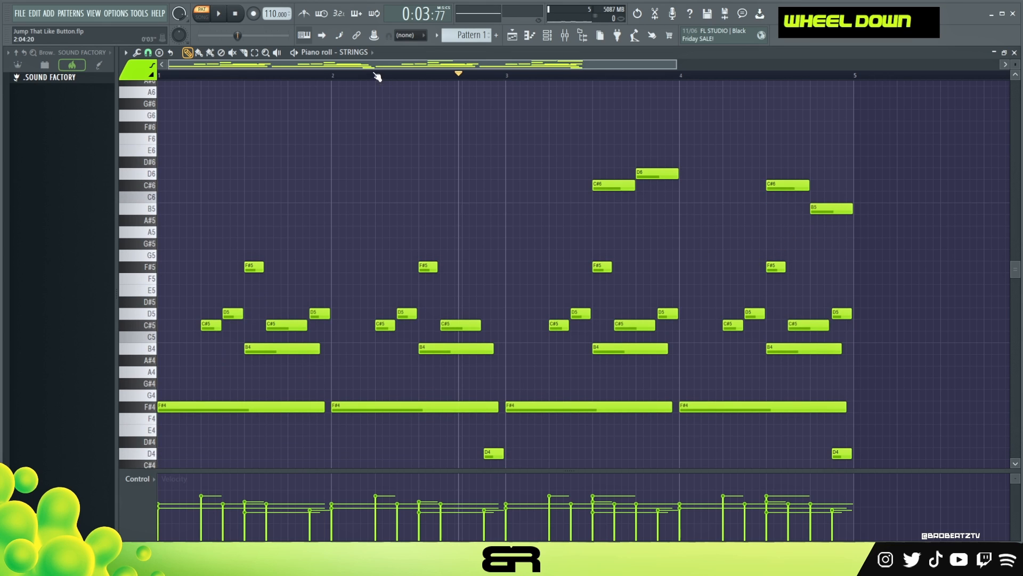
Play back the four-bar strings part and listen to the new high notes.
{"action": "key", "text": "space"}
{"action": "scroll", "coordinate": [366, 123], "scroll_direction": "down", "scroll_amount": 2}
{"action": "scroll", "coordinate": [366, 122], "scroll_direction": "up", "scroll_amount": 1}
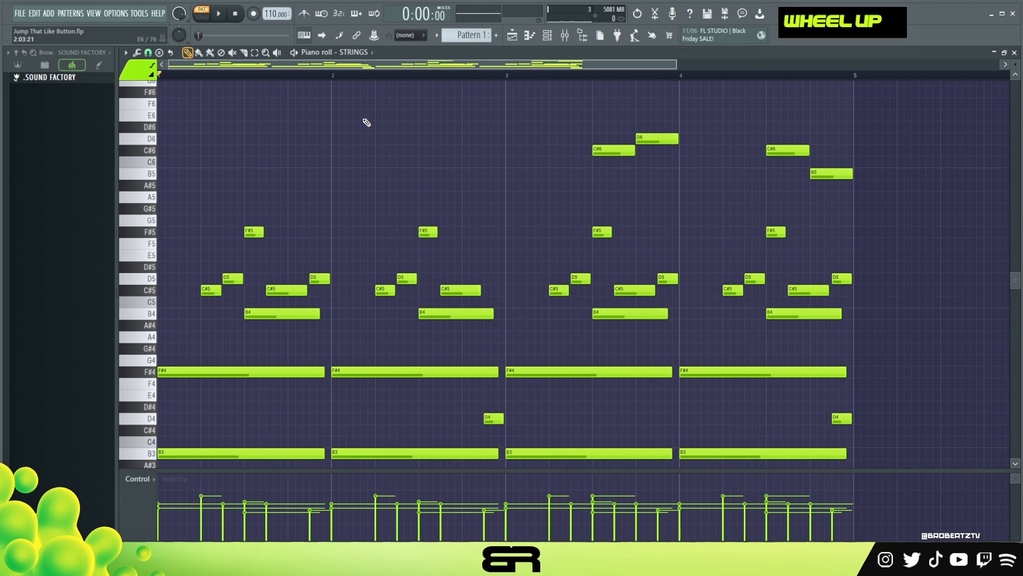
{"action": "scroll", "coordinate": [367, 122], "scroll_direction": "down", "scroll_amount": 1}
{"action": "key", "text": "space"}
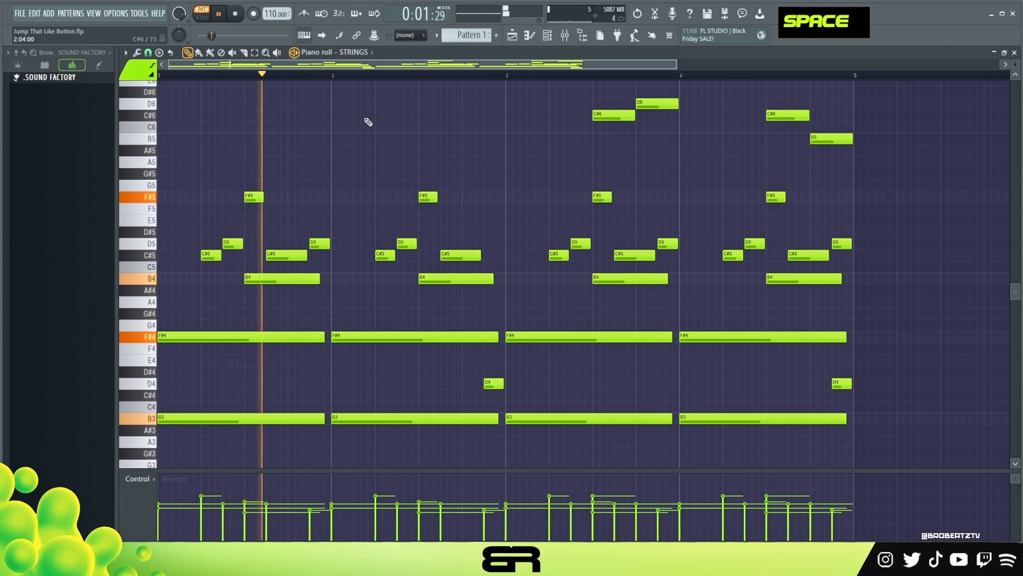
{"action": "key", "text": "ctrl+a"}
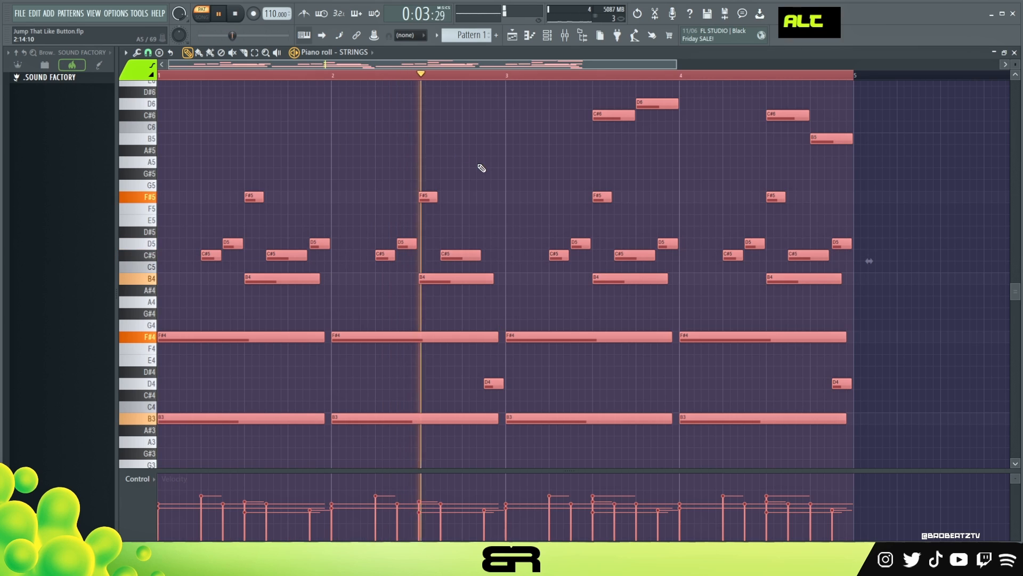
{"action": "scroll", "coordinate": [481, 168], "scroll_direction": "up", "scroll_amount": 3, "text": "alt"}
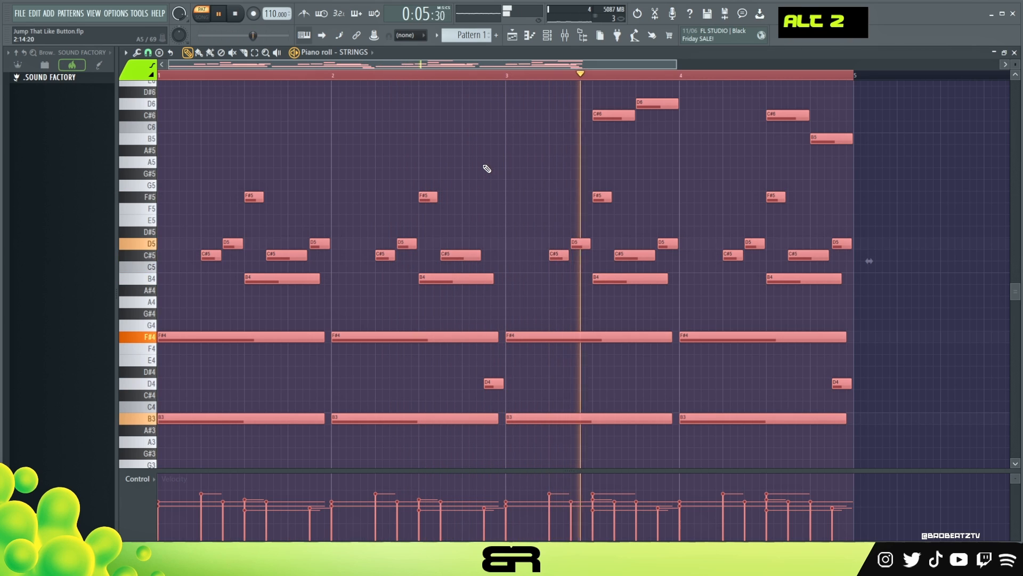
{"action": "scroll", "coordinate": [522, 183], "scroll_direction": "down", "scroll_amount": 1, "text": "alt"}
{"action": "right_click", "coordinate": [522, 182]}
{"action": "left_click_drag", "start_coordinate": [571, 90], "coordinate": [887, 166], "text": "ctrl"}
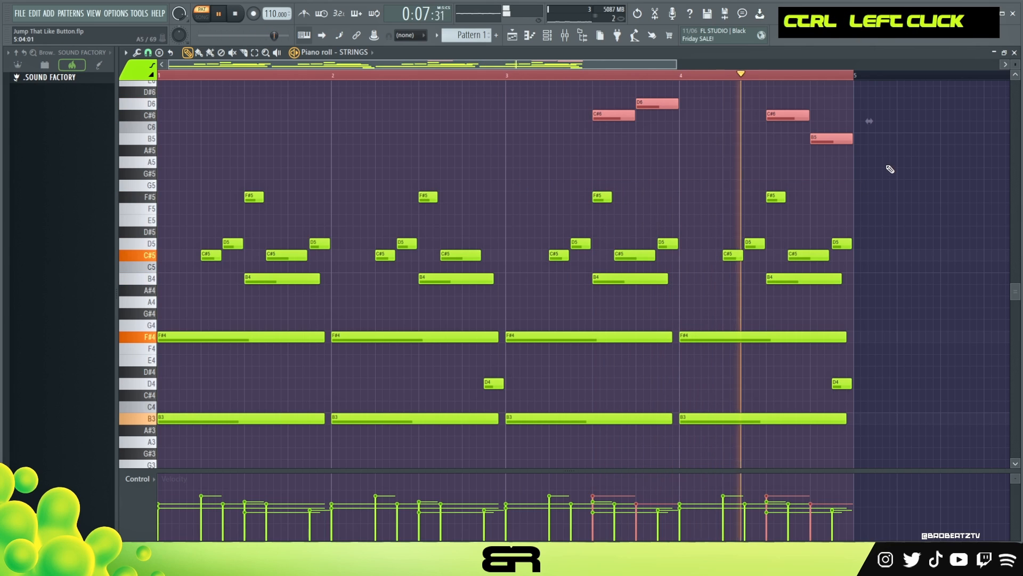
{"action": "scroll", "coordinate": [887, 167], "scroll_direction": "down", "scroll_amount": 1, "text": "alt"}
{"action": "right_click", "coordinate": [874, 184]}
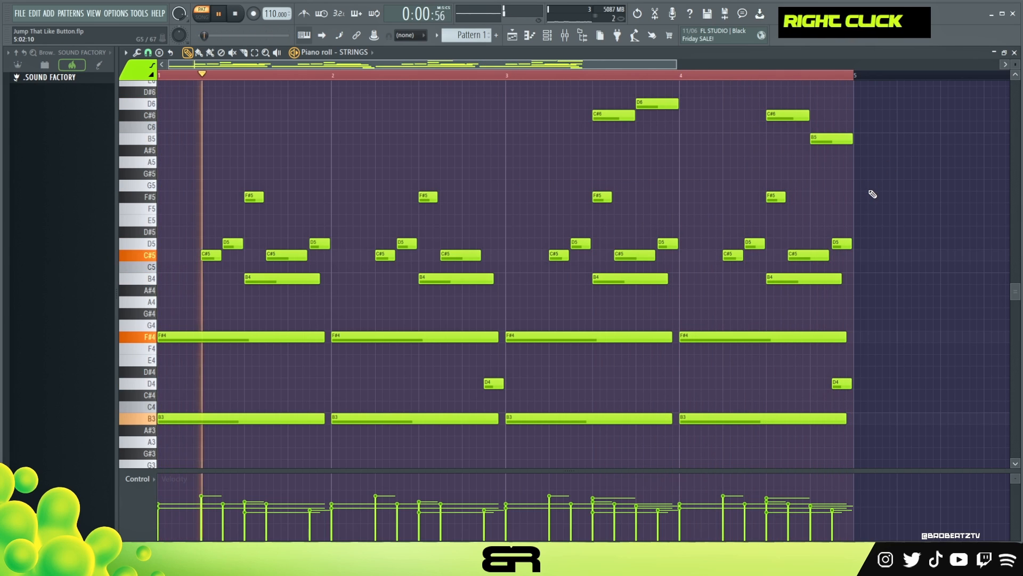
{"action": "key", "text": "space"}
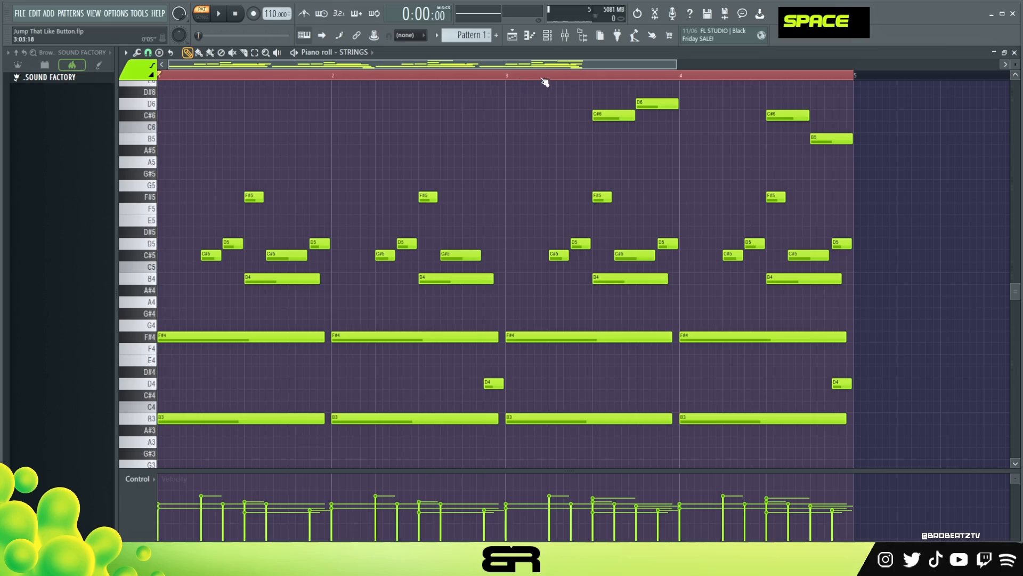
Open the BASS channel's SINE Player, audition the J-bass Fingered articulation on its keyboard, and close it.
{"action": "key", "text": "F6"}
{"action": "left_click", "coordinate": [336, 154]}
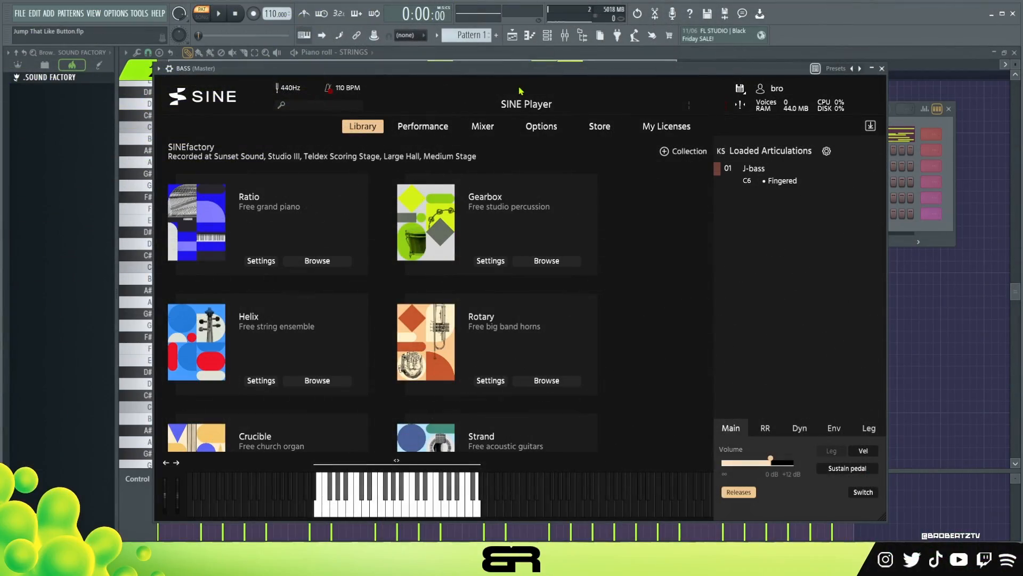
{"action": "double_click", "coordinate": [352, 511]}
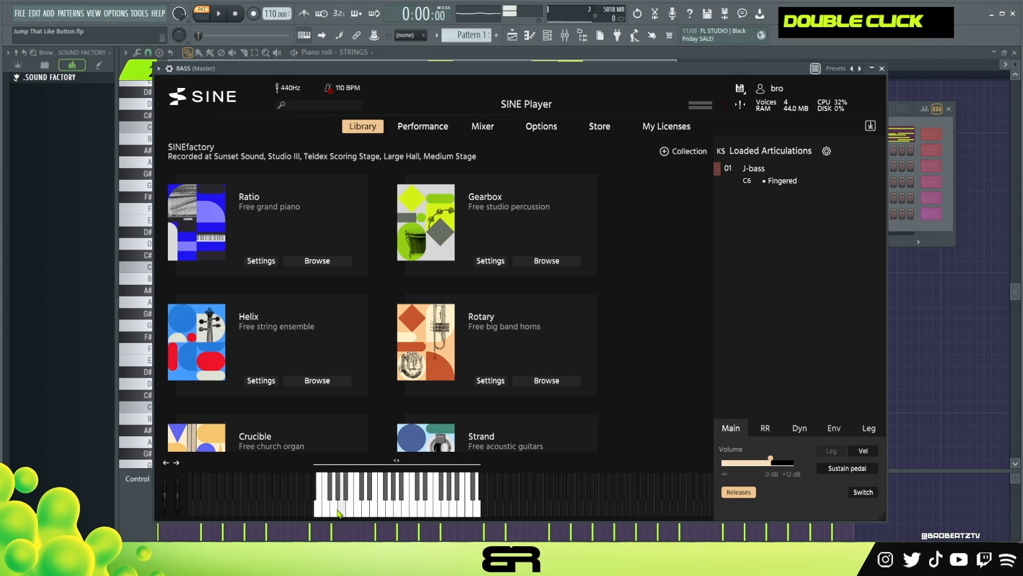
{"action": "left_click", "coordinate": [327, 512]}
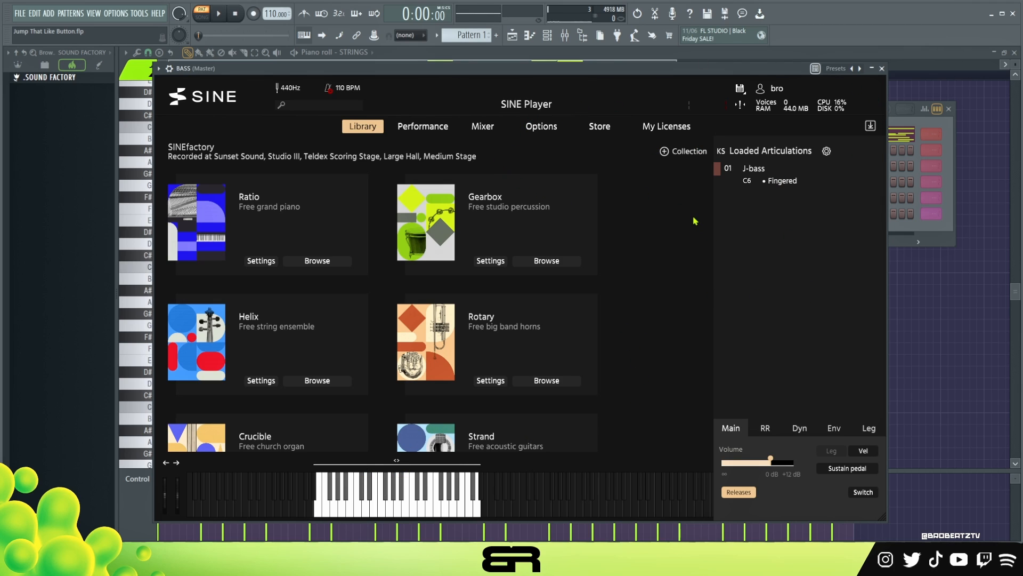
{"action": "left_click_drag", "start_coordinate": [562, 74], "coordinate": [570, 93]}
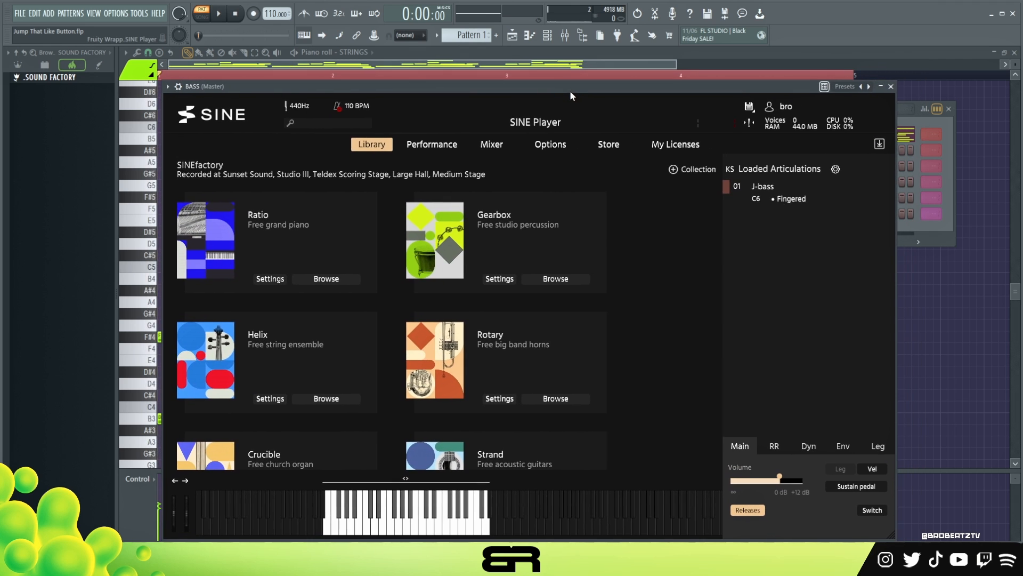
{"action": "left_click", "coordinate": [570, 36]}
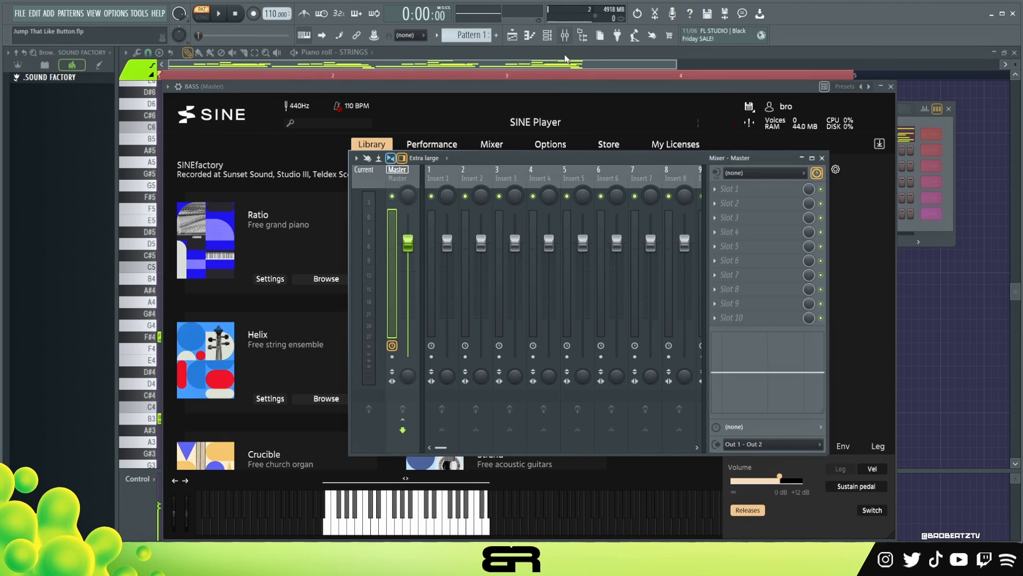
{"action": "left_click", "coordinate": [823, 158]}
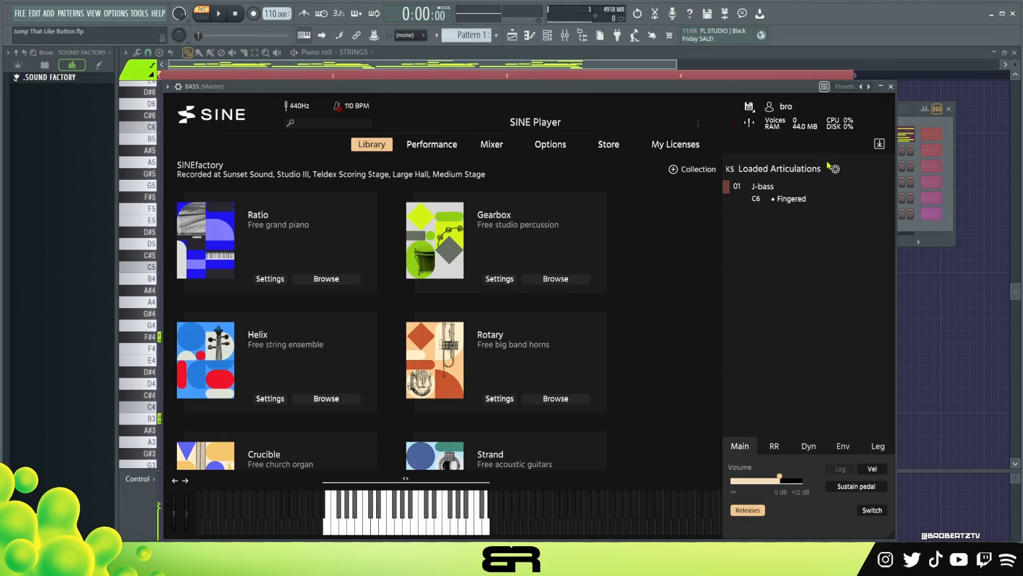
{"action": "left_click", "coordinate": [891, 87]}
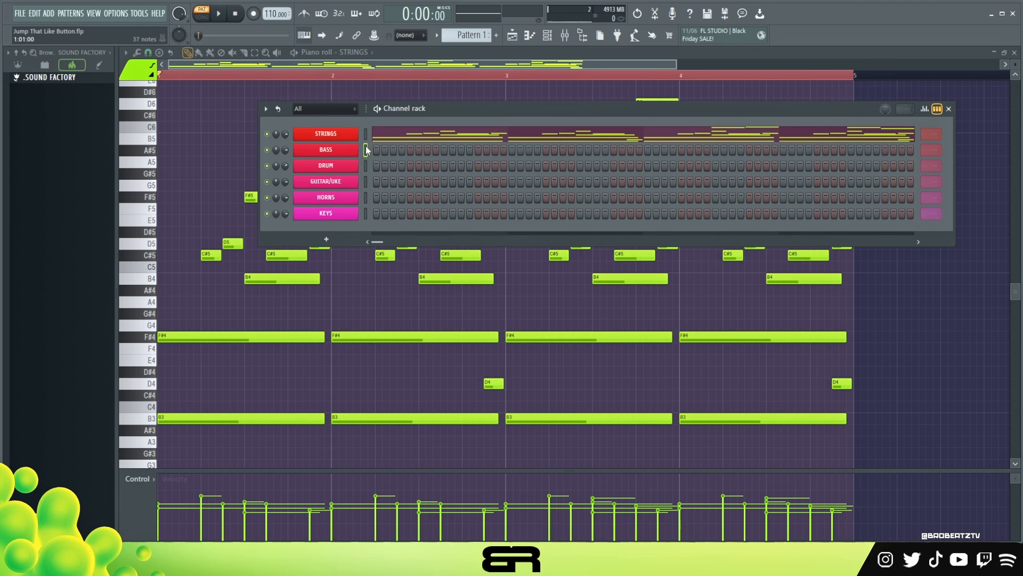
Open the BASS channel in the piano roll, set the snap to 1/3 step, and draw a B3 note starting bar 1.
{"action": "right_click", "coordinate": [321, 153]}
{"action": "left_click", "coordinate": [392, 150]}
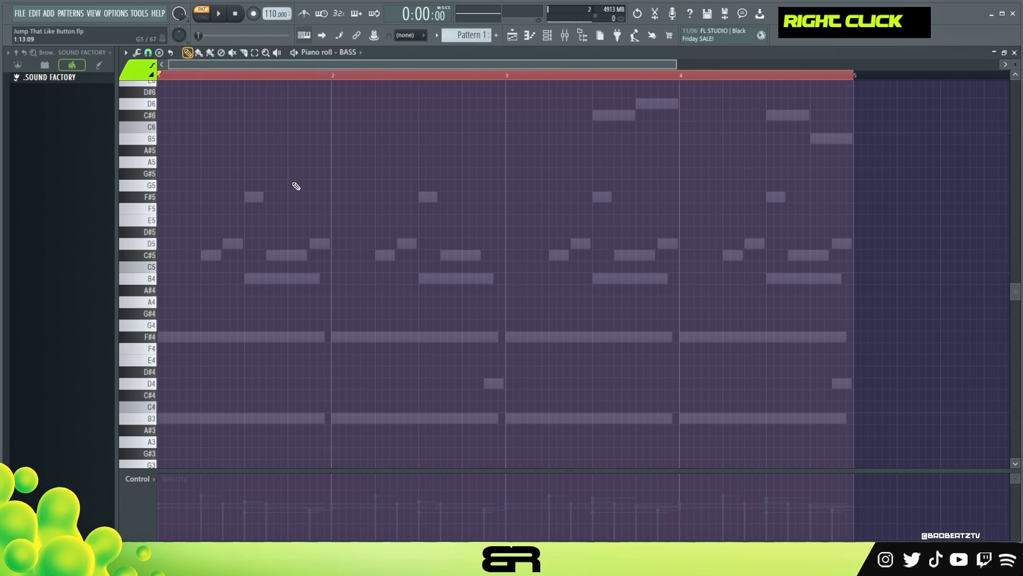
{"action": "double_click", "coordinate": [169, 89]}
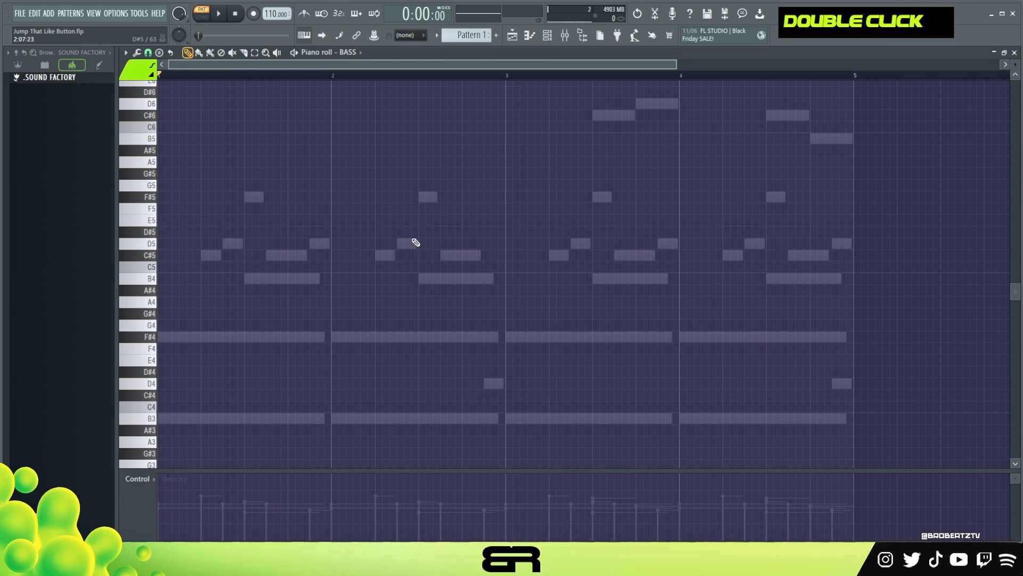
{"action": "scroll", "coordinate": [519, 250], "scroll_direction": "down", "scroll_amount": 3}
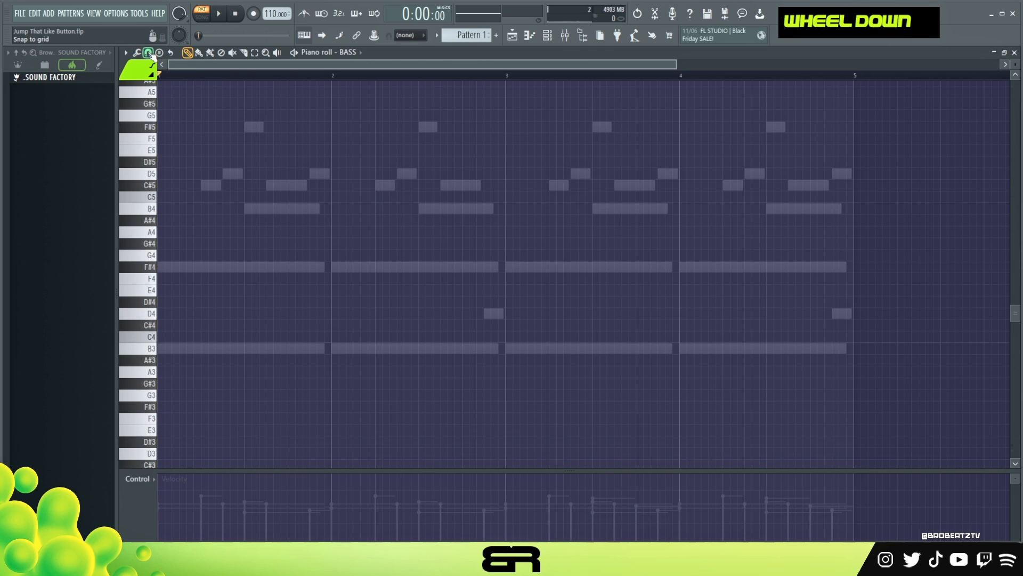
{"action": "left_click", "coordinate": [151, 52]}
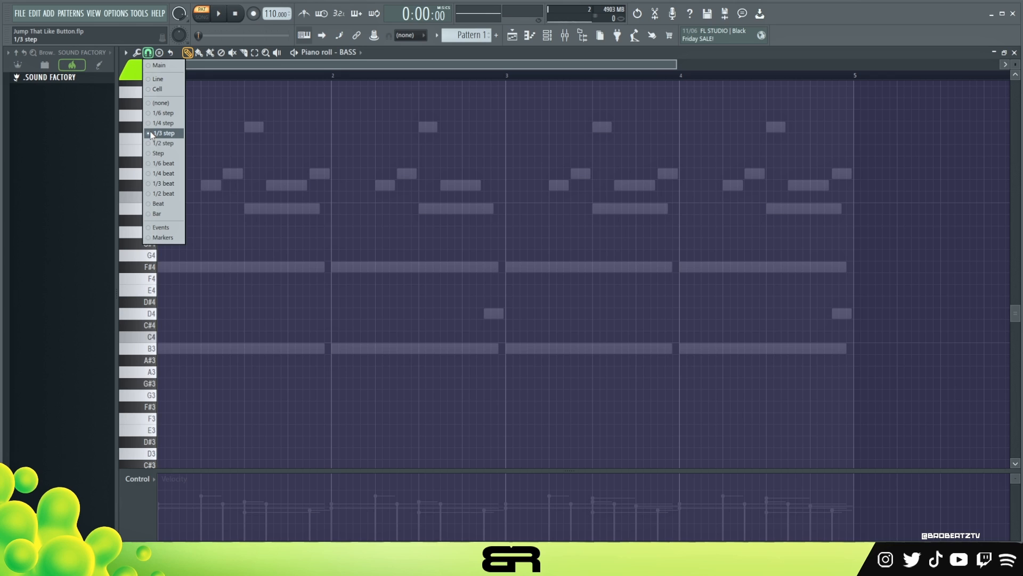
{"action": "right_click", "coordinate": [233, 162]}
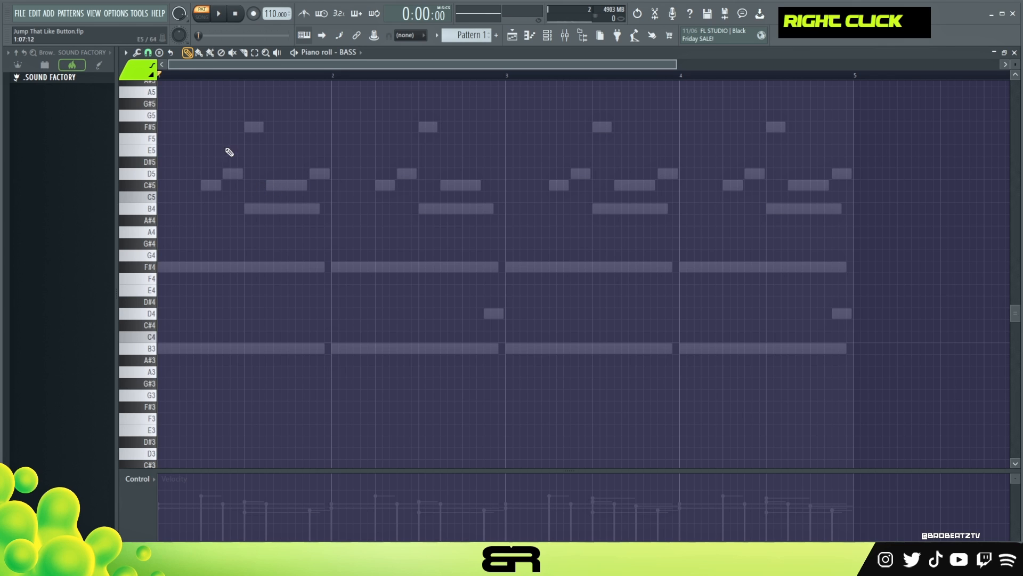
{"action": "scroll", "coordinate": [203, 79], "scroll_direction": "up", "scroll_amount": 3}
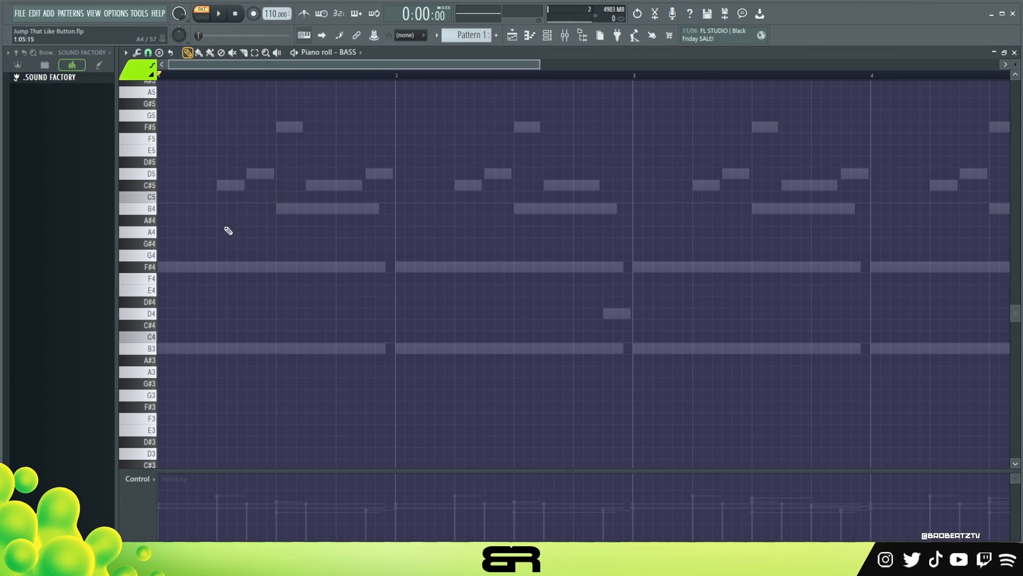
{"action": "scroll", "coordinate": [213, 79], "scroll_direction": "up", "scroll_amount": 2}
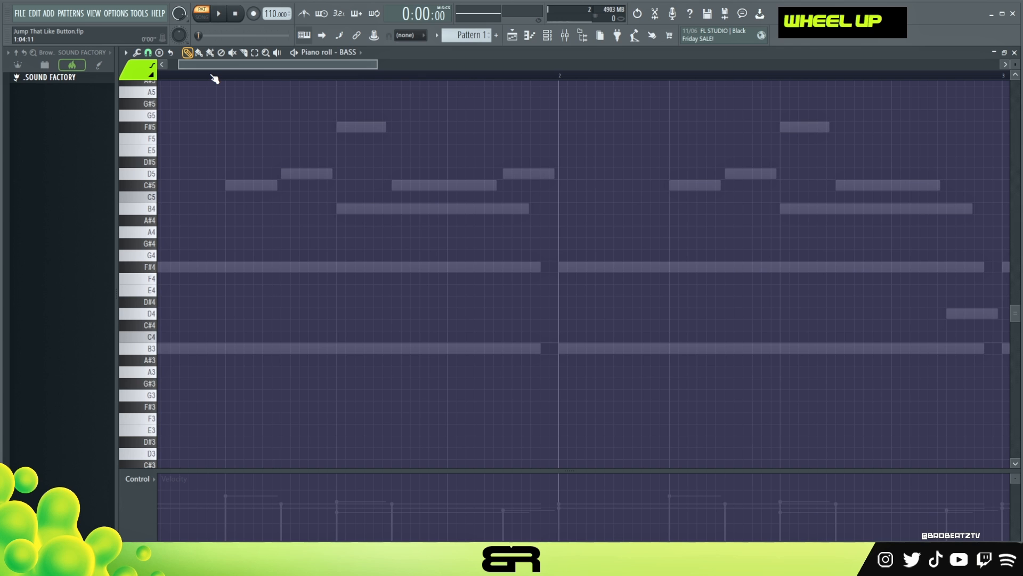
{"action": "scroll", "coordinate": [213, 78], "scroll_direction": "down", "scroll_amount": 2}
{"action": "scroll", "coordinate": [234, 170], "scroll_direction": "up", "scroll_amount": 1}
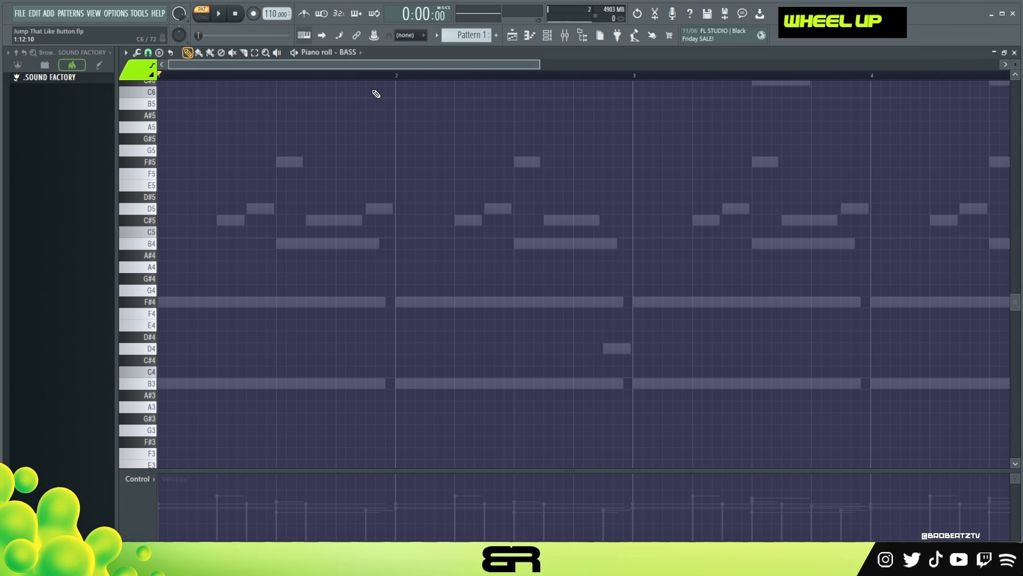
{"action": "left_click_drag", "start_coordinate": [536, 63], "coordinate": [576, 63]}
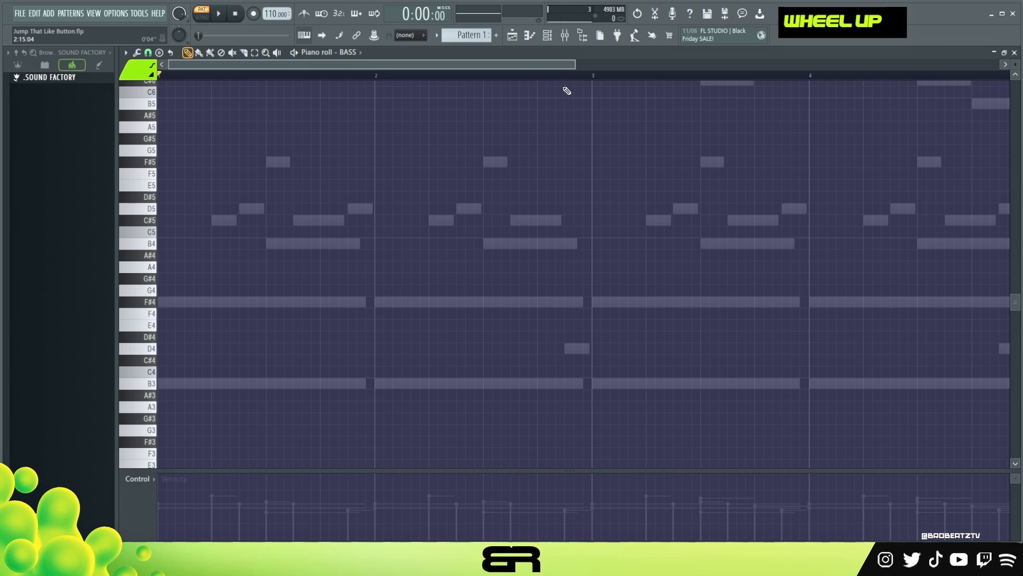
{"action": "left_click", "coordinate": [183, 385]}
{"action": "key", "text": "space"}
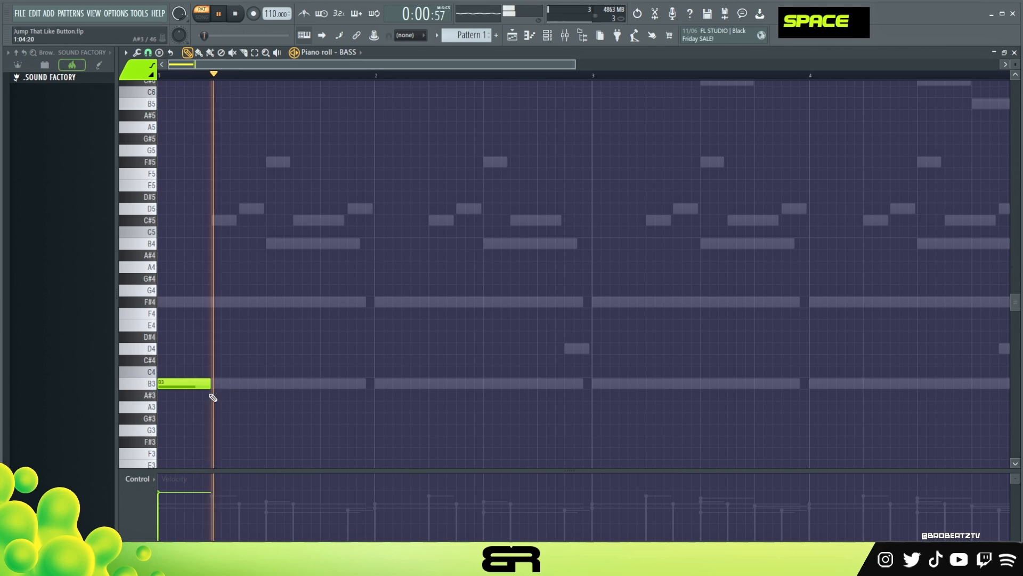
{"action": "key", "text": "space"}
{"action": "left_click_drag", "start_coordinate": [207, 385], "coordinate": [291, 391]}
Add a second B3 note right after the first one in bar 1.
{"action": "key", "text": "space"}
{"action": "key", "text": "space"}
{"action": "key", "text": "space"}
{"action": "left_click", "coordinate": [298, 388]}
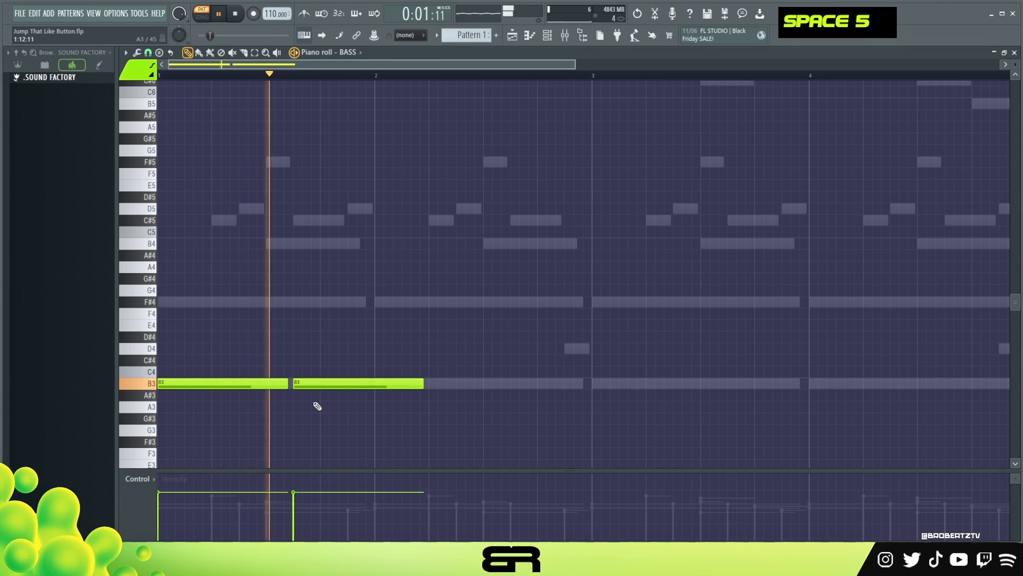
Add a long A3 note late in bar 1 and shorten the second B3 note before it.
{"action": "left_click", "coordinate": [319, 416]}
{"action": "key", "text": "space"}
{"action": "left_click_drag", "start_coordinate": [318, 410], "coordinate": [318, 403]}
{"action": "key", "text": "space"}
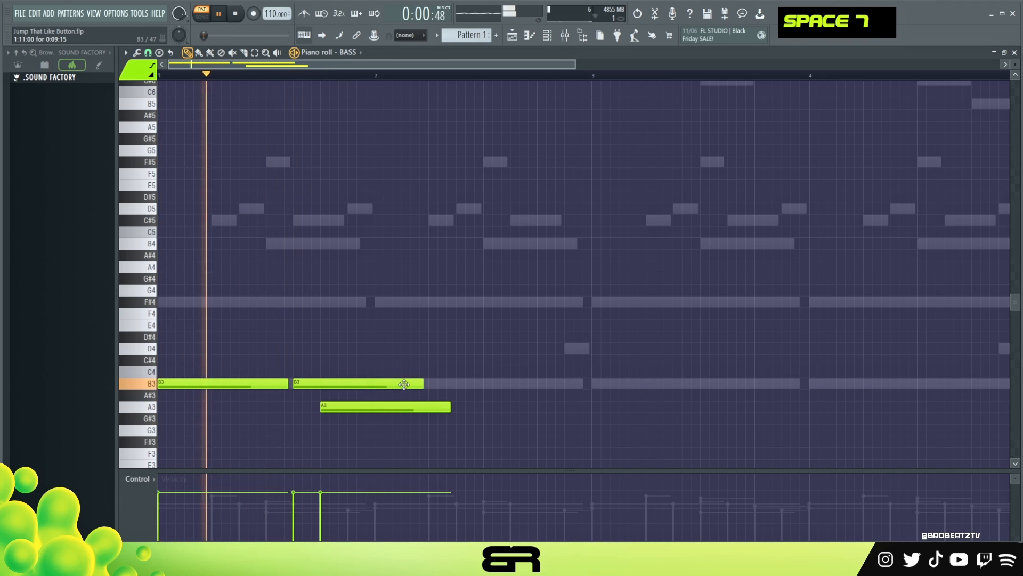
{"action": "left_click", "coordinate": [322, 404], "text": "alt"}
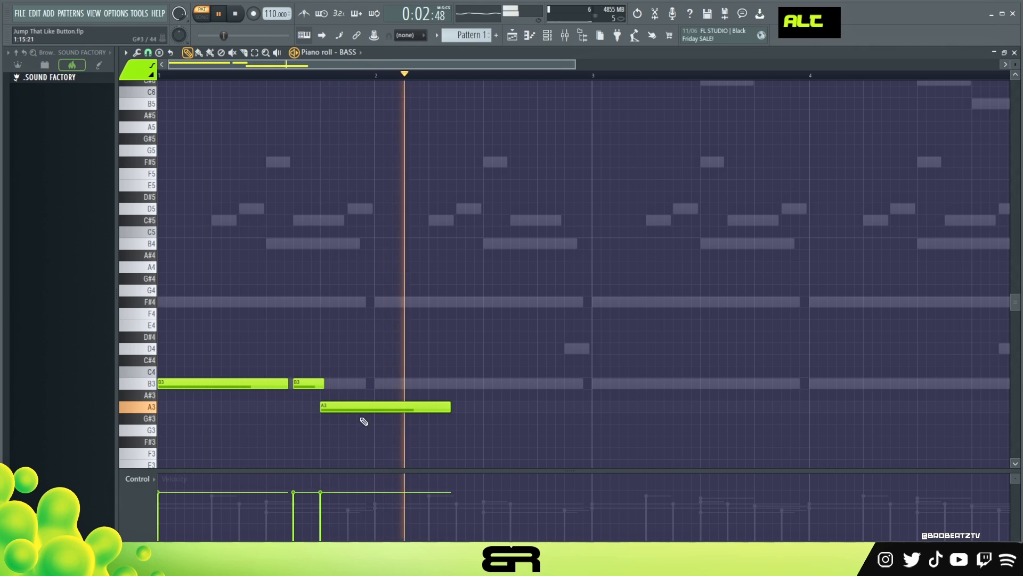
Copy the A3 note as a short A3 note just after it in bar 2.
{"action": "key", "text": "space"}
{"action": "right_click", "coordinate": [347, 406], "text": "ctrl"}
{"action": "left_click_drag", "start_coordinate": [337, 371], "coordinate": [214, 394], "text": "ctrl"}
{"action": "left_click_drag", "start_coordinate": [201, 385], "coordinate": [356, 402], "text": "shift"}
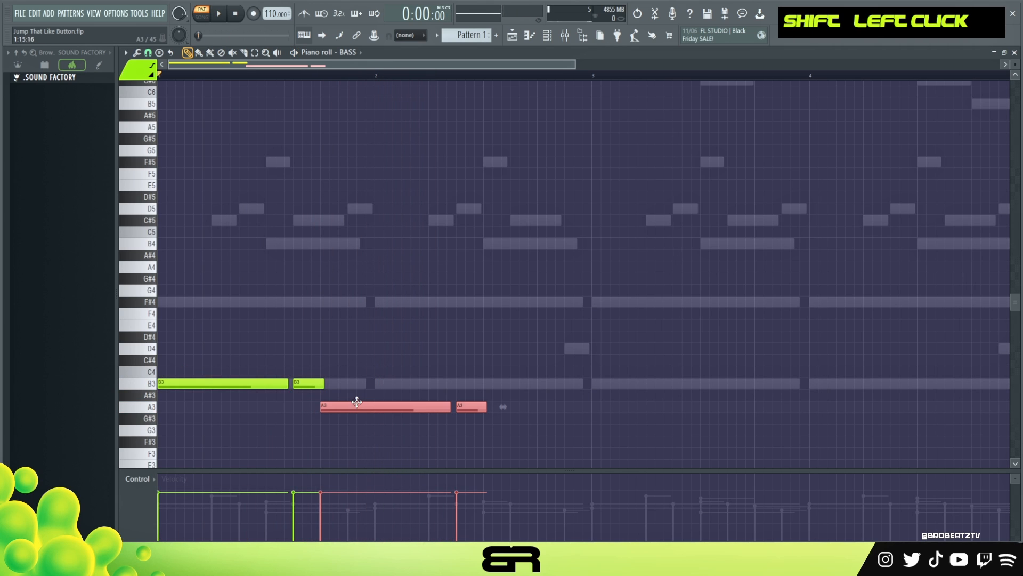
{"action": "right_click", "coordinate": [369, 393]}
{"action": "key", "text": "space"}
Add an E3 note through the middle of bar 2 and trim the short A3 note to end where it starts.
{"action": "scroll", "coordinate": [519, 350], "scroll_direction": "down", "scroll_amount": 2}
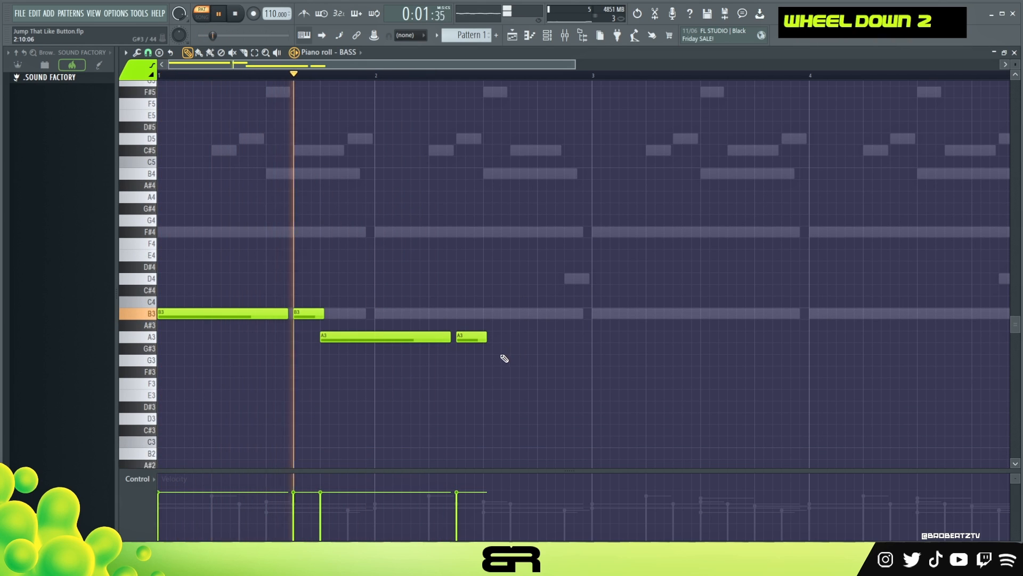
{"action": "left_click", "coordinate": [489, 395]}
{"action": "key", "text": "space"}
{"action": "left_click_drag", "start_coordinate": [480, 433], "coordinate": [589, 395]}
{"action": "key", "text": "space"}
{"action": "key", "text": "alt"}
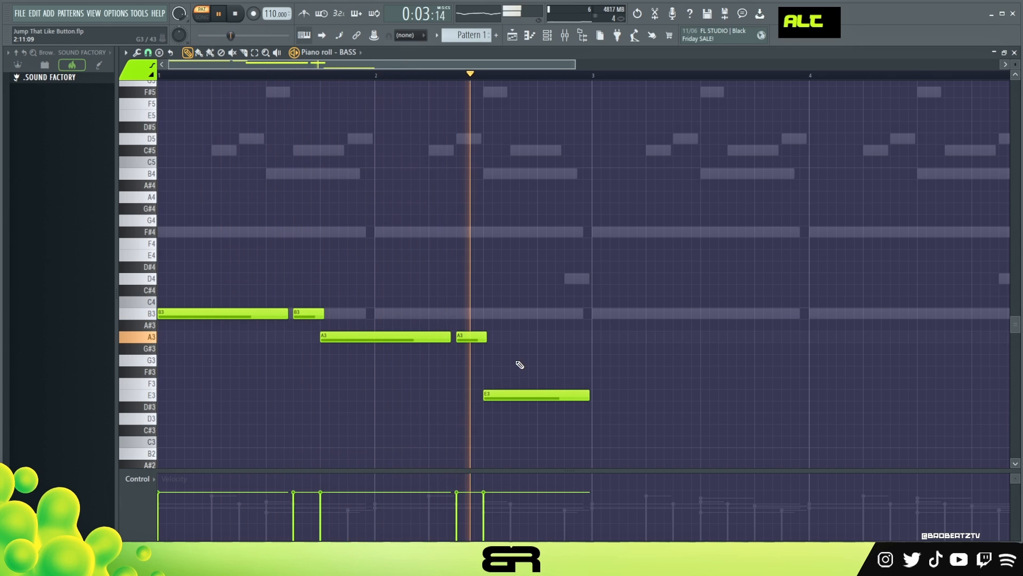
{"action": "key", "text": "space"}
{"action": "left_click_drag", "start_coordinate": [486, 337], "coordinate": [482, 338]}
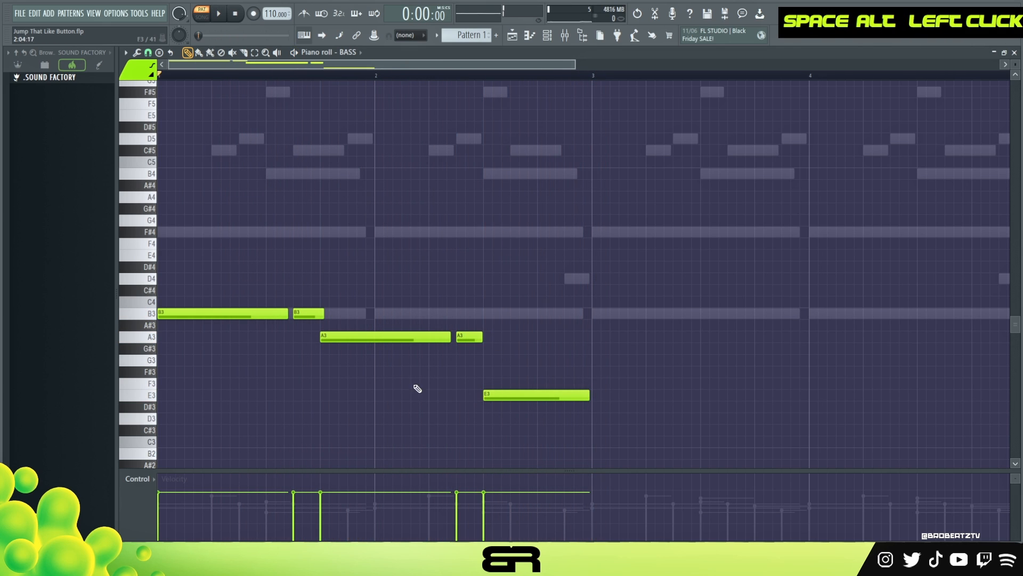
Select the bass notes of bars 1–2 and copy them into bars 3–4.
{"action": "left_click", "coordinate": [308, 313], "text": "ctrl"}
{"action": "left_click", "coordinate": [469, 337], "text": "ctrl+shift"}
{"action": "scroll", "coordinate": [539, 384], "scroll_direction": "down", "scroll_amount": 3}
{"action": "left_click_drag", "start_coordinate": [564, 423], "coordinate": [630, 315]}
{"action": "right_click", "coordinate": [655, 351]}
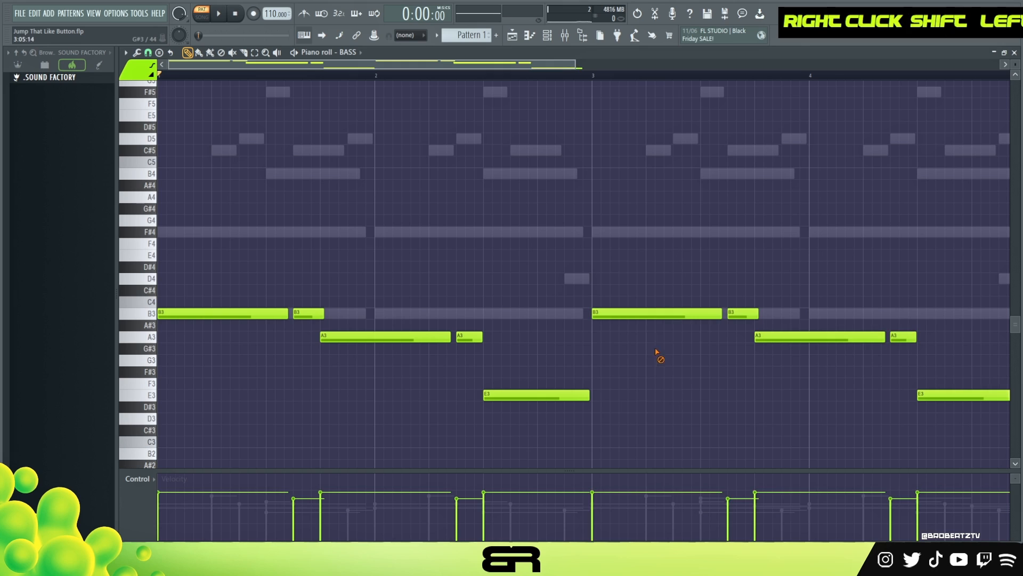
Add a short E4 note on beat 3 of bar 3 and shorten the first B3 note of bar 3.
{"action": "left_click_drag", "start_coordinate": [721, 314], "coordinate": [707, 314]}
{"action": "left_click_drag", "start_coordinate": [944, 394], "coordinate": [761, 255]}
{"action": "right_click", "coordinate": [808, 283]}
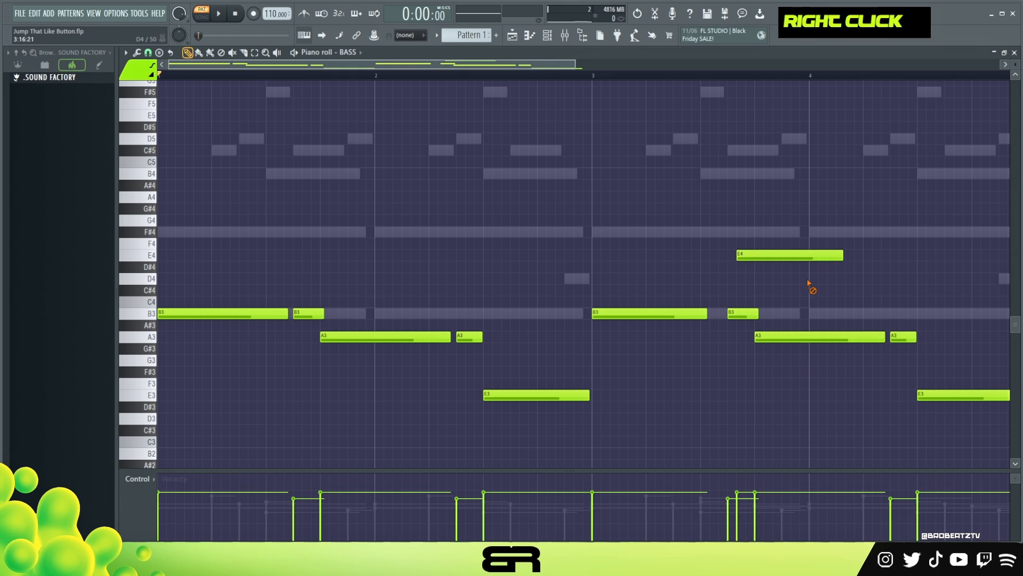
{"action": "mouse_move", "coordinate": [703, 315]}
{"action": "left_mouse_down"}
{"action": "mouse_move", "coordinate": [662, 322]}
{"action": "mouse_move", "coordinate": [716, 317]}
{"action": "left_mouse_up"}
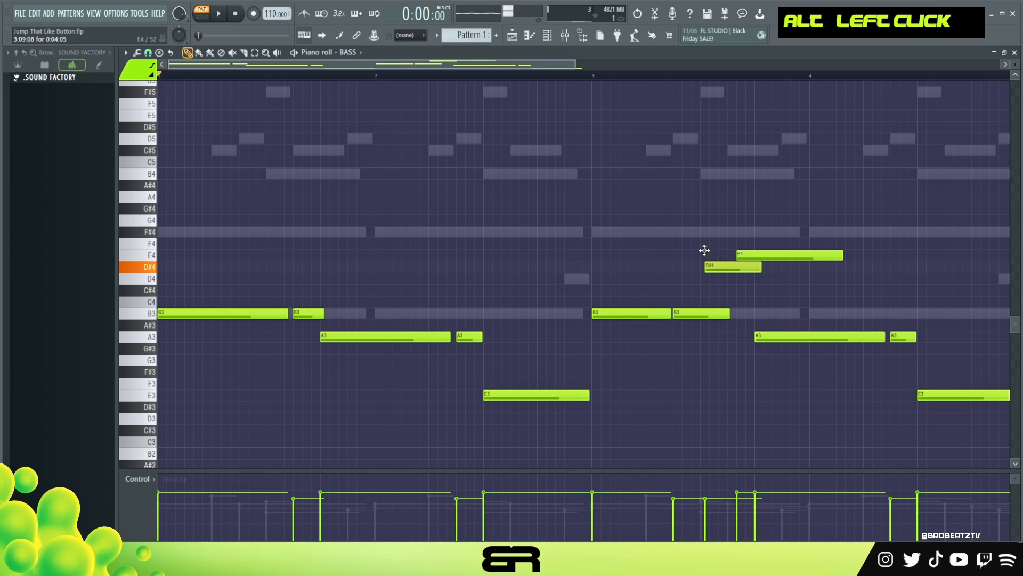
{"action": "left_click_drag", "start_coordinate": [704, 250], "coordinate": [703, 254]}
{"action": "right_click", "coordinate": [772, 257]}
Shorten the second B3 note in bar 3 so it ends where the E4 note starts.
{"action": "key", "text": "space"}
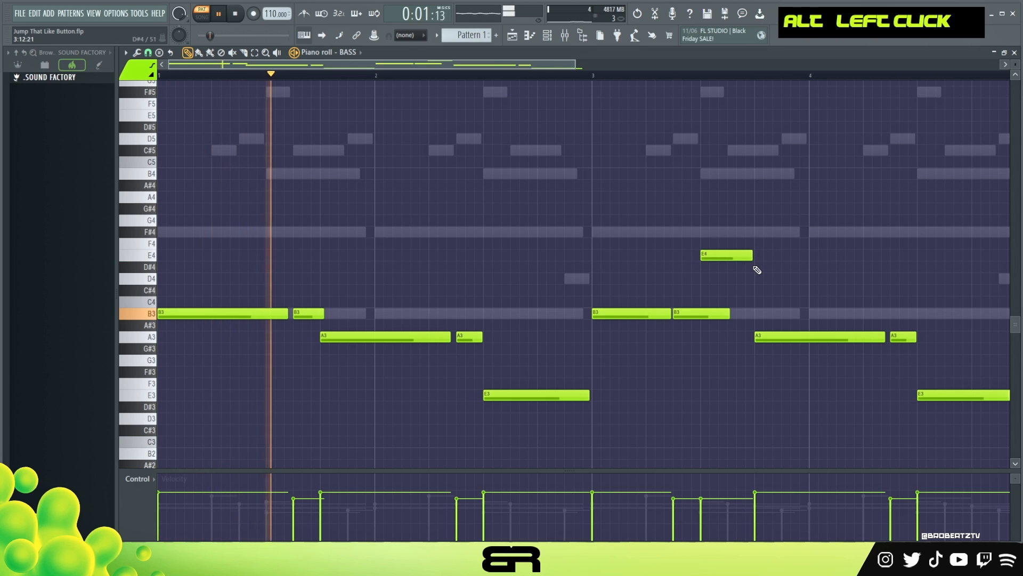
{"action": "key", "text": "ctrl+a"}
{"action": "right_click", "coordinate": [747, 290]}
{"action": "left_click_drag", "start_coordinate": [728, 314], "coordinate": [699, 319]}
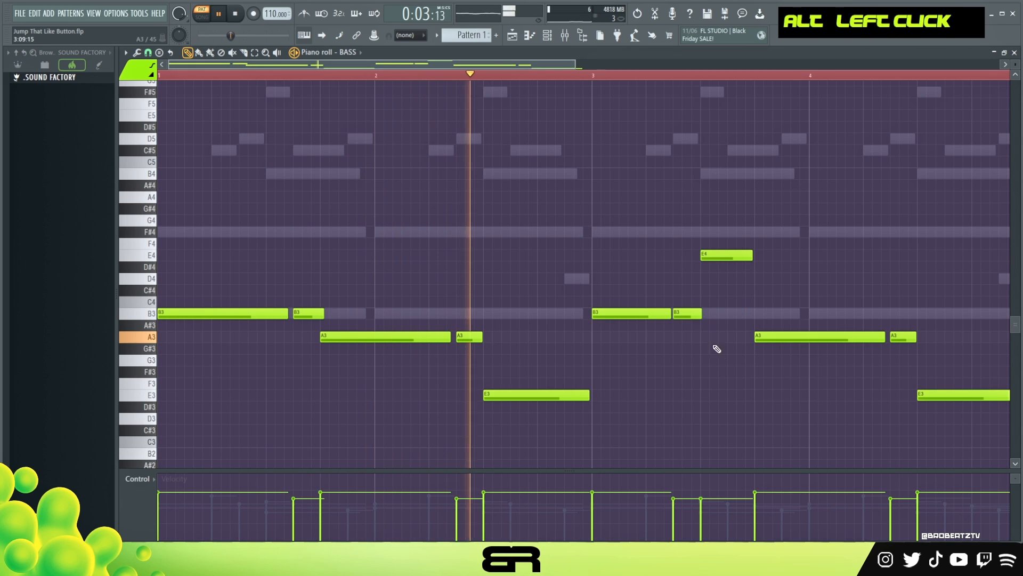
Select all bass notes, transpose them down one octave and play the bass part back.
{"action": "key", "text": "ctrl+a"}
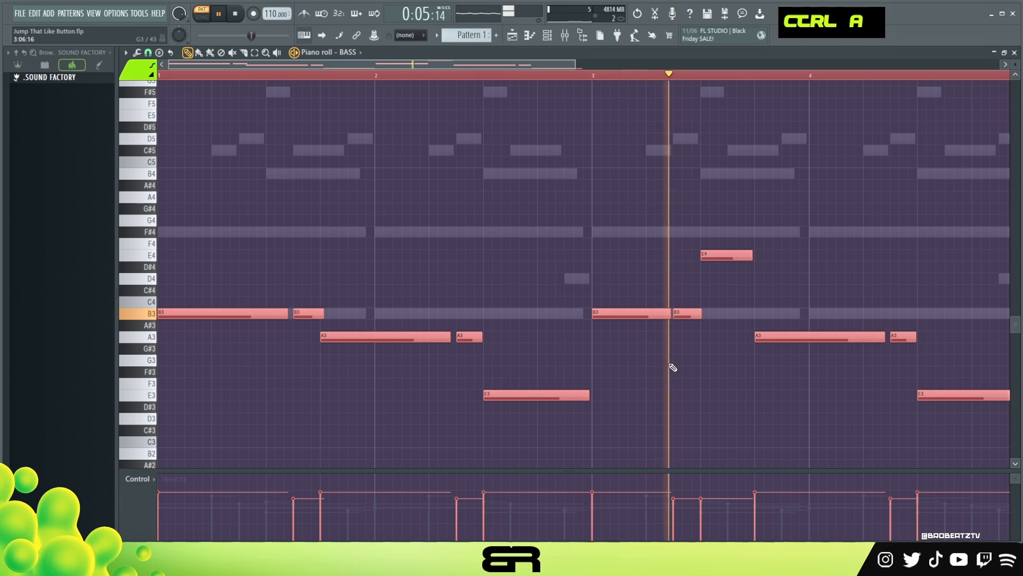
{"action": "key", "text": "ctrl+a"}
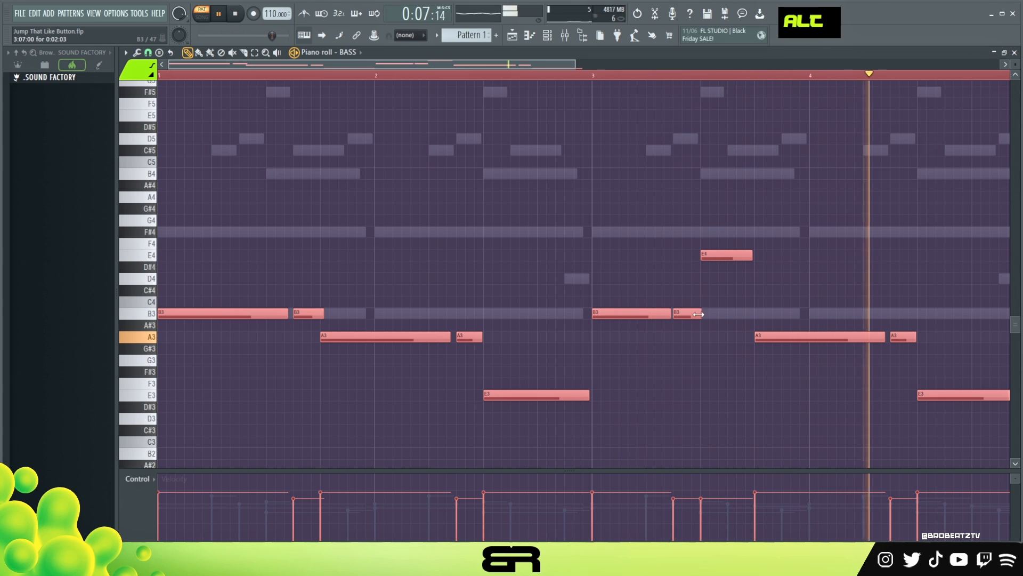
{"action": "scroll", "coordinate": [707, 315], "scroll_direction": "up", "scroll_amount": 13, "text": "alt"}
{"action": "scroll", "coordinate": [706, 326], "scroll_direction": "down", "scroll_amount": 2, "text": "alt"}
{"action": "scroll", "coordinate": [705, 326], "scroll_direction": "up", "scroll_amount": 3, "text": "alt"}
{"action": "key", "text": "space"}
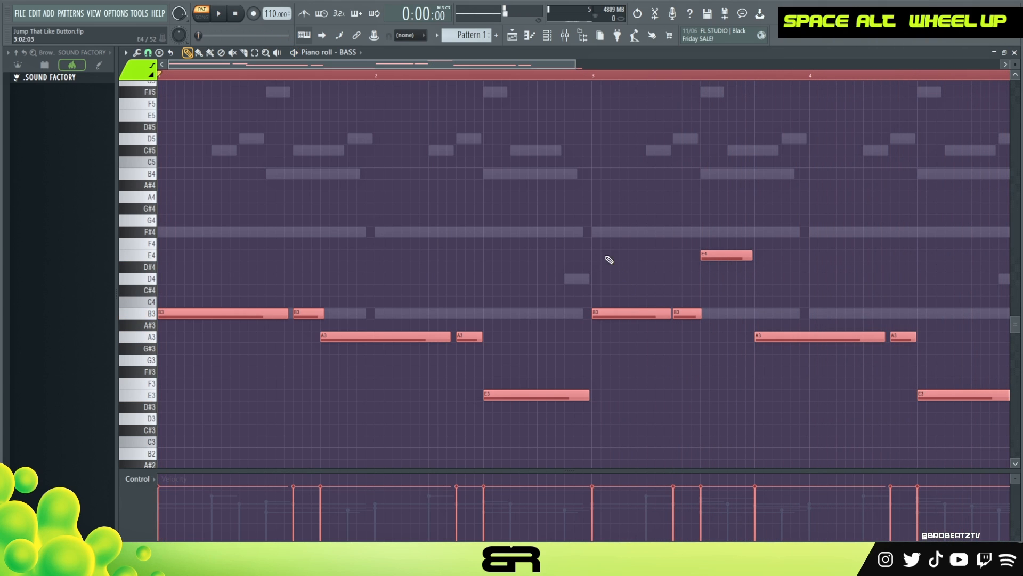
{"action": "scroll", "coordinate": [602, 245], "scroll_direction": "down", "scroll_amount": 1}
{"action": "key", "text": "ctrl+s"}
{"action": "key", "text": "ctrl+Down"}
{"action": "right_click", "coordinate": [593, 220], "text": "ctrl"}
{"action": "right_click", "coordinate": [593, 220], "text": "ctrl"}
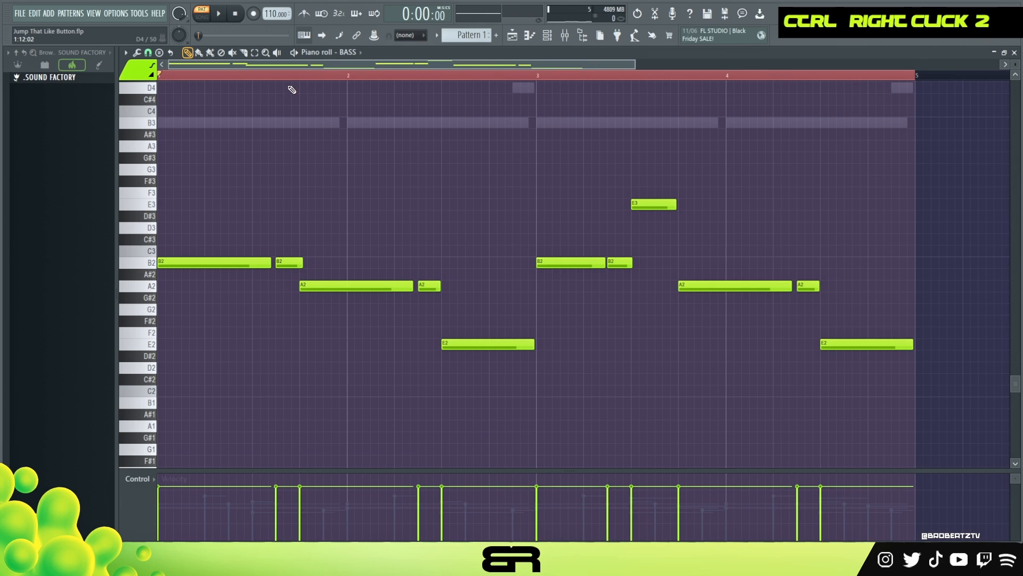
{"action": "double_click", "coordinate": [282, 77]}
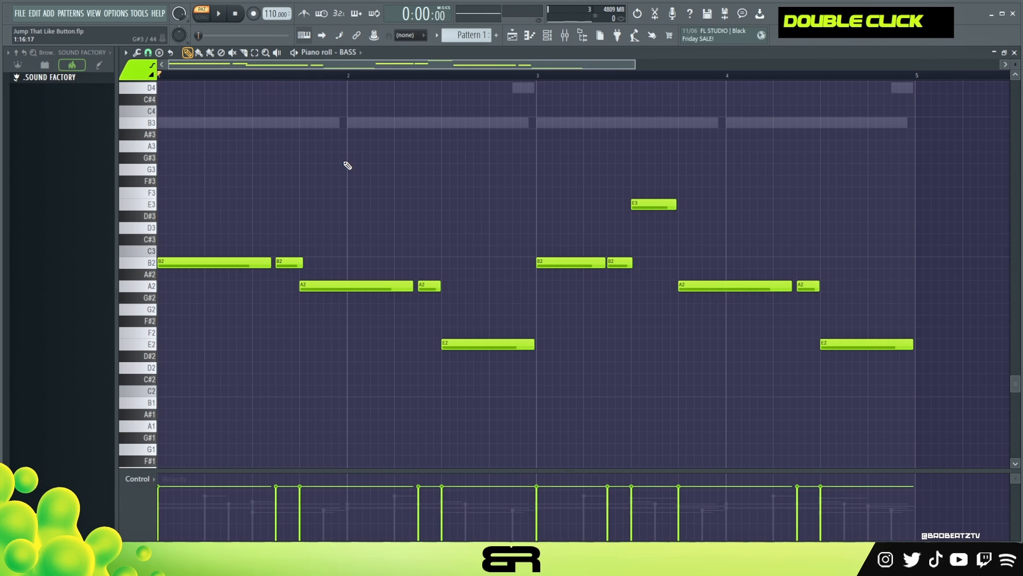
{"action": "key", "text": "space"}
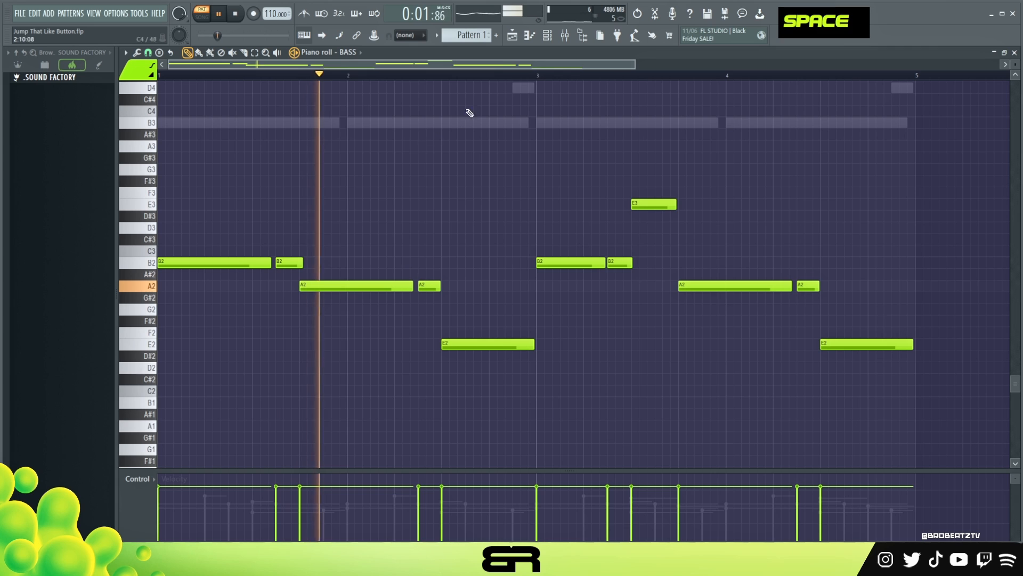
Open the BASS channel's SINE Player window and close it again.
{"action": "left_click", "coordinate": [547, 36]}
{"action": "left_click", "coordinate": [303, 153]}
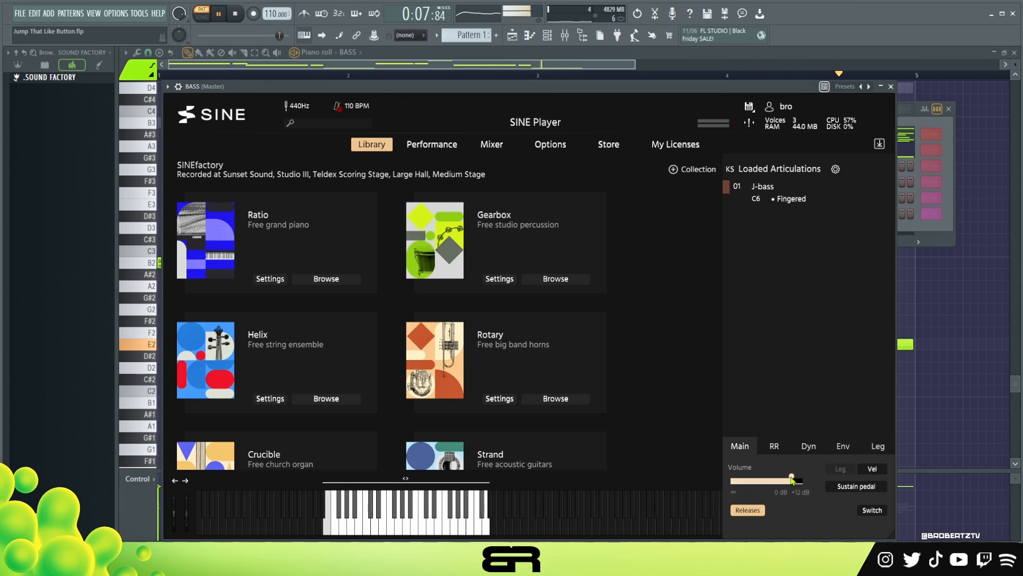
{"action": "key", "text": "space"}
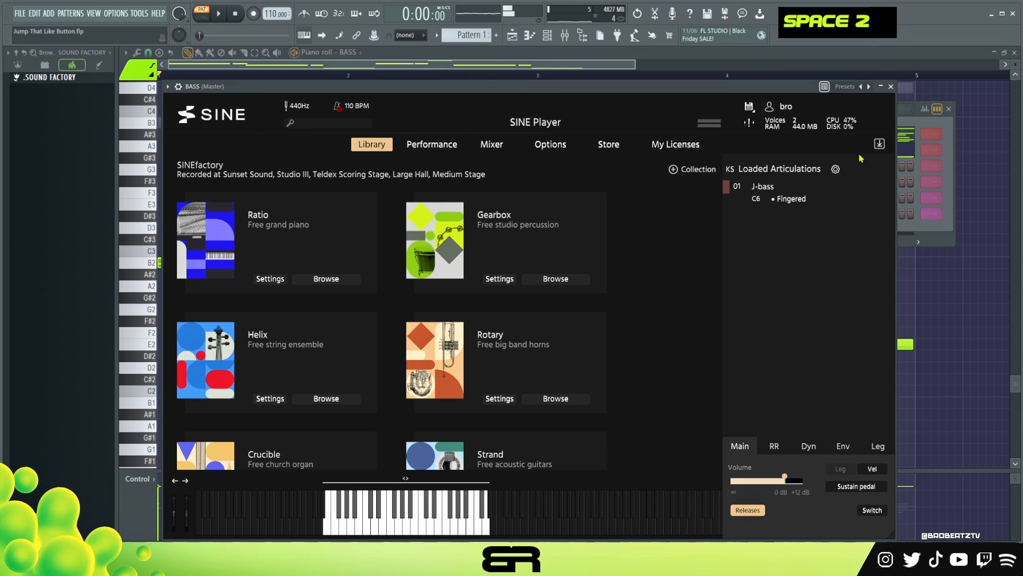
{"action": "left_click", "coordinate": [891, 87]}
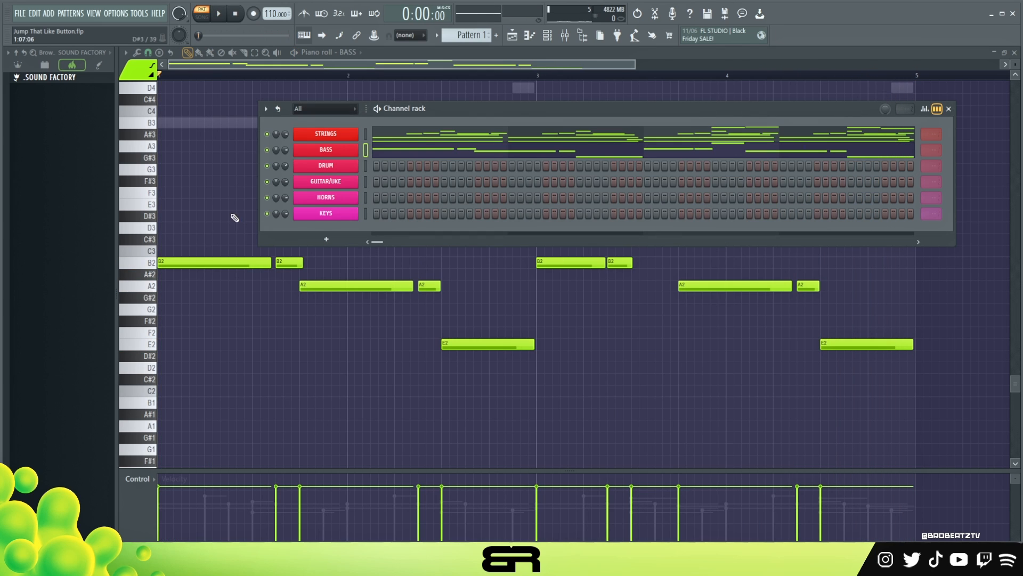
Open the DRUM channel's SINE Player and scroll through the SINEfactory library.
{"action": "left_click_drag", "start_coordinate": [428, 109], "coordinate": [447, 125]}
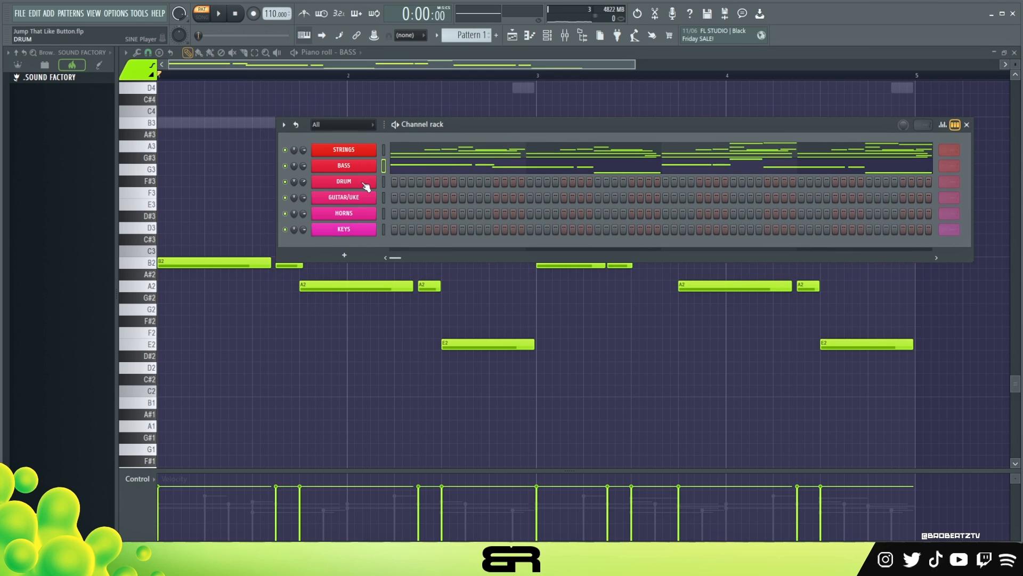
{"action": "left_click", "coordinate": [336, 182]}
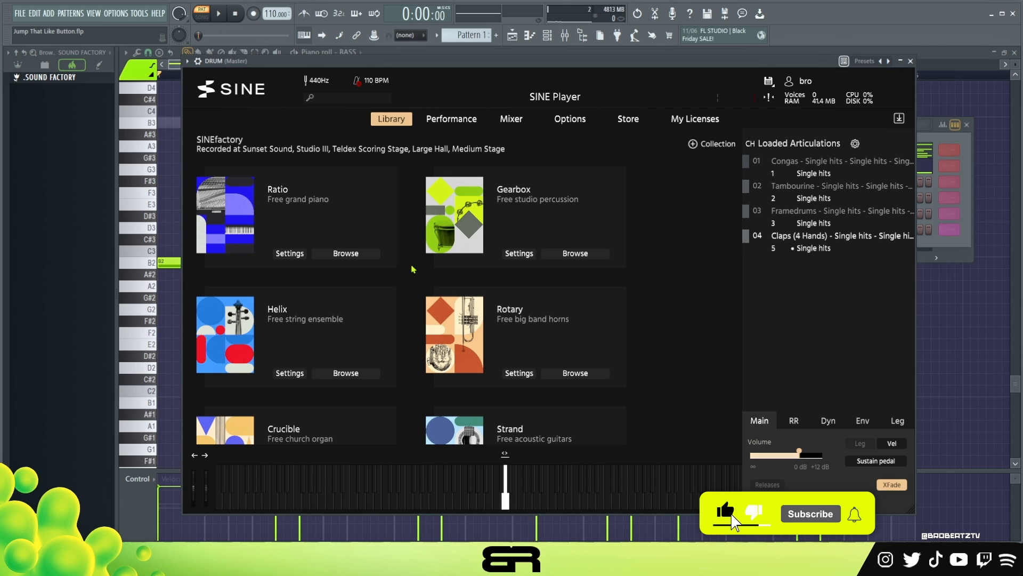
{"action": "scroll", "coordinate": [418, 269], "scroll_direction": "down", "scroll_amount": 6}
{"action": "scroll", "coordinate": [517, 241], "scroll_direction": "down", "scroll_amount": 3}
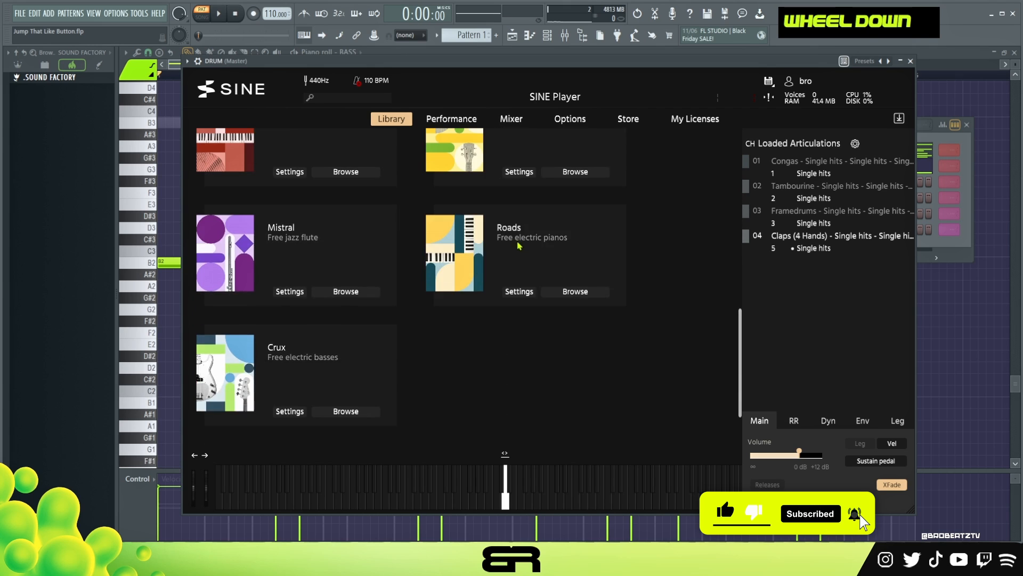
{"action": "scroll", "coordinate": [516, 256], "scroll_direction": "up", "scroll_amount": 5}
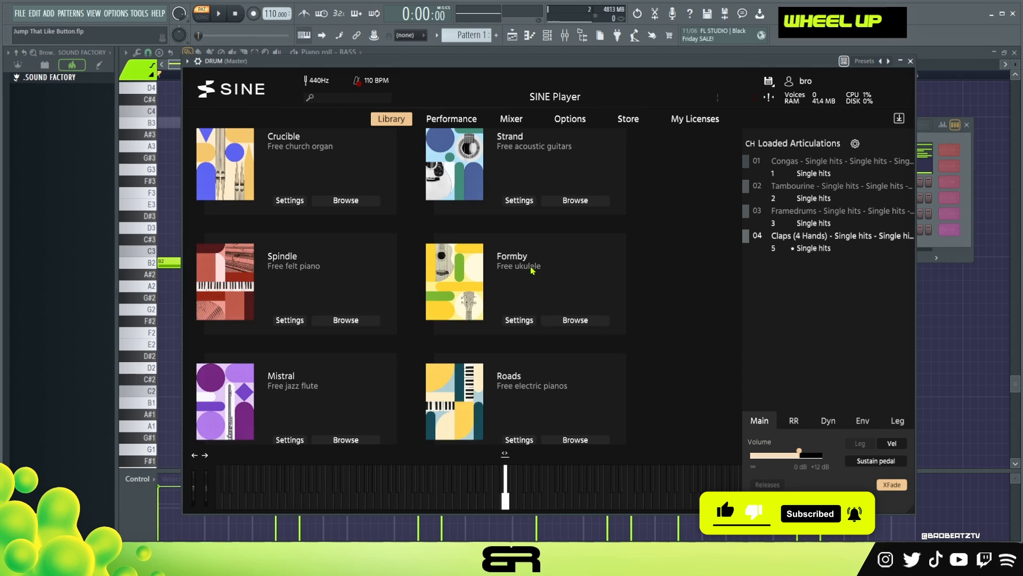
{"action": "scroll", "coordinate": [530, 256], "scroll_direction": "up", "scroll_amount": 5}
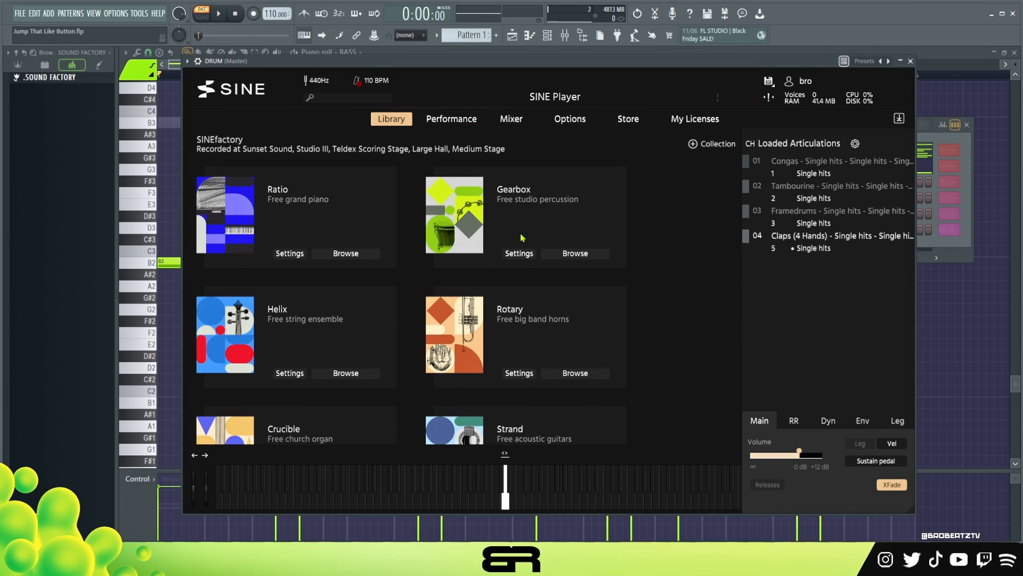
Browse the Gearbox percussion folder, expanding the Shaker and Body Percussion entries, then close the plugin.
{"action": "left_click", "coordinate": [565, 254]}
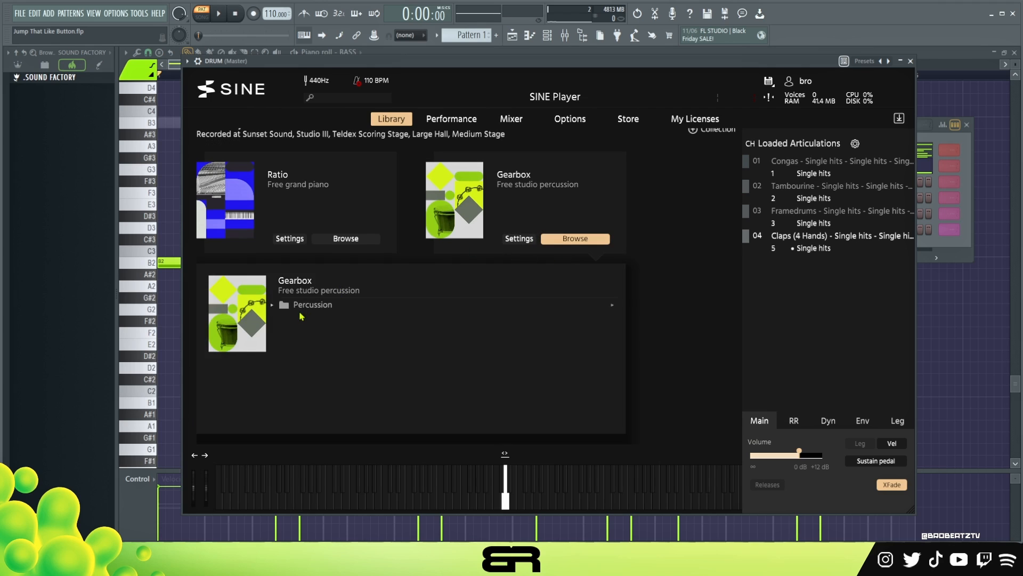
{"action": "left_click", "coordinate": [277, 307]}
{"action": "scroll", "coordinate": [367, 287], "scroll_direction": "down", "scroll_amount": 2}
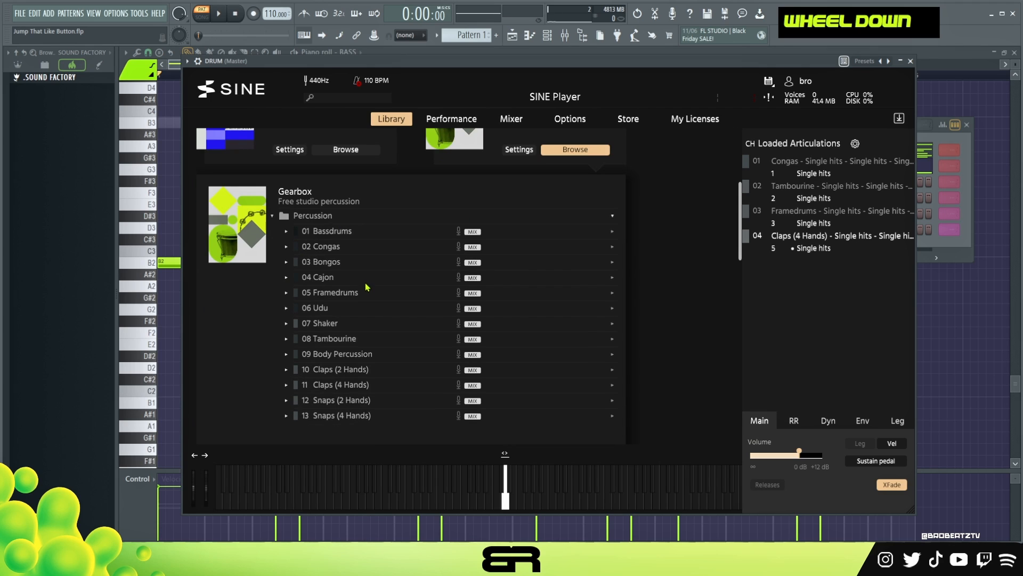
{"action": "left_click", "coordinate": [286, 356]}
{"action": "left_click", "coordinate": [287, 354]}
{"action": "left_click", "coordinate": [287, 324]}
{"action": "left_click", "coordinate": [286, 326]}
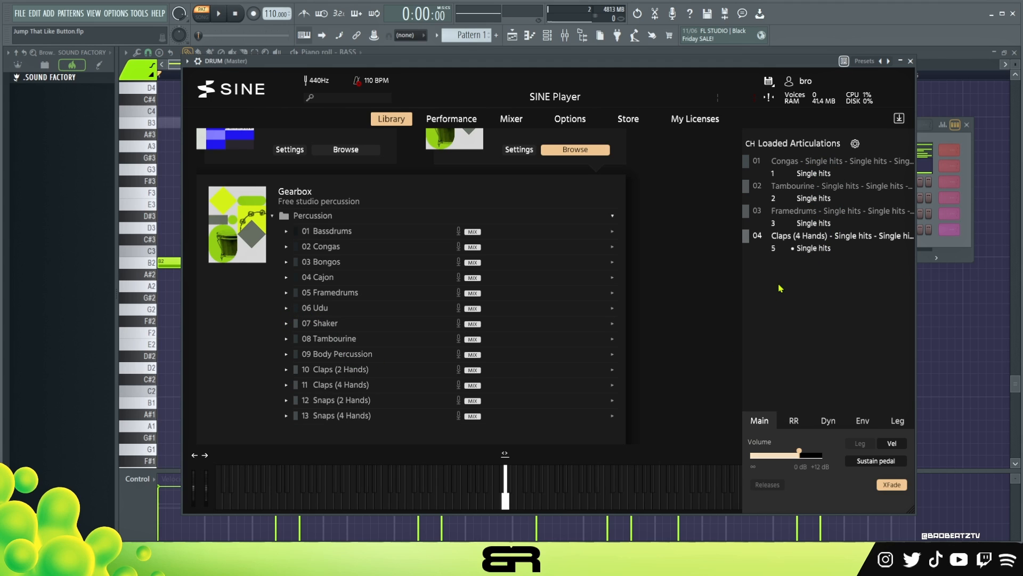
{"action": "left_click", "coordinate": [911, 61]}
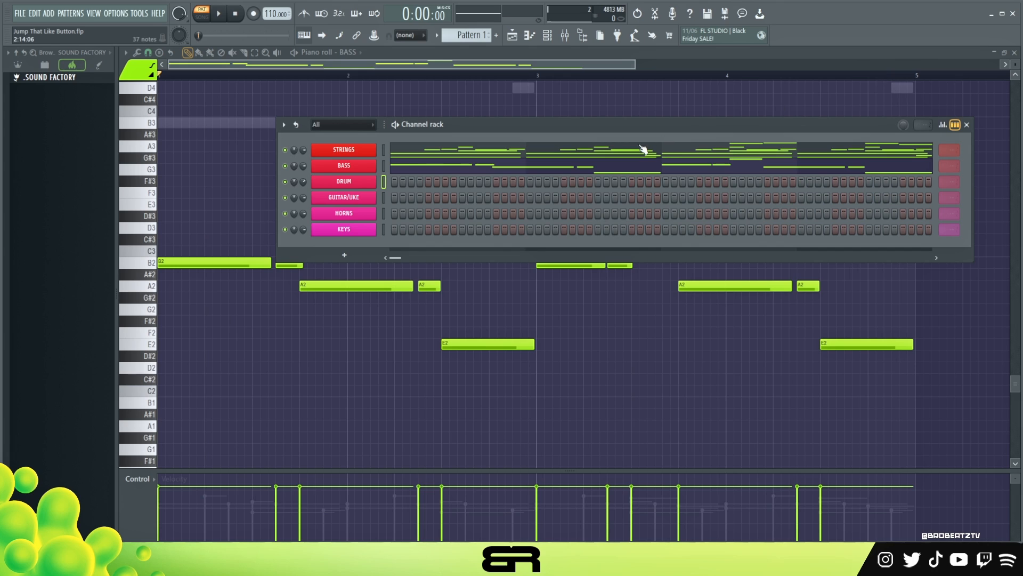
Open the DRUM channel in the piano roll and place a short F#5 note near the start of bar 1.
{"action": "right_click", "coordinate": [374, 183]}
{"action": "left_click", "coordinate": [395, 182]}
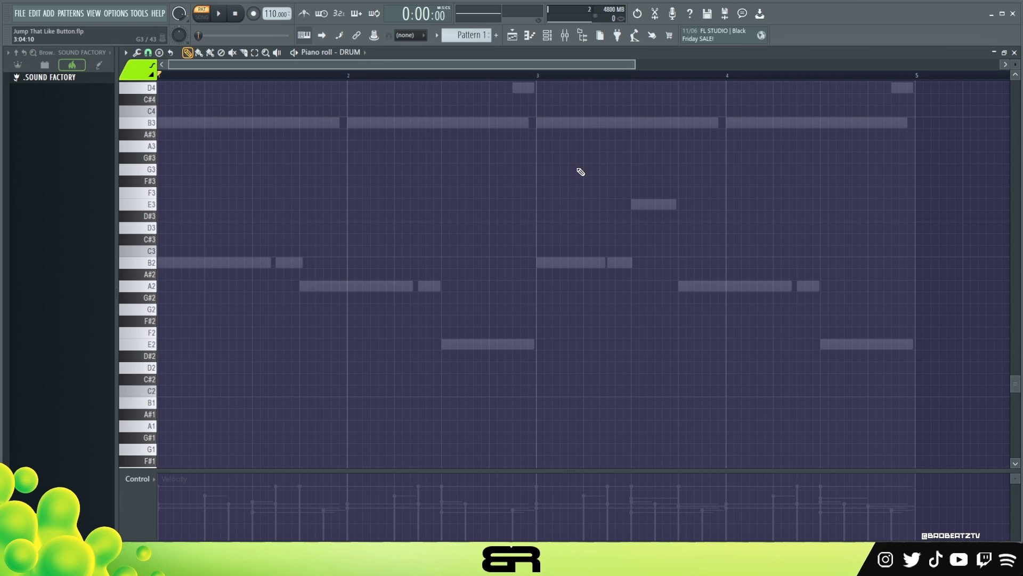
{"action": "scroll", "coordinate": [487, 181], "scroll_direction": "up", "scroll_amount": 1}
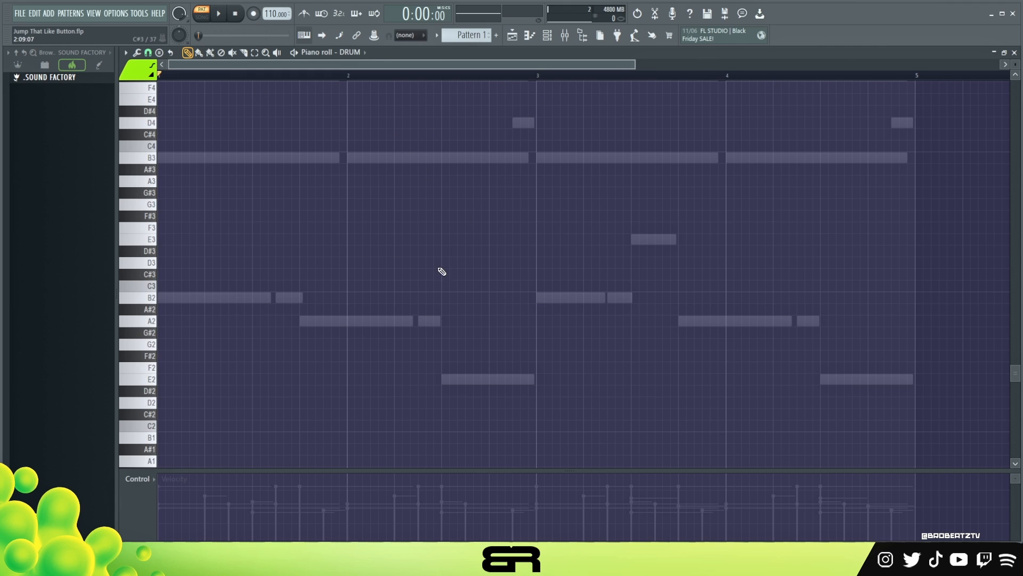
{"action": "scroll", "coordinate": [251, 77], "scroll_direction": "up", "scroll_amount": 1}
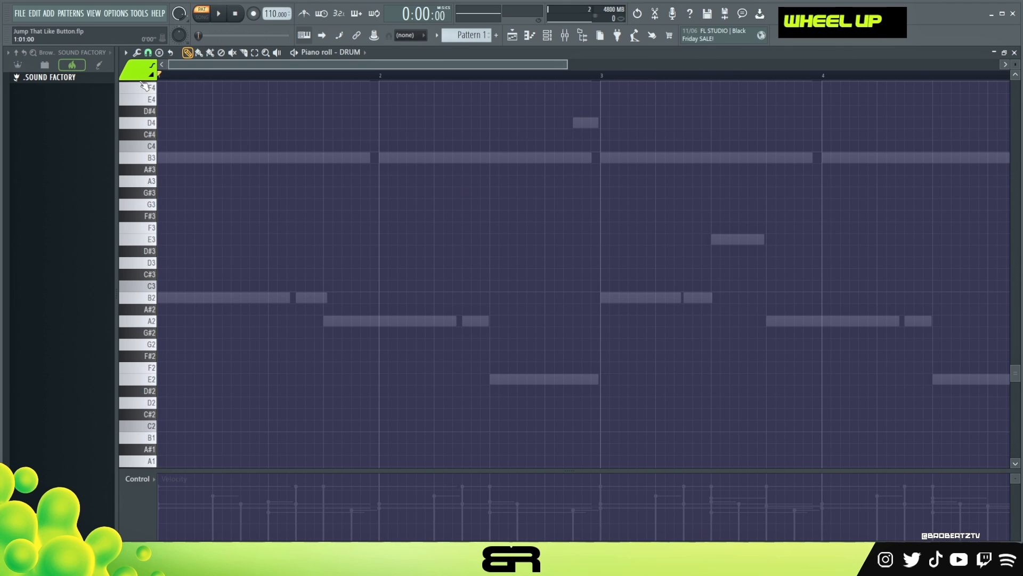
{"action": "left_click", "coordinate": [134, 73]}
{"action": "left_click", "coordinate": [133, 93]}
{"action": "mouse_move", "coordinate": [215, 180]}
{"action": "left_mouse_down"}
{"action": "mouse_move", "coordinate": [197, 206]}
{"action": "mouse_move", "coordinate": [193, 492]}
{"action": "mouse_move", "coordinate": [194, 86]}
{"action": "mouse_move", "coordinate": [194, 227]}
{"action": "mouse_move", "coordinate": [193, 176]}
{"action": "left_mouse_up"}
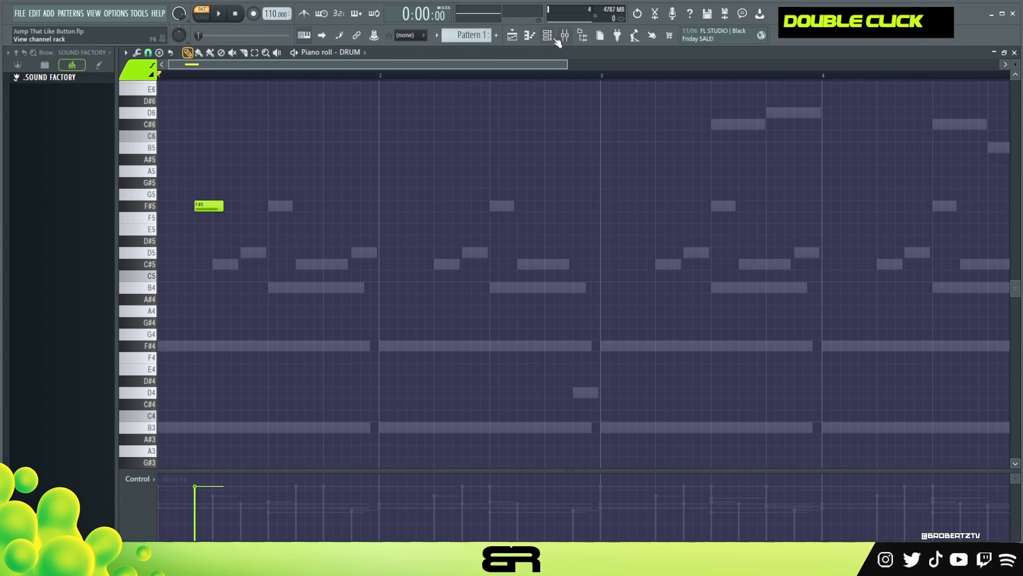
Open the DRUM SINE Player and change its Loaded Articulations switching option.
{"action": "left_click", "coordinate": [554, 38]}
{"action": "left_click", "coordinate": [346, 182]}
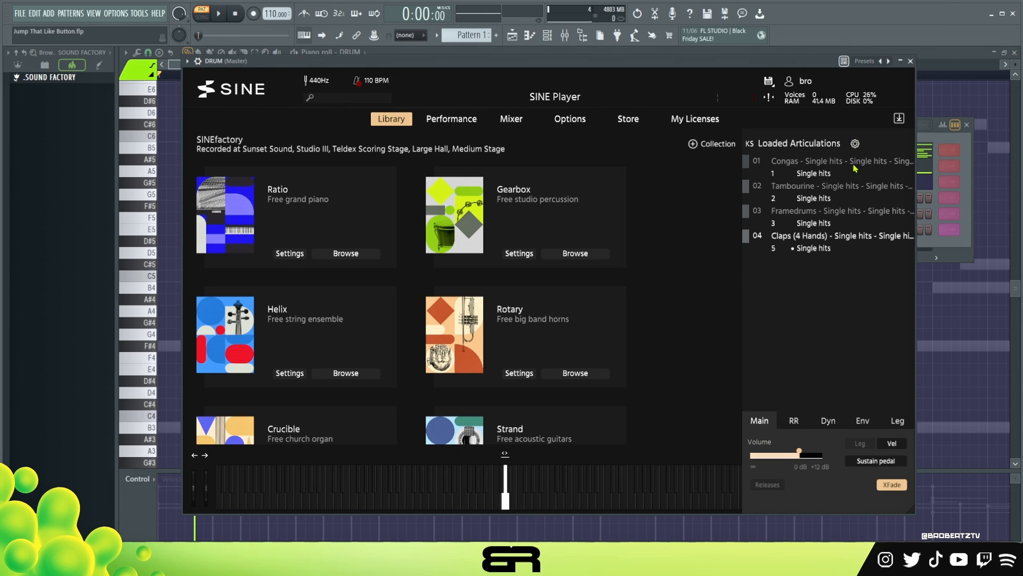
{"action": "left_click", "coordinate": [856, 145]}
{"action": "left_click", "coordinate": [888, 200]}
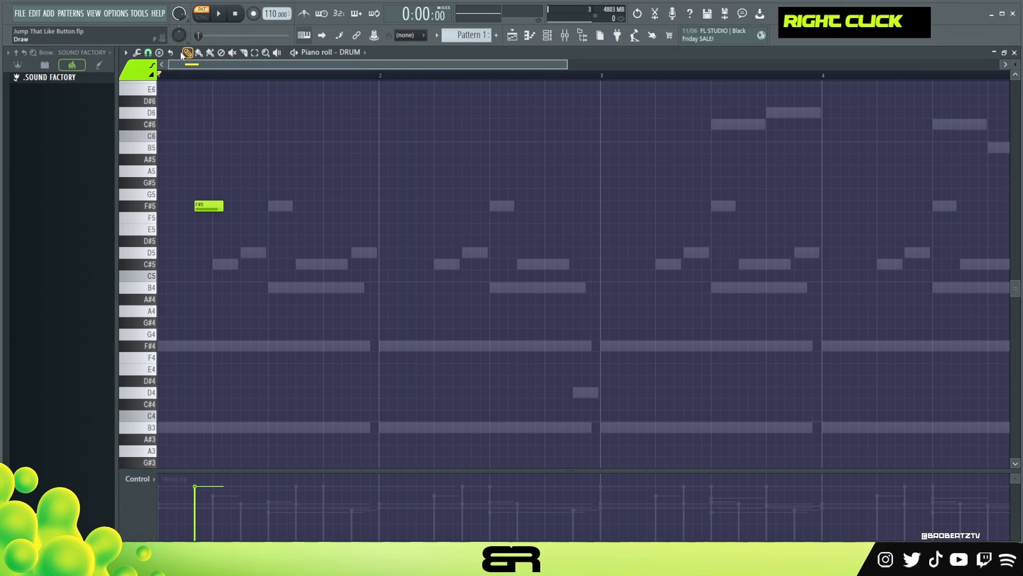
Set the piano roll's note colour to channel 1.
{"action": "right_click", "coordinate": [134, 74]}
{"action": "left_click", "coordinate": [128, 115]}
{"action": "left_click_drag", "start_coordinate": [160, 251], "coordinate": [176, 301]}
{"action": "right_click", "coordinate": [180, 299]}
{"action": "right_click", "coordinate": [135, 73]}
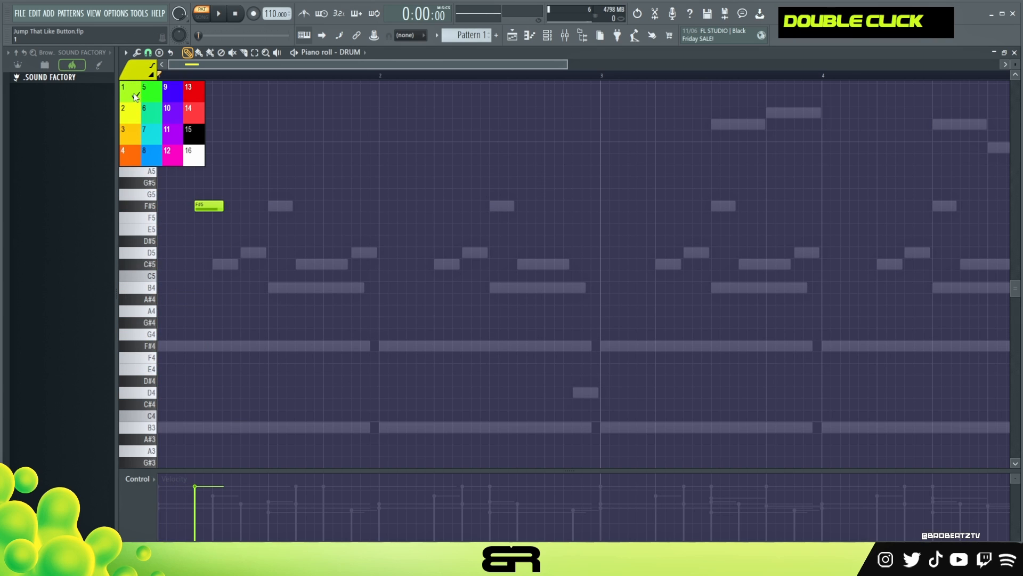
{"action": "left_click", "coordinate": [133, 91]}
Move the drum note to D5 on beat 2 of bar 1 and shorten it to a short hit.
{"action": "key", "text": "space"}
{"action": "left_click_drag", "start_coordinate": [208, 206], "coordinate": [231, 207]}
{"action": "key", "text": "space"}
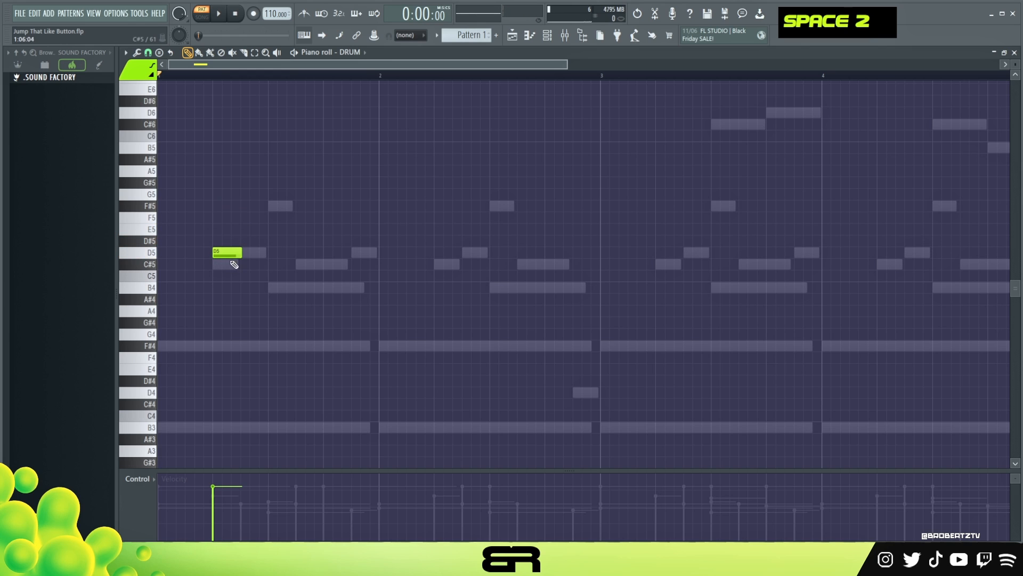
{"action": "left_click", "coordinate": [238, 251], "text": "ctrl"}
{"action": "left_click_drag", "start_coordinate": [240, 252], "coordinate": [219, 252]}
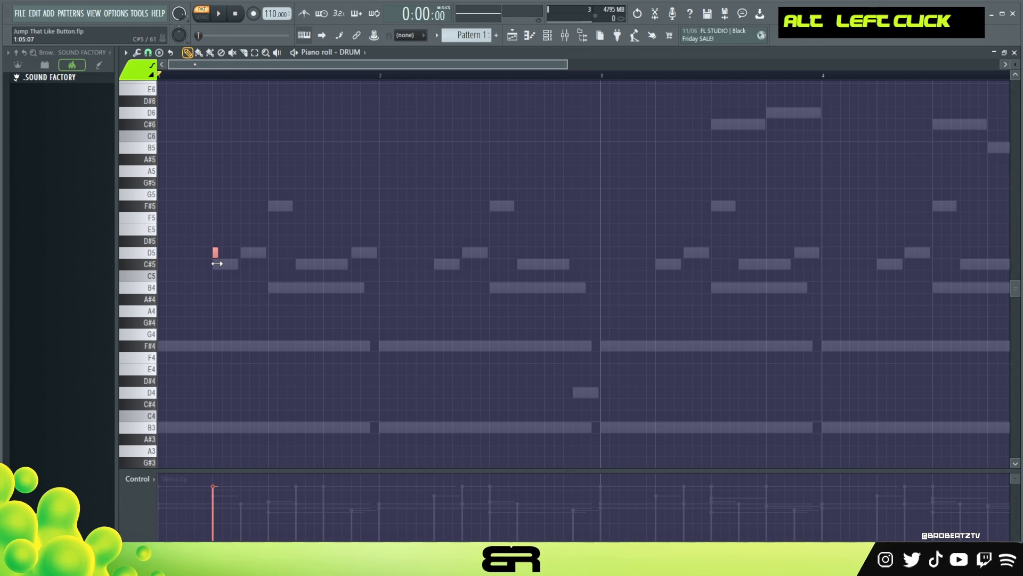
Place short D5, E5, D5 and F5 hits across beats 2 and 3 of bar 1, auditioning the pattern.
{"action": "key", "text": "space"}
{"action": "left_click", "coordinate": [243, 241]}
{"action": "key", "text": "space"}
{"action": "key", "text": "space"}
{"action": "left_click", "coordinate": [267, 253]}
{"action": "right_click", "coordinate": [268, 254]}
{"action": "key", "text": "space"}
{"action": "left_click_drag", "start_coordinate": [243, 242], "coordinate": [233, 230]}
{"action": "left_click", "coordinate": [253, 251]}
{"action": "key", "text": "space"}
{"action": "key", "text": "space"}
{"action": "key", "text": "space"}
{"action": "key", "text": "space"}
{"action": "key", "text": "space"}
{"action": "key", "text": "space"}
{"action": "key", "text": "ctrl+a"}
{"action": "scroll", "coordinate": [327, 248], "scroll_direction": "down", "scroll_amount": 10}
{"action": "left_click", "coordinate": [215, 253], "text": "ctrl"}
{"action": "left_click", "coordinate": [253, 252], "text": "ctrl"}
{"action": "scroll", "coordinate": [256, 238], "scroll_direction": "down", "scroll_amount": 2}
{"action": "key", "text": "space"}
{"action": "key", "text": "space"}
{"action": "scroll", "coordinate": [272, 235], "scroll_direction": "up", "scroll_amount": 2}
{"action": "key", "text": "space"}
{"action": "key", "text": "space"}
{"action": "key", "text": "space"}
{"action": "left_click_drag", "start_coordinate": [272, 186], "coordinate": [260, 252]}
{"action": "left_click", "coordinate": [271, 217], "text": "ctrl"}
{"action": "scroll", "coordinate": [271, 219], "scroll_direction": "up", "scroll_amount": 2}
{"action": "key", "text": "ctrl+a"}
{"action": "scroll", "coordinate": [293, 226], "scroll_direction": "up", "scroll_amount": 3}
{"action": "key", "text": "space"}
{"action": "key", "text": "space"}
{"action": "key", "text": "space"}
{"action": "key", "text": "space"}
{"action": "key", "text": "space"}
{"action": "key", "text": "space"}
{"action": "key", "text": "space"}
Add a fast run of short C#5 hits from beat 3 to beat 4 of bar 1.
{"action": "left_click", "coordinate": [137, 69]}
{"action": "left_click", "coordinate": [133, 117]}
{"action": "left_click", "coordinate": [291, 286]}
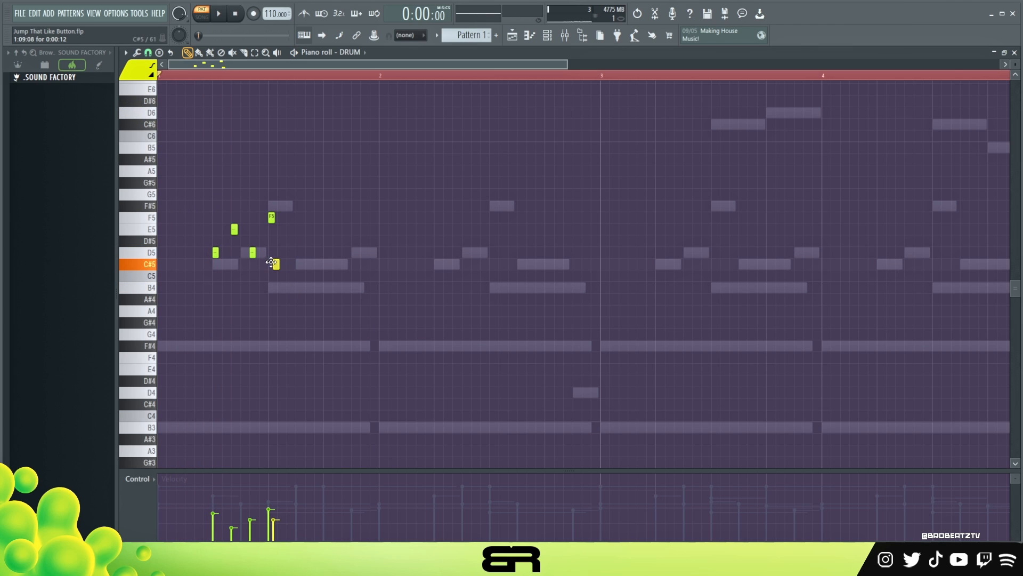
{"action": "left_click_drag", "start_coordinate": [272, 262], "coordinate": [268, 263]}
{"action": "left_click_drag", "start_coordinate": [274, 264], "coordinate": [272, 264], "text": "alt"}
{"action": "left_click", "coordinate": [279, 265]}
{"action": "left_click", "coordinate": [288, 265]}
{"action": "left_click", "coordinate": [296, 264]}
{"action": "left_click", "coordinate": [324, 265]}
{"action": "mouse_move", "coordinate": [338, 251]}
{"action": "left_mouse_down", "text": "ctrl"}
{"action": "mouse_move", "coordinate": [267, 283]}
{"action": "mouse_move", "coordinate": [334, 268]}
{"action": "left_mouse_up", "text": "ctrl"}
{"action": "right_click", "coordinate": [381, 266]}
{"action": "right_click", "coordinate": [391, 266]}
{"action": "key", "text": "space"}
Select the hit run and transpose it down one semitone to C5.
{"action": "left_click_drag", "start_coordinate": [394, 260], "coordinate": [269, 286], "text": "ctrl"}
{"action": "right_click", "coordinate": [326, 265]}
{"action": "key", "text": "space"}
{"action": "key", "text": "space"}
{"action": "key", "text": "shift+Down"}
Draw a rising velocity ramp across the C5 hit run.
{"action": "key", "text": "space"}
{"action": "left_click_drag", "start_coordinate": [270, 276], "coordinate": [275, 277], "text": "shift"}
{"action": "left_click_drag", "start_coordinate": [333, 261], "coordinate": [265, 425], "text": "ctrl"}
{"action": "key", "text": "space"}
{"action": "mouse_move", "coordinate": [269, 540]}
{"action": "left_mouse_down"}
{"action": "mouse_move", "coordinate": [326, 503]}
{"action": "mouse_move", "coordinate": [327, 532]}
{"action": "mouse_move", "coordinate": [312, 528]}
{"action": "left_mouse_up"}
{"action": "key", "text": "space"}
{"action": "key", "text": "space"}
Play back the drum pattern to review the note velocities.
{"action": "key", "text": "space"}
{"action": "key", "text": "space"}
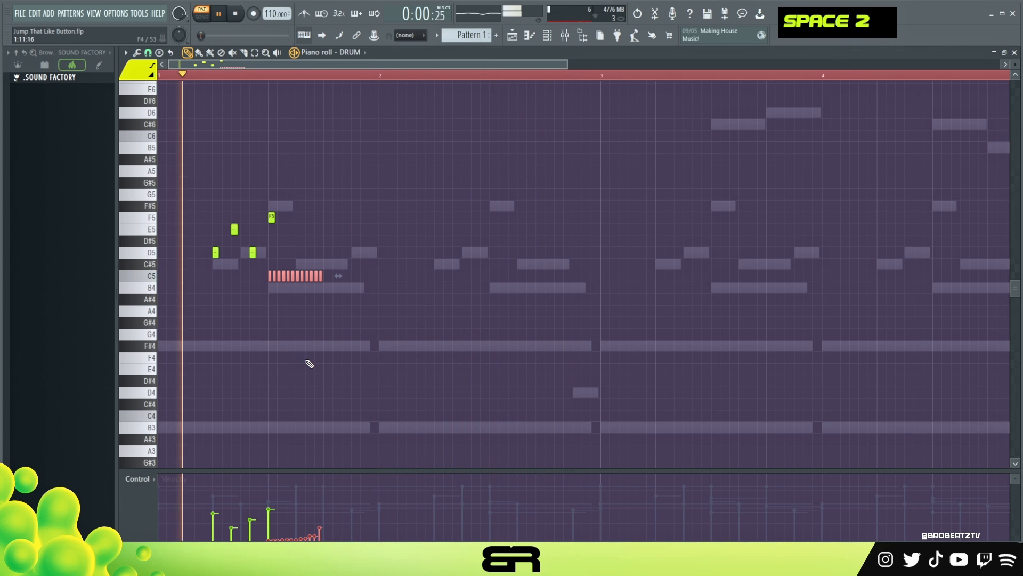
{"action": "key", "text": "space"}
{"action": "left_click_drag", "start_coordinate": [326, 471], "coordinate": [327, 314]}
{"action": "key", "text": "space"}
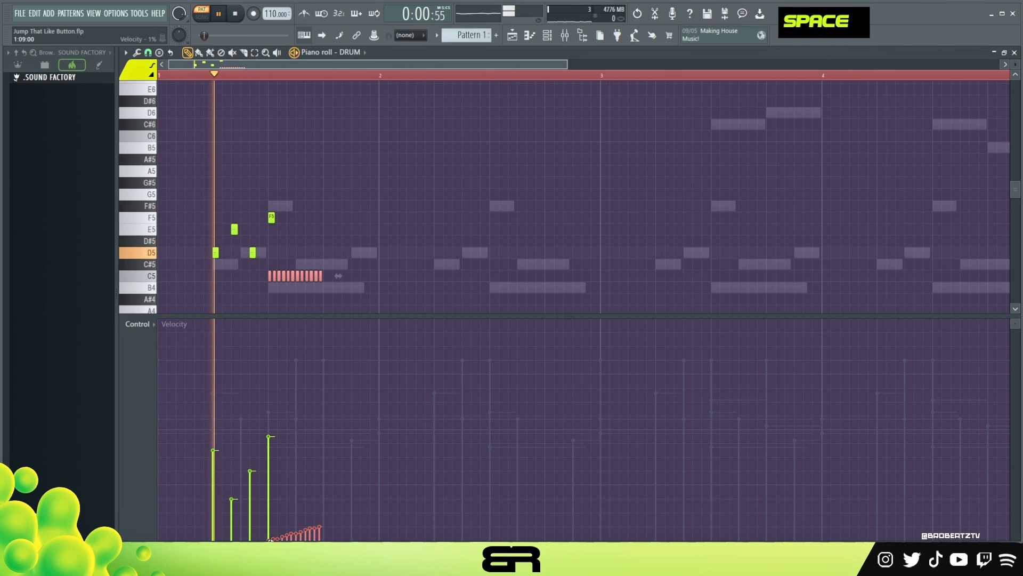
Resize the velocity lane and replay the drum pattern.
{"action": "key", "text": "space"}
{"action": "key", "text": "space"}
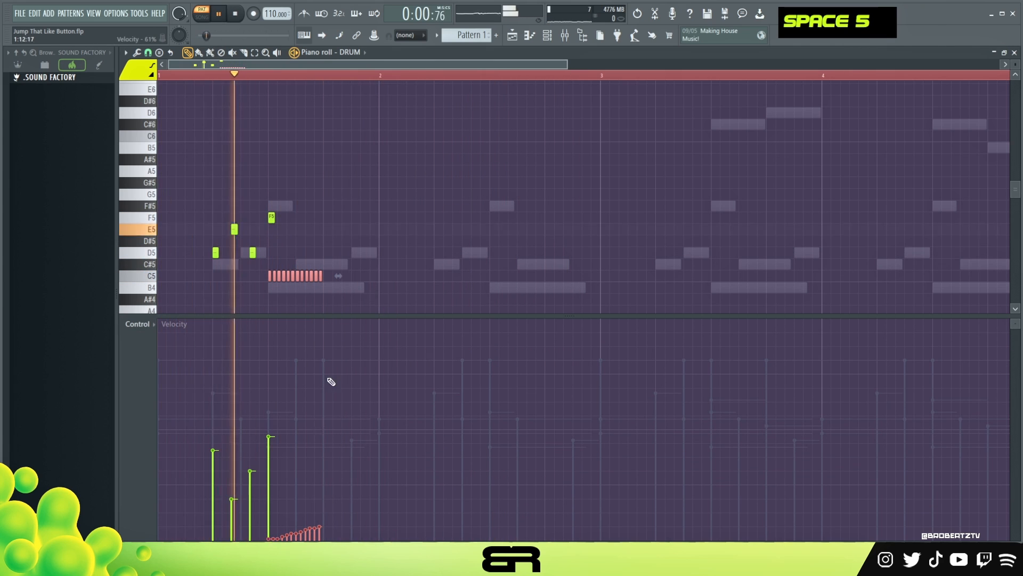
{"action": "left_click_drag", "start_coordinate": [349, 315], "coordinate": [372, 433]}
{"action": "right_click", "coordinate": [373, 337]}
{"action": "key", "text": "space"}
{"action": "right_click", "coordinate": [317, 530]}
{"action": "key", "text": "space"}
Add single high hits on D6 at beat 2 and C6 at beat 4 of bar 1.
{"action": "key", "text": "space"}
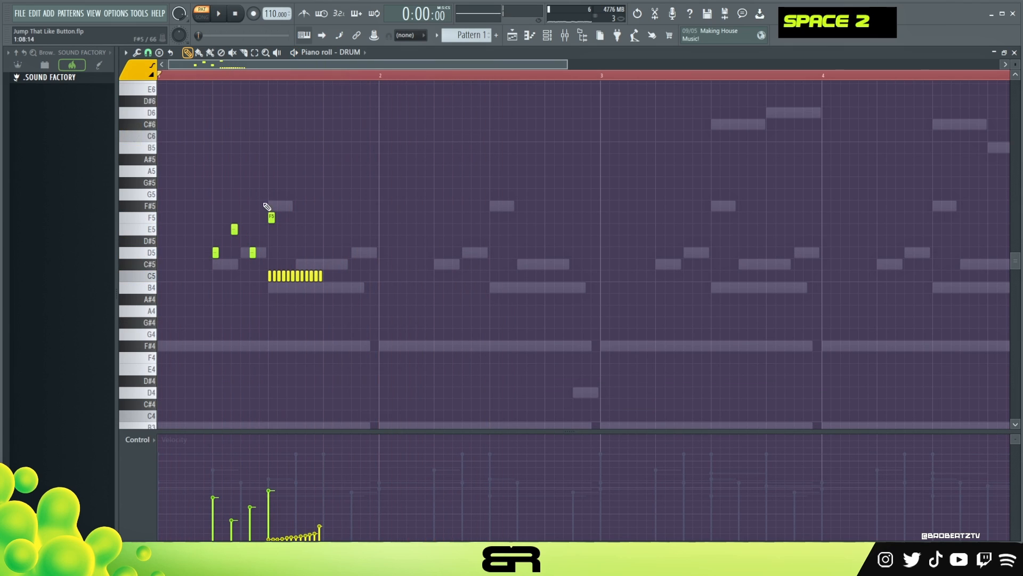
{"action": "scroll", "coordinate": [267, 207], "scroll_direction": "up", "scroll_amount": 1}
{"action": "double_click", "coordinate": [214, 147]}
{"action": "key", "text": "space"}
{"action": "key", "text": "space"}
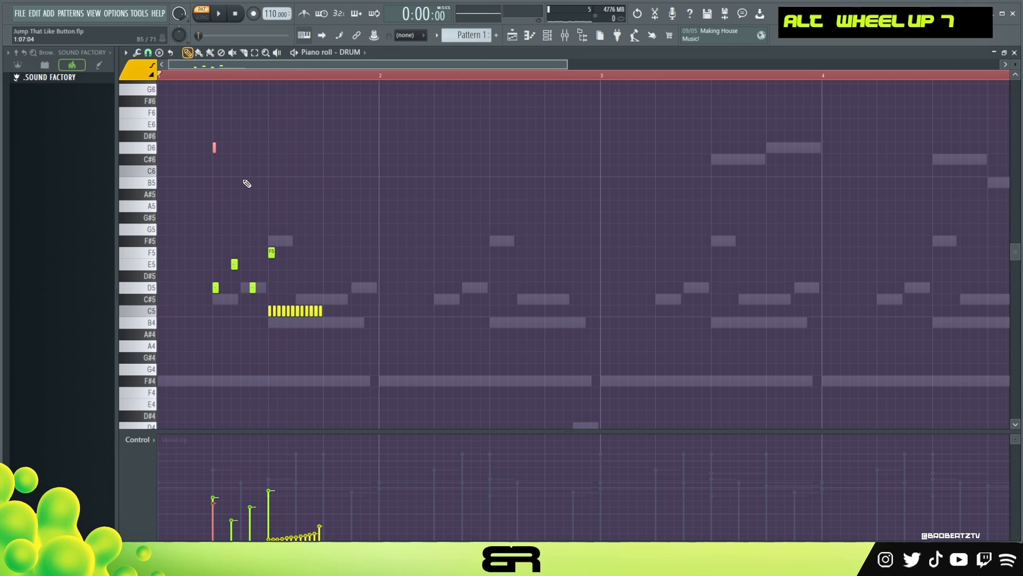
Add a short rising fill of C6, D6, E6 and F6 hits and move it to the start of bar 2.
{"action": "key", "text": "space"}
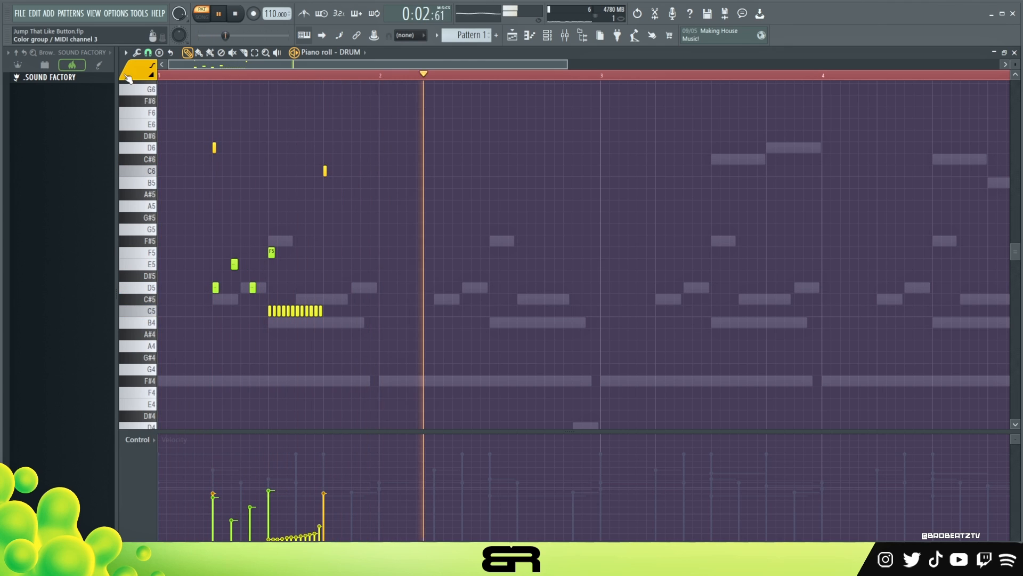
{"action": "key", "text": "space"}
{"action": "key", "text": "space"}
{"action": "key", "text": "space"}
{"action": "left_click", "coordinate": [471, 172]}
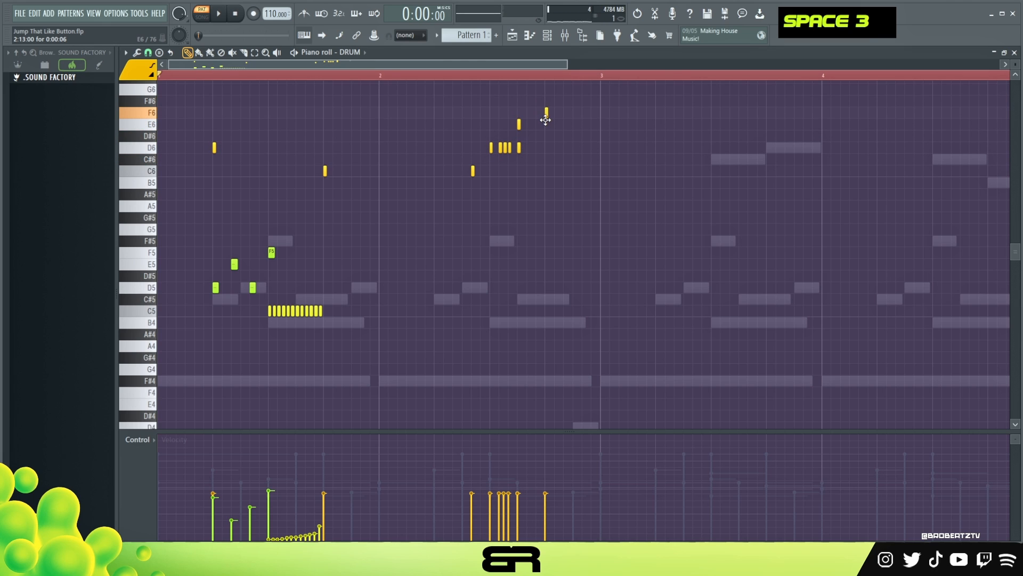
{"action": "left_click_drag", "start_coordinate": [549, 106], "coordinate": [417, 170]}
{"action": "key", "text": "space"}
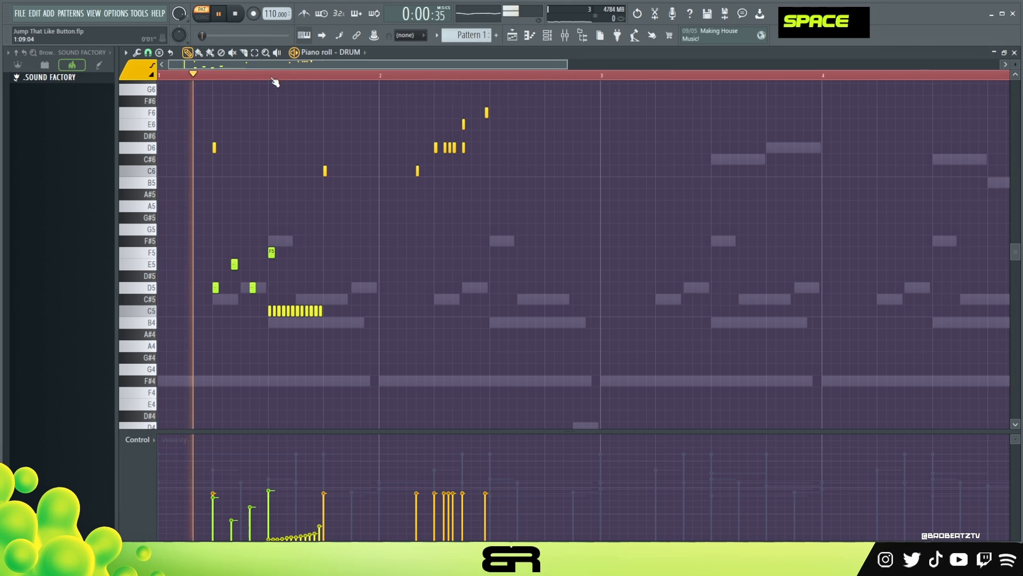
{"action": "key", "text": "space"}
{"action": "key", "text": "space"}
Redraw the F6 hit of the fill on beat 3 of bar 2.
{"action": "right_click", "coordinate": [486, 112]}
{"action": "left_click", "coordinate": [491, 113]}
{"action": "key", "text": "space"}
{"action": "key", "text": "space"}
{"action": "left_click_drag", "start_coordinate": [442, 142], "coordinate": [469, 159]}
{"action": "scroll", "coordinate": [471, 162], "scroll_direction": "down", "scroll_amount": 3}
{"action": "right_click", "coordinate": [484, 172]}
{"action": "key", "text": "space"}
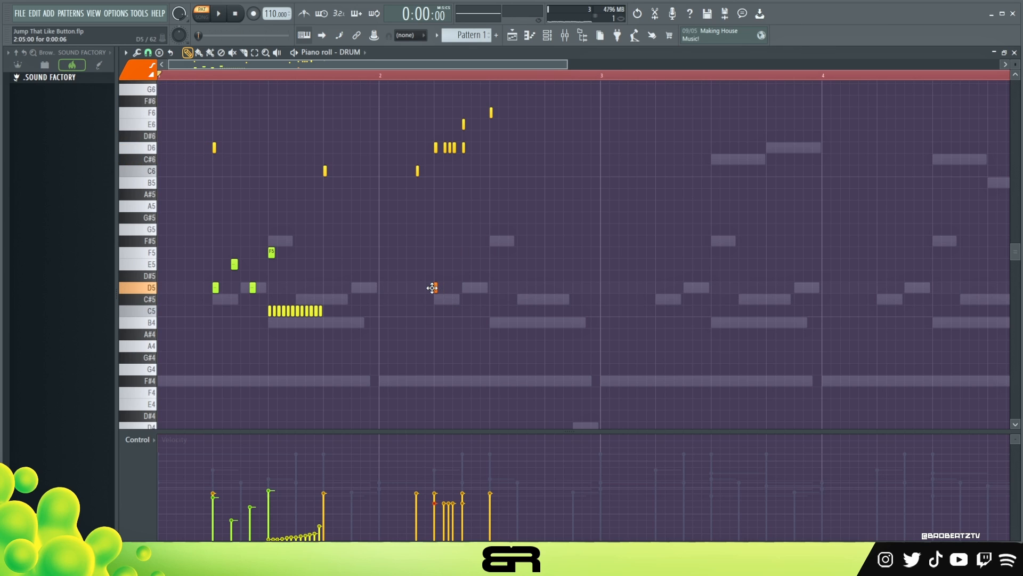
Add D5 hits on beats 2 and 3 of bar 2 under the fill.
{"action": "left_click", "coordinate": [490, 288]}
{"action": "scroll", "coordinate": [436, 288], "scroll_direction": "down", "scroll_amount": 1}
{"action": "left_click_drag", "start_coordinate": [480, 278], "coordinate": [512, 299]}
{"action": "scroll", "coordinate": [536, 302], "scroll_direction": "up", "scroll_amount": 1}
{"action": "left_click_drag", "start_coordinate": [480, 104], "coordinate": [509, 123]}
{"action": "scroll", "coordinate": [533, 144], "scroll_direction": "up", "scroll_amount": 1}
{"action": "key", "text": "space"}
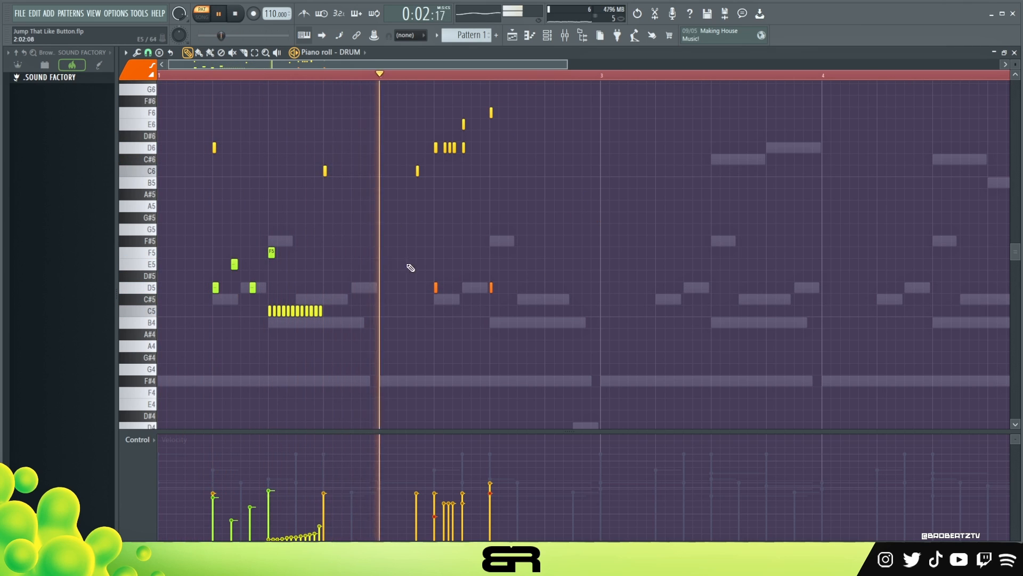
Play the drum pattern to review the new fill and clear the time selection.
{"action": "left_click", "coordinate": [498, 287], "text": "ctrl"}
{"action": "scroll", "coordinate": [506, 322], "scroll_direction": "up", "scroll_amount": 3}
{"action": "key", "text": "space"}
{"action": "key", "text": "space"}
{"action": "scroll", "coordinate": [487, 290], "scroll_direction": "up", "scroll_amount": 3}
{"action": "right_click", "coordinate": [450, 313]}
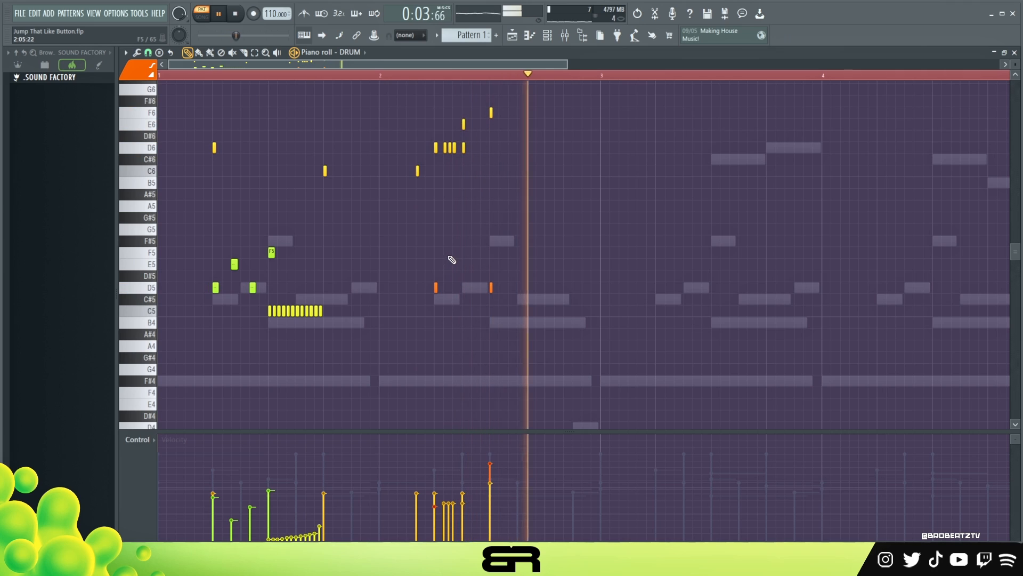
{"action": "key", "text": "space"}
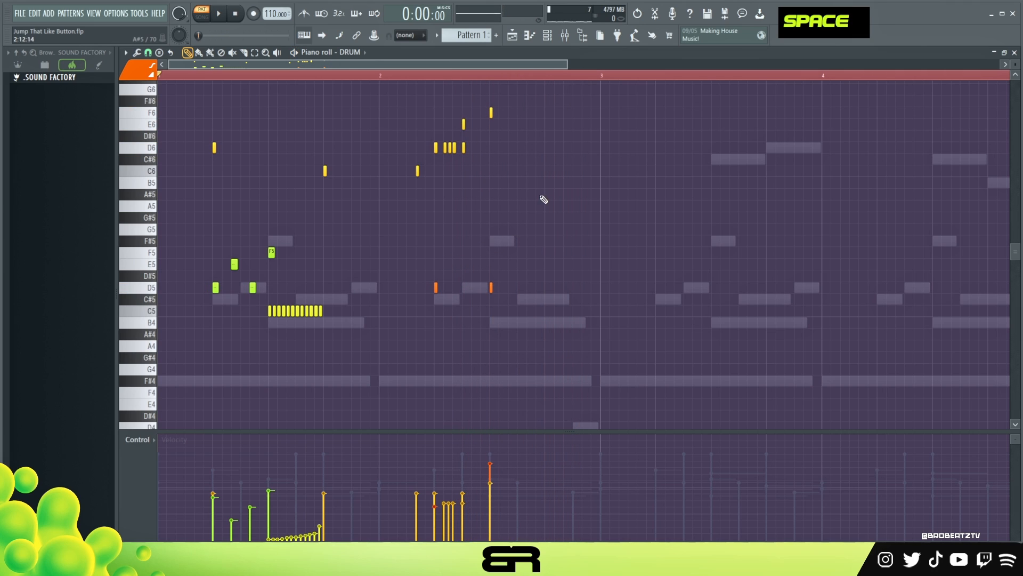
{"action": "double_click", "coordinate": [450, 71]}
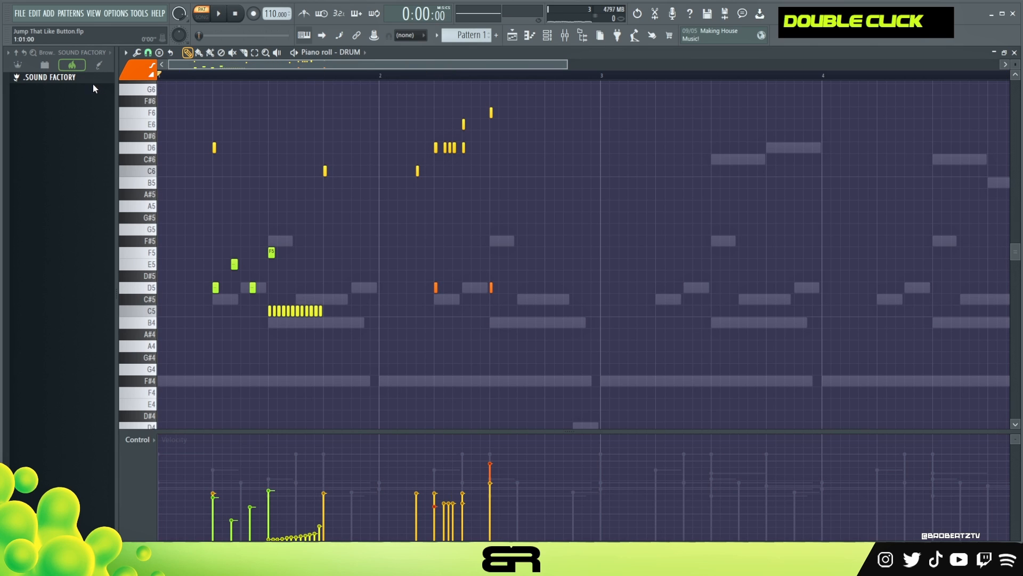
Open the GUITAR/UKE SINE Player and set Nylon String Guitar and Ukulele to the Single notes longs articulation.
{"action": "scroll", "coordinate": [391, 238], "scroll_direction": "up", "scroll_amount": 2}
{"action": "scroll", "coordinate": [399, 252], "scroll_direction": "down", "scroll_amount": 1}
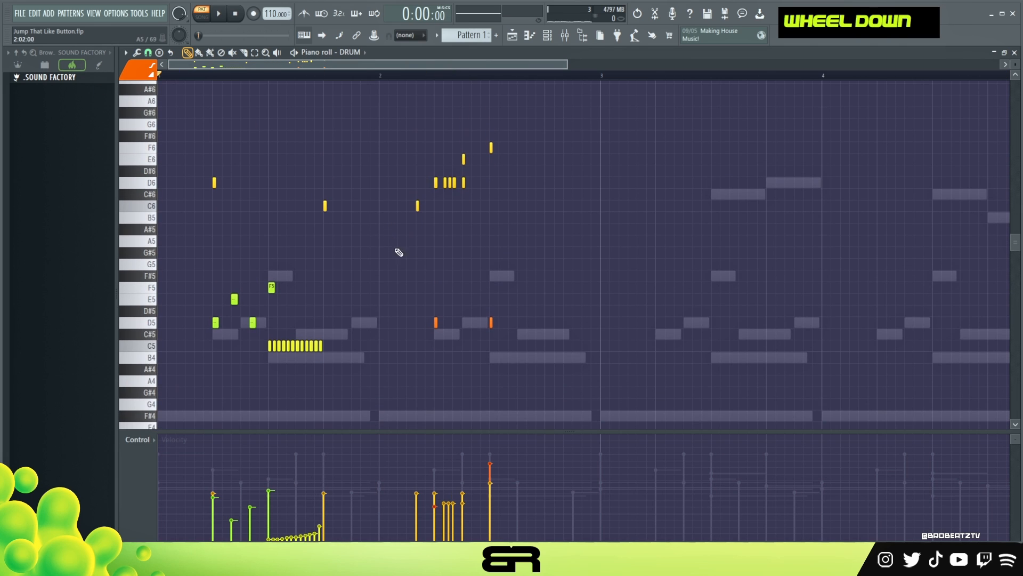
{"action": "right_click", "coordinate": [533, 240], "text": "ctrl"}
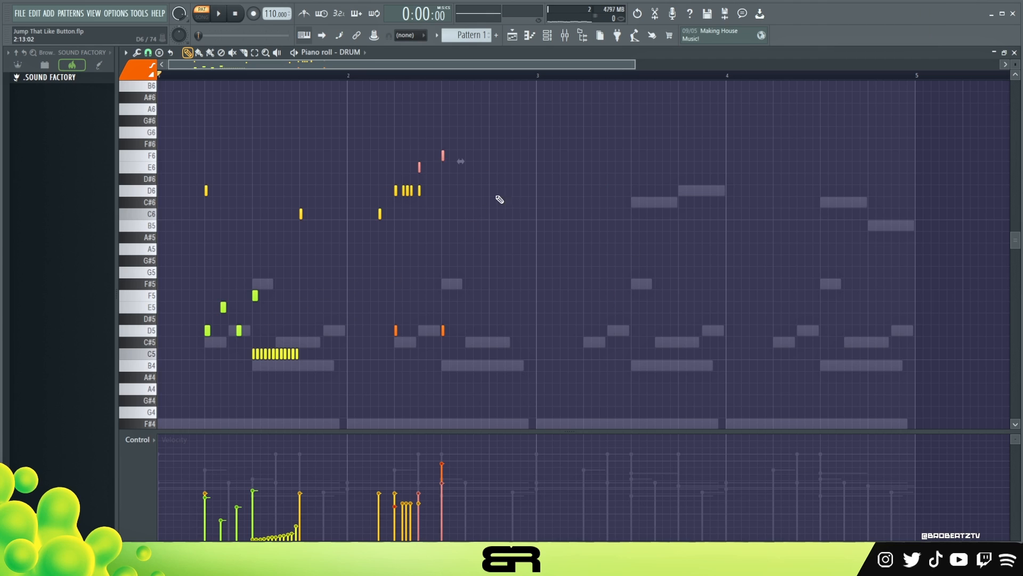
{"action": "right_click", "coordinate": [460, 298]}
{"action": "left_click_drag", "start_coordinate": [489, 381], "coordinate": [177, 134]}
{"action": "left_click", "coordinate": [265, 228], "text": "ctrl"}
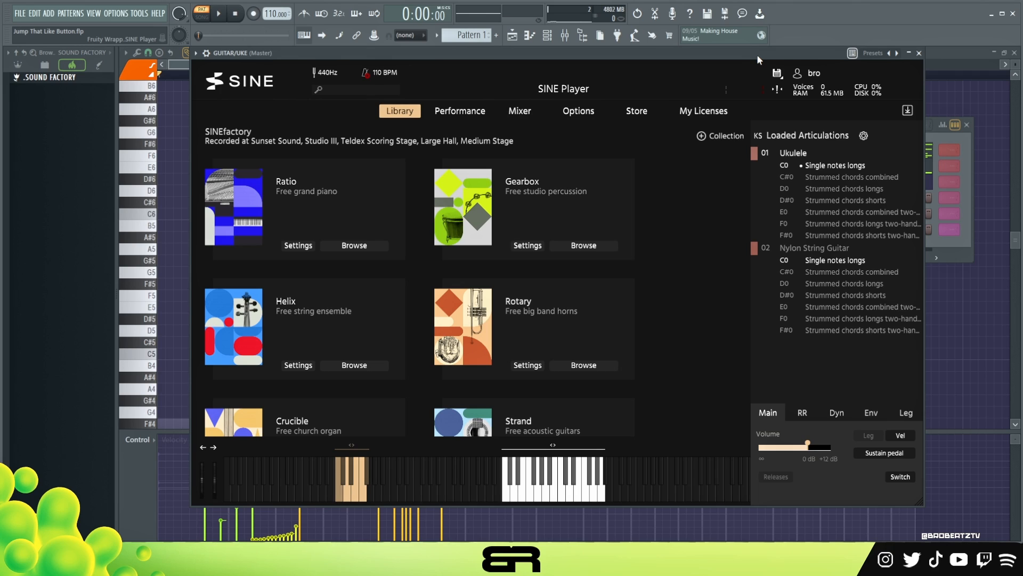
{"action": "double_click", "coordinate": [841, 297]}
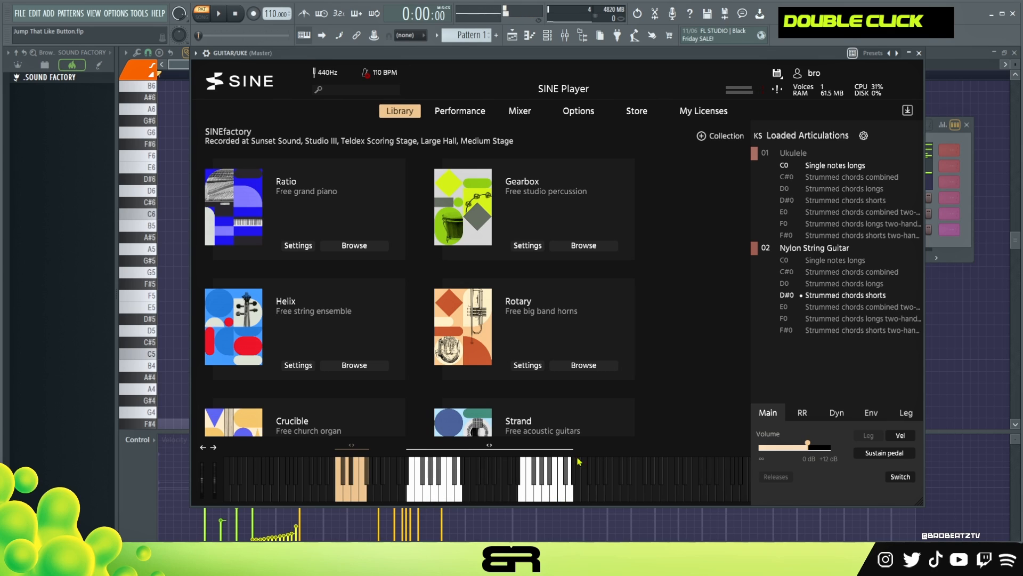
{"action": "double_click", "coordinate": [829, 260]}
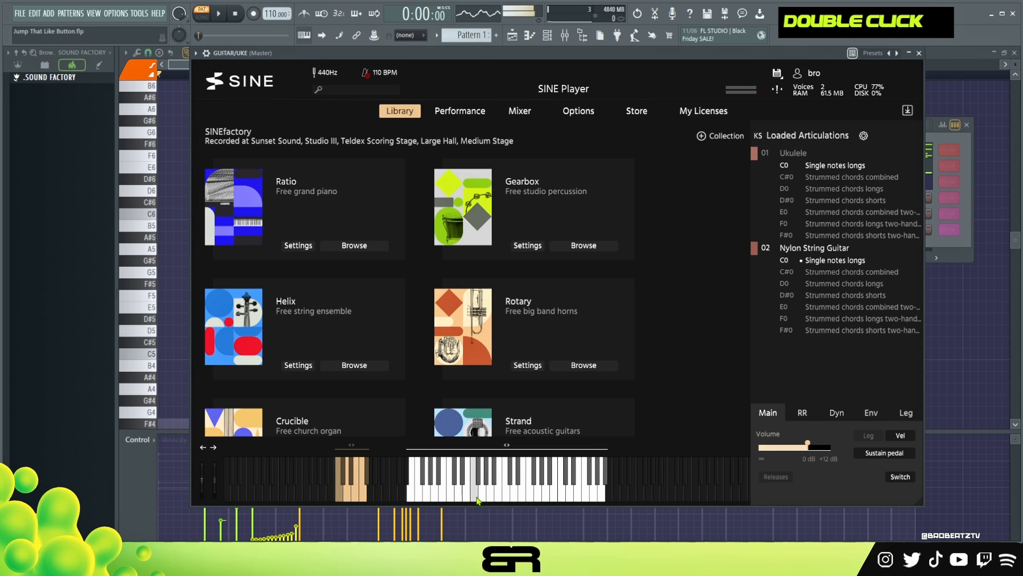
{"action": "double_click", "coordinate": [826, 167]}
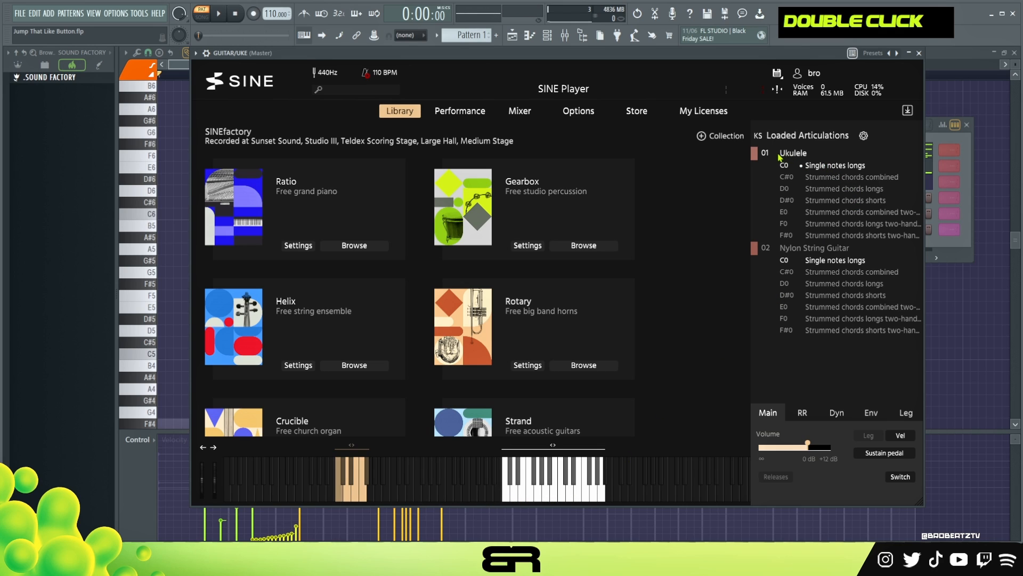
{"action": "left_click", "coordinate": [919, 53]}
Switch the piano roll to GUITAR/UKE and draw an F#5 note about five beats long from the start of bar 1.
{"action": "right_click", "coordinate": [330, 205]}
{"action": "left_click", "coordinate": [391, 199]}
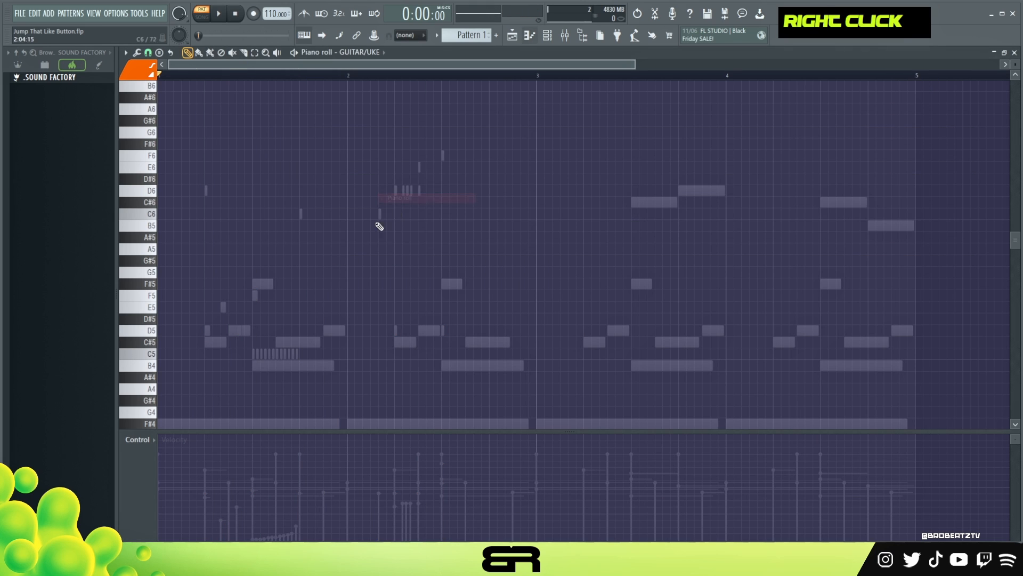
{"action": "scroll", "coordinate": [293, 305], "scroll_direction": "down", "scroll_amount": 5}
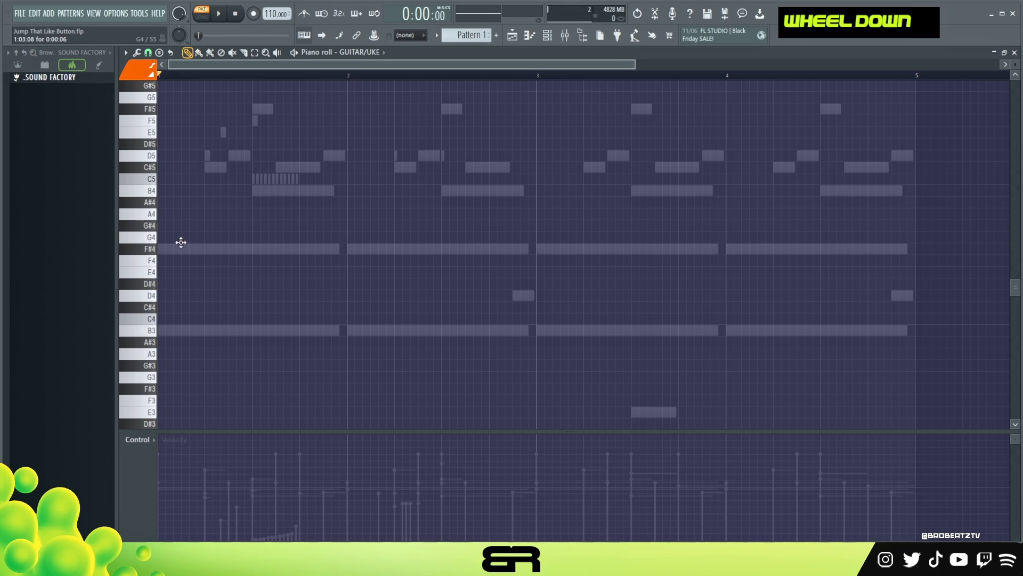
{"action": "left_click", "coordinate": [123, 244]}
{"action": "double_click", "coordinate": [134, 97]}
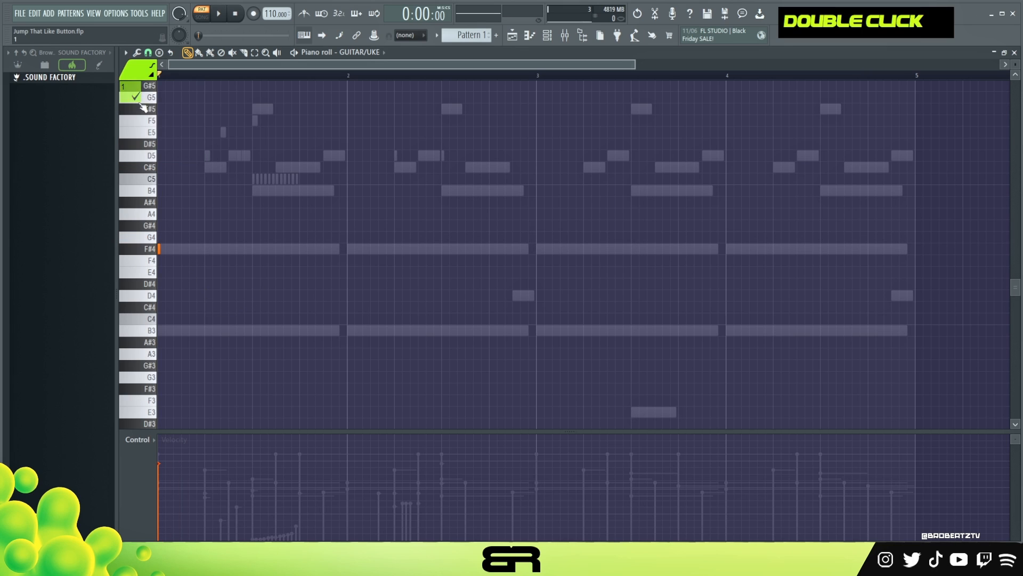
{"action": "left_click", "coordinate": [164, 251], "text": "alt"}
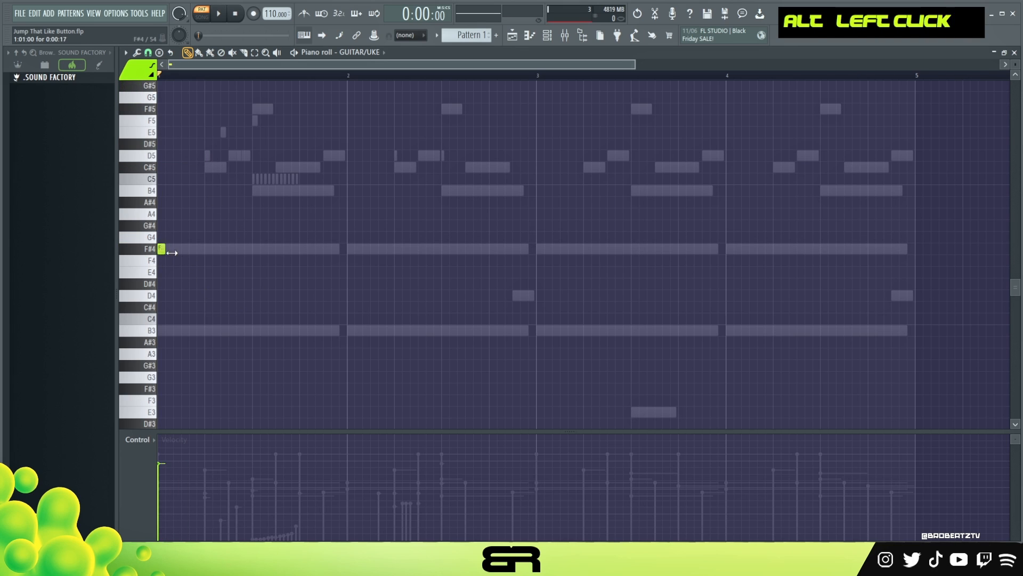
{"action": "left_click_drag", "start_coordinate": [392, 276], "coordinate": [404, 274]}
{"action": "left_click", "coordinate": [315, 250], "text": "ctrl"}
{"action": "key", "text": "ctrl+Up"}
Add equally long E5, D5 and C#5 notes staggered from beat 3 of bar 1.
{"action": "scroll", "coordinate": [283, 294], "scroll_direction": "up", "scroll_amount": 4}
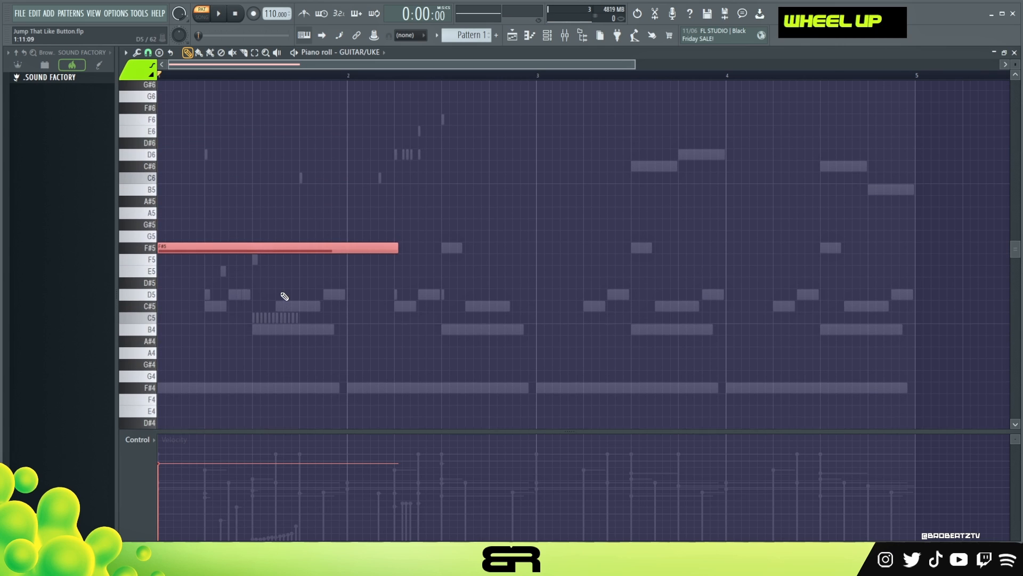
{"action": "key", "text": "space"}
{"action": "key", "text": "space"}
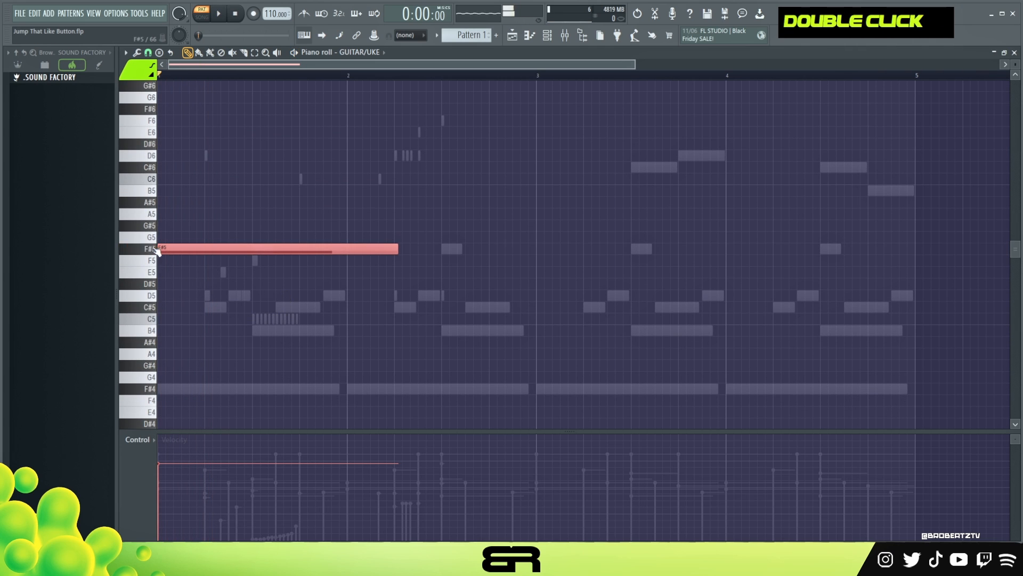
{"action": "key", "text": "space"}
{"action": "key", "text": "space"}
{"action": "left_click", "coordinate": [253, 272]}
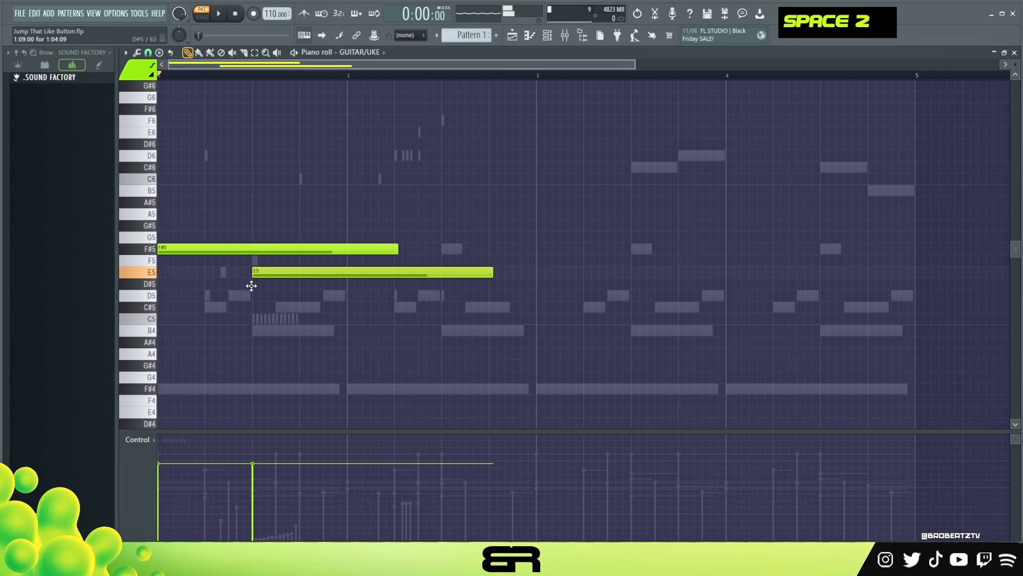
{"action": "mouse_move", "coordinate": [274, 292]}
{"action": "left_mouse_down"}
{"action": "mouse_move", "coordinate": [274, 284]}
{"action": "mouse_move", "coordinate": [274, 300]}
{"action": "left_mouse_up"}
{"action": "left_click", "coordinate": [287, 308]}
{"action": "key", "text": "space"}
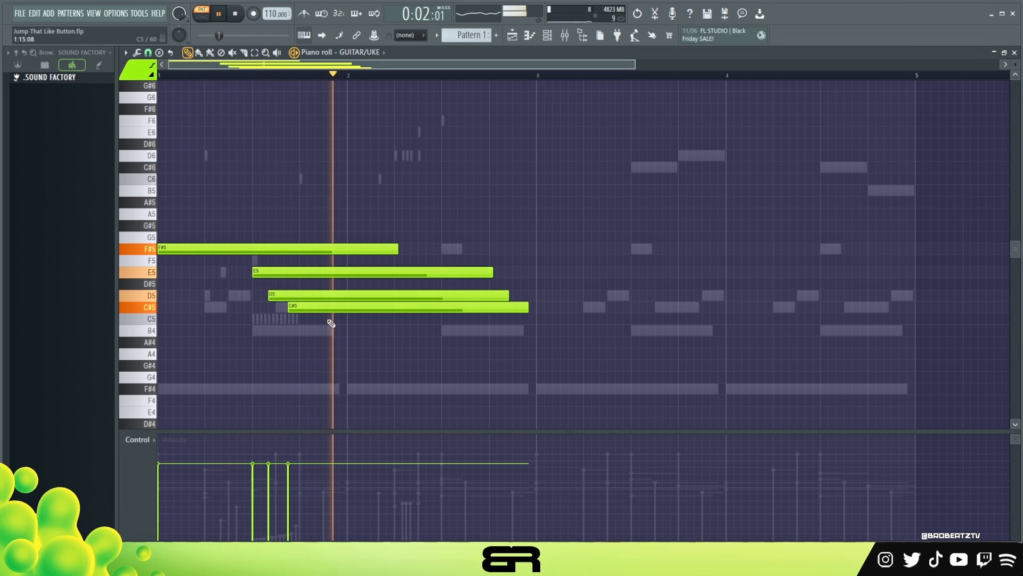
Play back the guitar chord to review it.
{"action": "key", "text": "ctrl+a"}
{"action": "scroll", "coordinate": [469, 329], "scroll_direction": "down", "scroll_amount": 6, "text": "alt"}
{"action": "key", "text": "space"}
{"action": "key", "text": "space"}
{"action": "scroll", "coordinate": [418, 324], "scroll_direction": "up", "scroll_amount": 2, "text": "alt"}
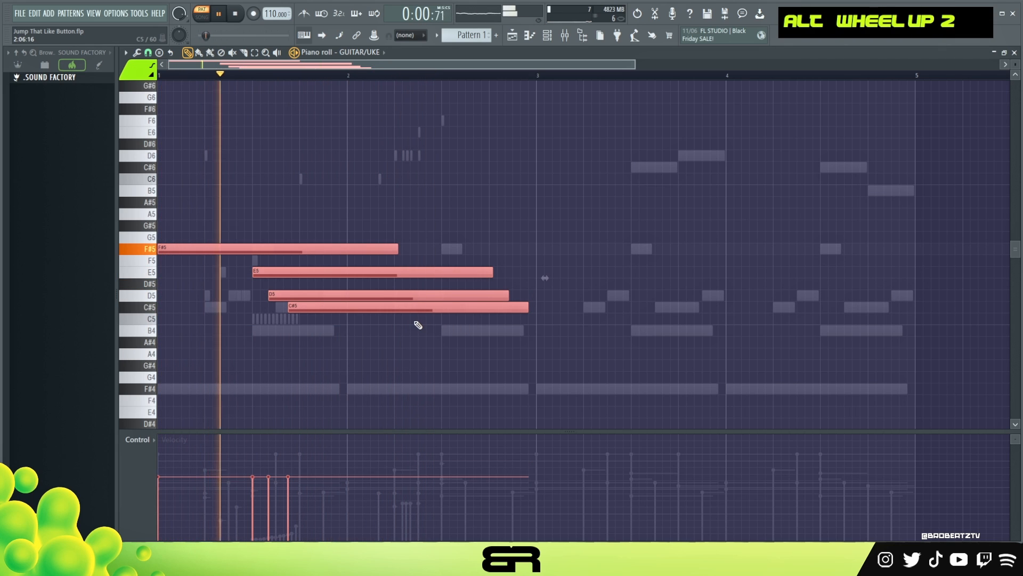
{"action": "scroll", "coordinate": [418, 325], "scroll_direction": "up", "scroll_amount": 2, "text": "alt"}
{"action": "key", "text": "space"}
{"action": "key", "text": "space"}
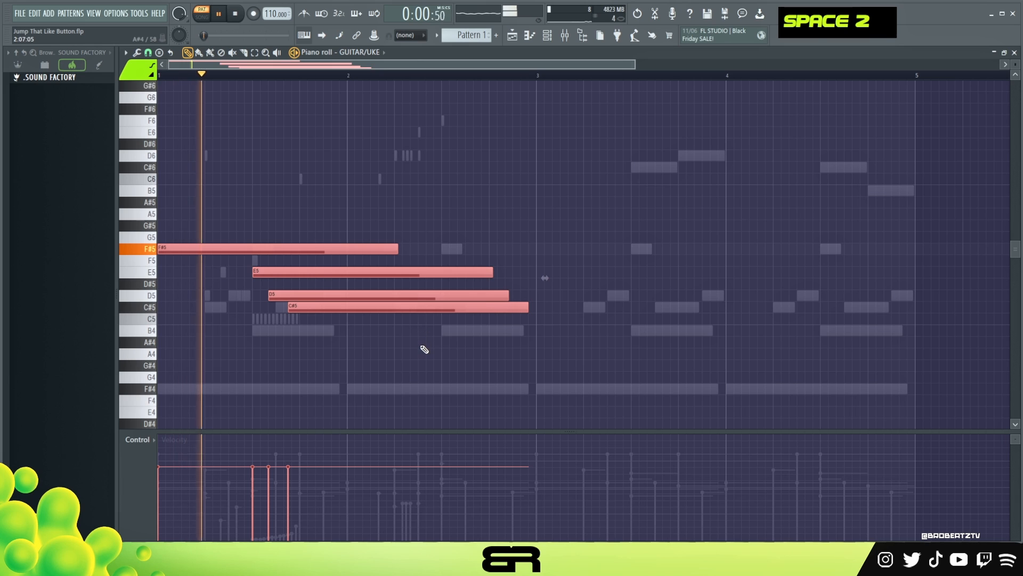
{"action": "scroll", "coordinate": [424, 348], "scroll_direction": "down", "scroll_amount": 1}
{"action": "right_click", "coordinate": [423, 349]}
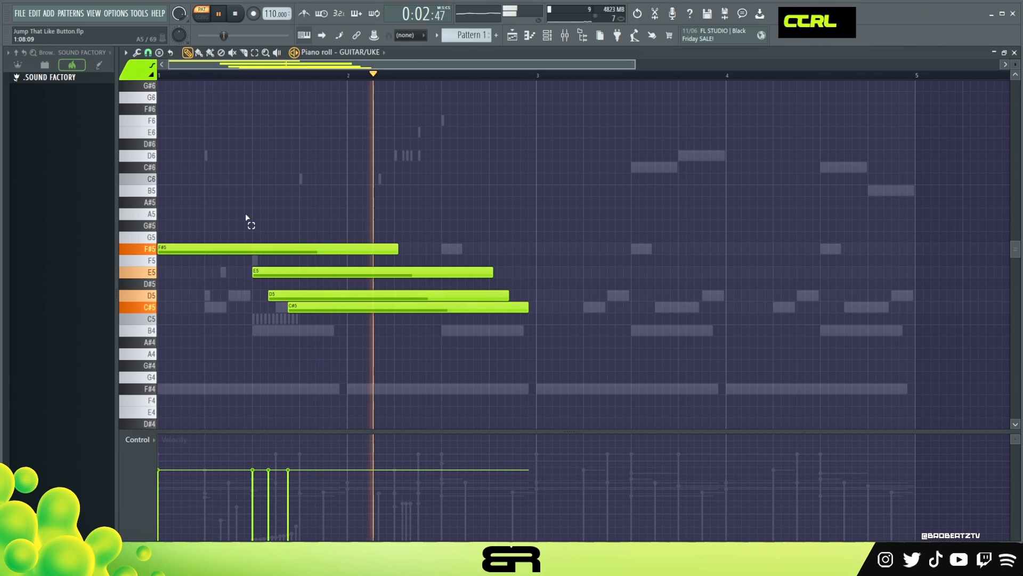
Duplicate the four-note chord to bar 3 and transpose the copy up one octave.
{"action": "left_click_drag", "start_coordinate": [245, 213], "coordinate": [325, 317], "text": "ctrl"}
{"action": "key", "text": "space"}
{"action": "left_click_drag", "start_coordinate": [193, 249], "coordinate": [566, 271], "text": "shift"}
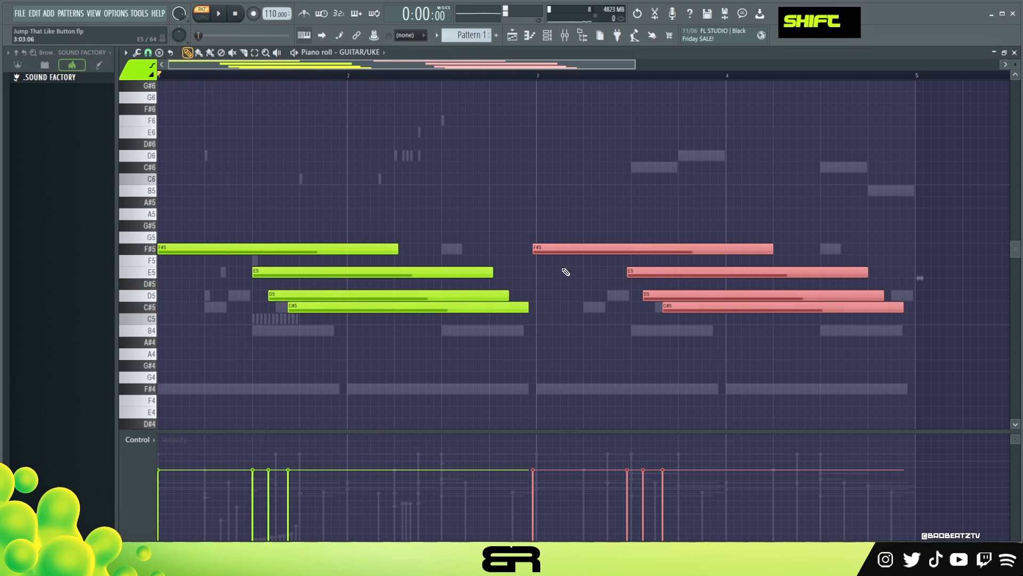
{"action": "key", "text": "ctrl+Up"}
Add an A5 note from bar 4 and trim its end to bar 5.
{"action": "scroll", "coordinate": [746, 302], "scroll_direction": "up", "scroll_amount": 1}
{"action": "right_click", "coordinate": [738, 304]}
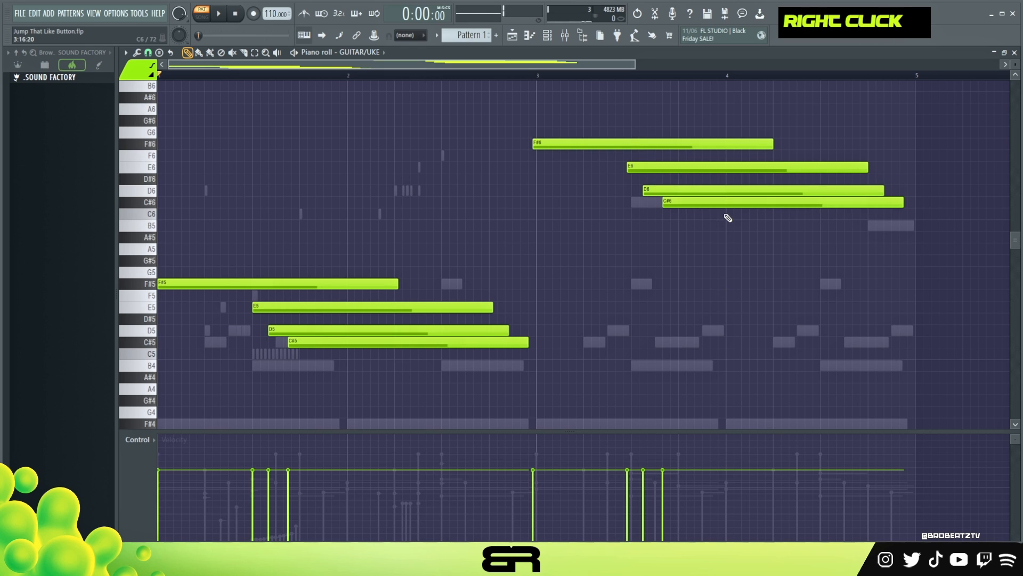
{"action": "double_click", "coordinate": [716, 250]}
{"action": "key", "text": "space"}
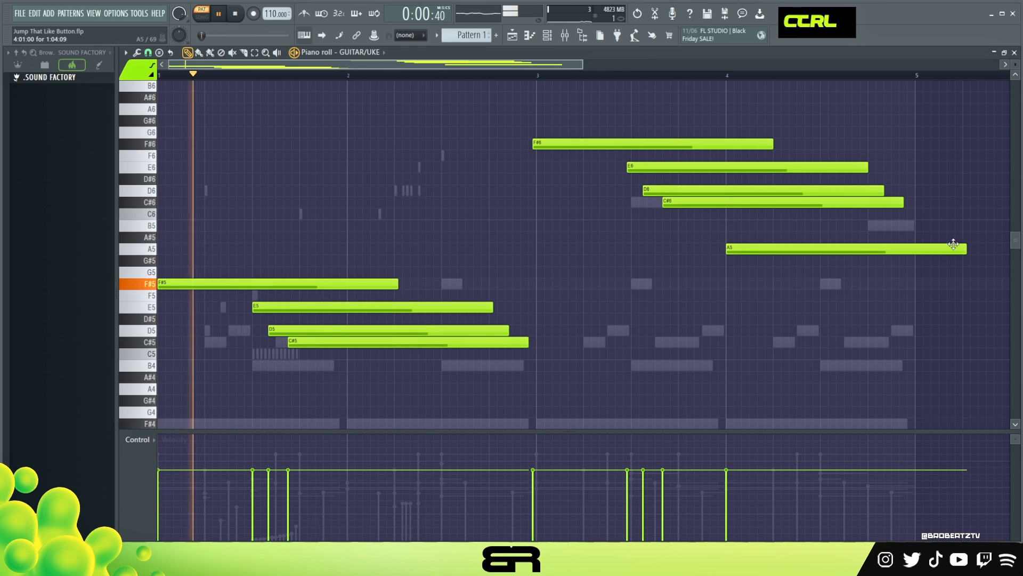
{"action": "left_click_drag", "start_coordinate": [965, 249], "coordinate": [921, 249], "text": "alt"}
Select the copied chord in bar 3 and align it to the start of bar 3.
{"action": "key", "text": "ctrl+a"}
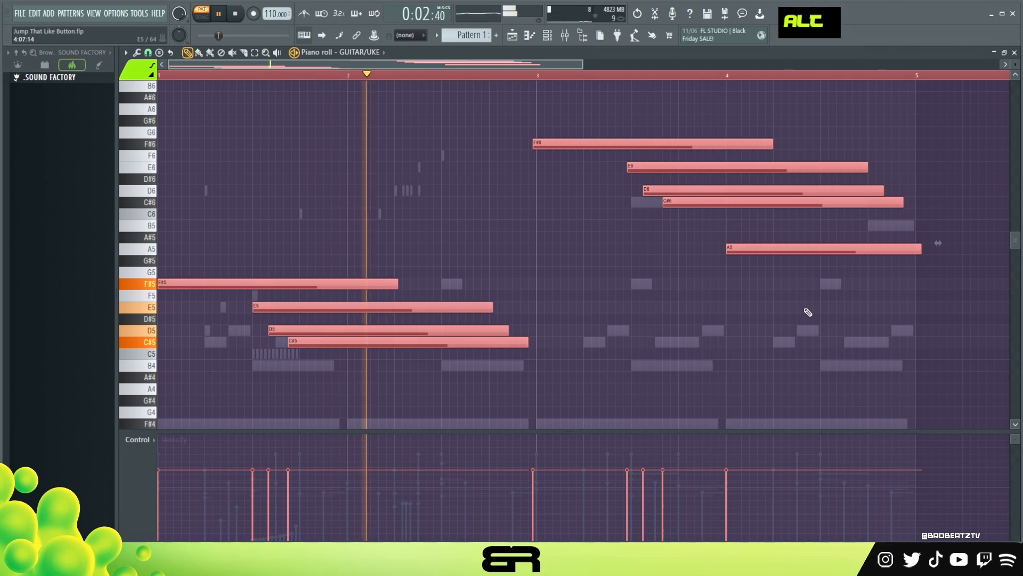
{"action": "scroll", "coordinate": [804, 311], "scroll_direction": "up", "scroll_amount": 1, "text": "alt"}
{"action": "right_click", "coordinate": [777, 321]}
{"action": "left_click_drag", "start_coordinate": [548, 133], "coordinate": [725, 203], "text": "ctrl"}
{"action": "key", "text": "space"}
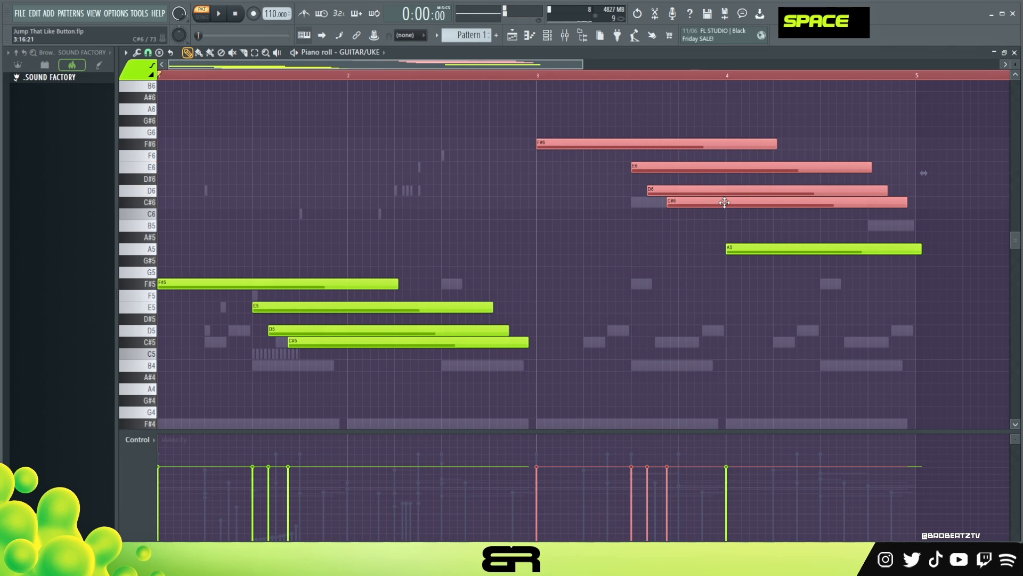
{"action": "key", "text": "space"}
Adjust the velocity of the D6 and C#6 notes in bar 3.
{"action": "left_click_drag", "start_coordinate": [673, 178], "coordinate": [610, 128], "text": "alt"}
{"action": "right_click", "coordinate": [784, 251]}
{"action": "scroll", "coordinate": [630, 187], "scroll_direction": "down", "scroll_amount": 1, "text": "alt"}
{"action": "left_click_drag", "start_coordinate": [647, 171], "coordinate": [679, 209], "text": "ctrl"}
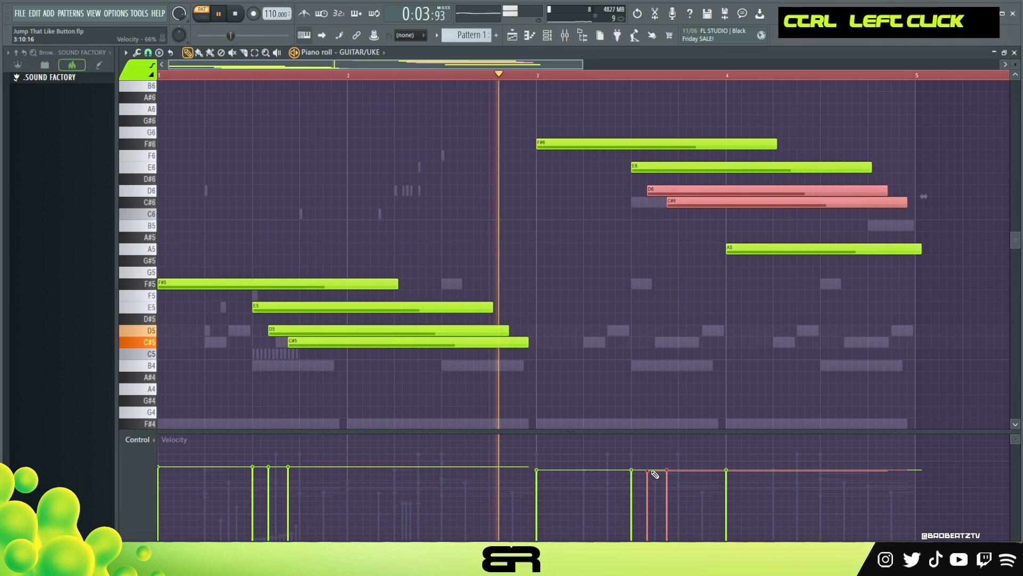
{"action": "left_click_drag", "start_coordinate": [655, 474], "coordinate": [673, 477]}
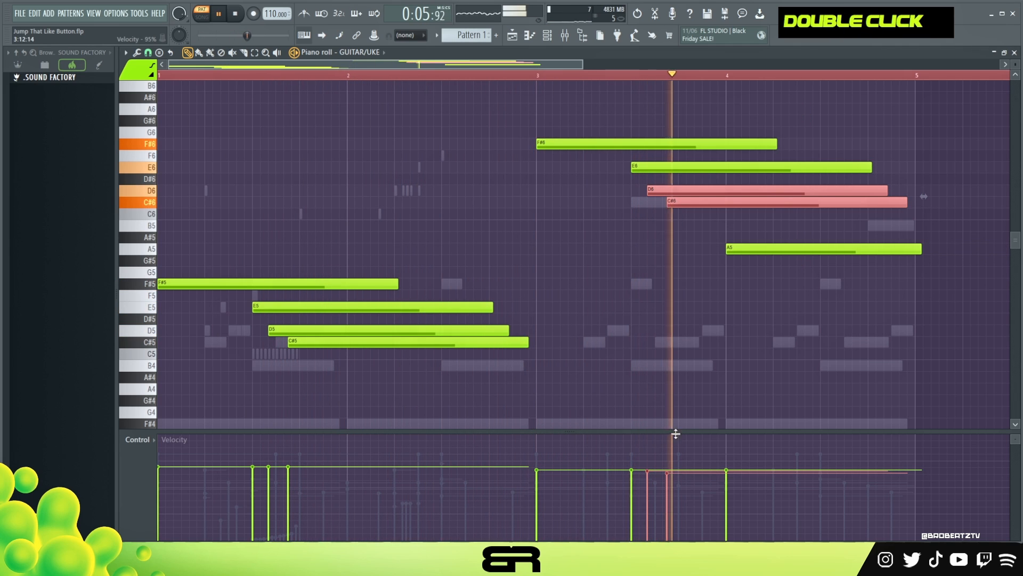
{"action": "right_click", "coordinate": [691, 407]}
Shift the C#6 note in bar 3 slightly earlier and replay the pattern.
{"action": "key", "text": "space"}
{"action": "left_click_drag", "start_coordinate": [677, 201], "coordinate": [673, 202]}
{"action": "key", "text": "space"}
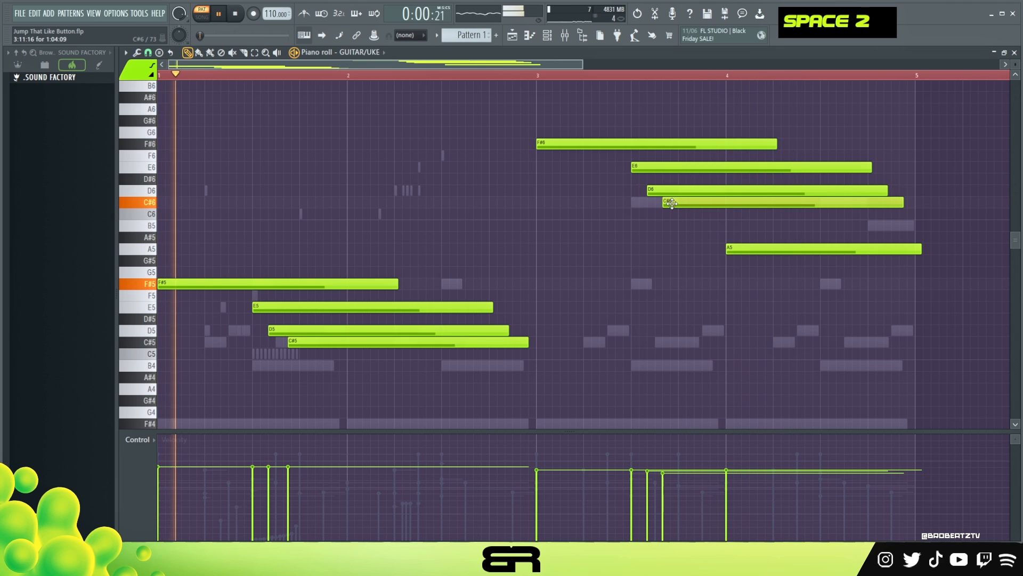
Play back from bar 3 and trim the end of the A5 note slightly before bar 5.
{"action": "left_click", "coordinate": [572, 75]}
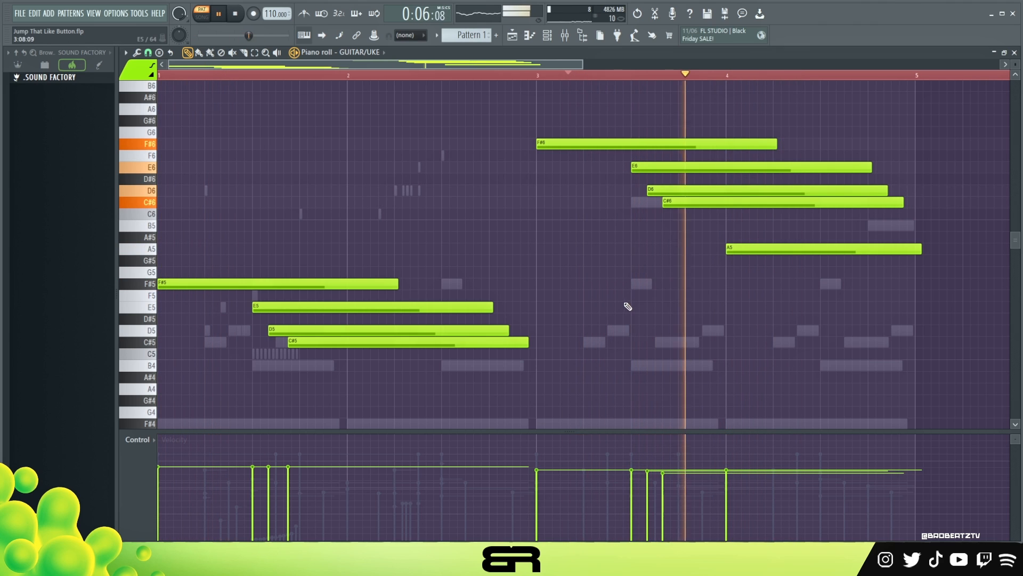
{"action": "scroll", "coordinate": [407, 344], "scroll_direction": "up", "scroll_amount": 1}
{"action": "right_click", "coordinate": [580, 380]}
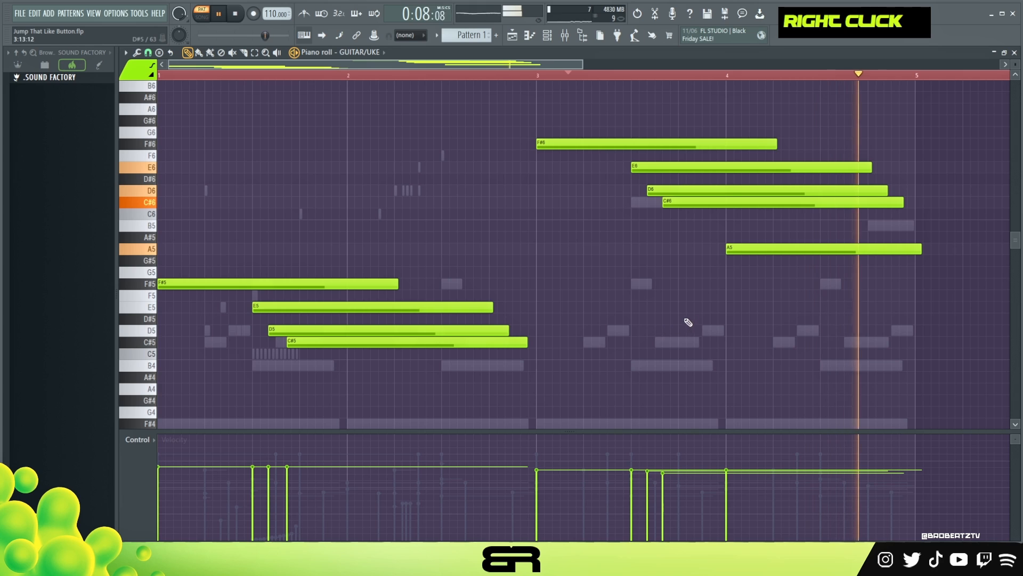
{"action": "key", "text": "space"}
{"action": "left_click_drag", "start_coordinate": [917, 248], "coordinate": [912, 248]}
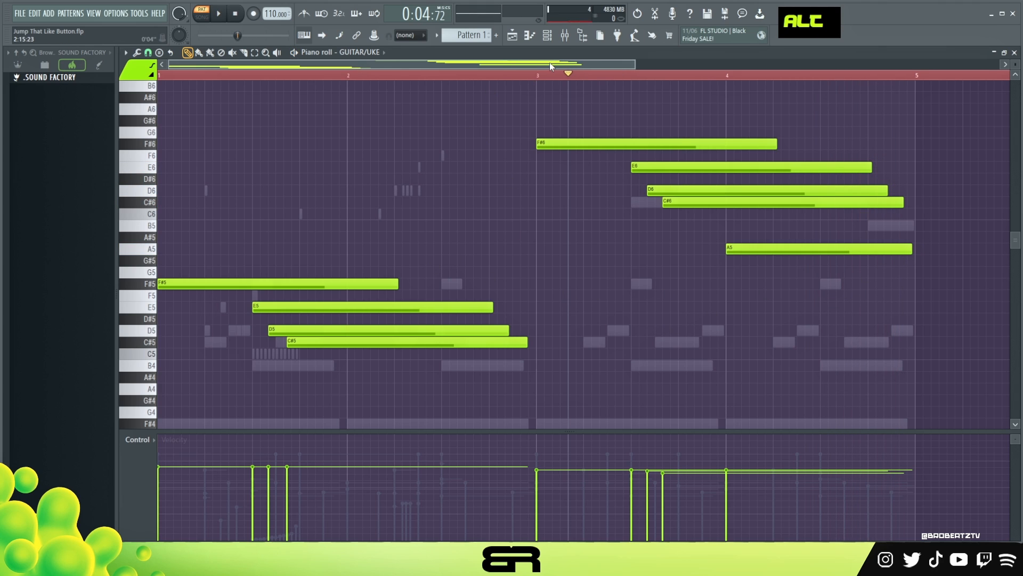
Close the HORNS SINE Player window and open the HORNS channel in the piano roll.
{"action": "double_click", "coordinate": [541, 75]}
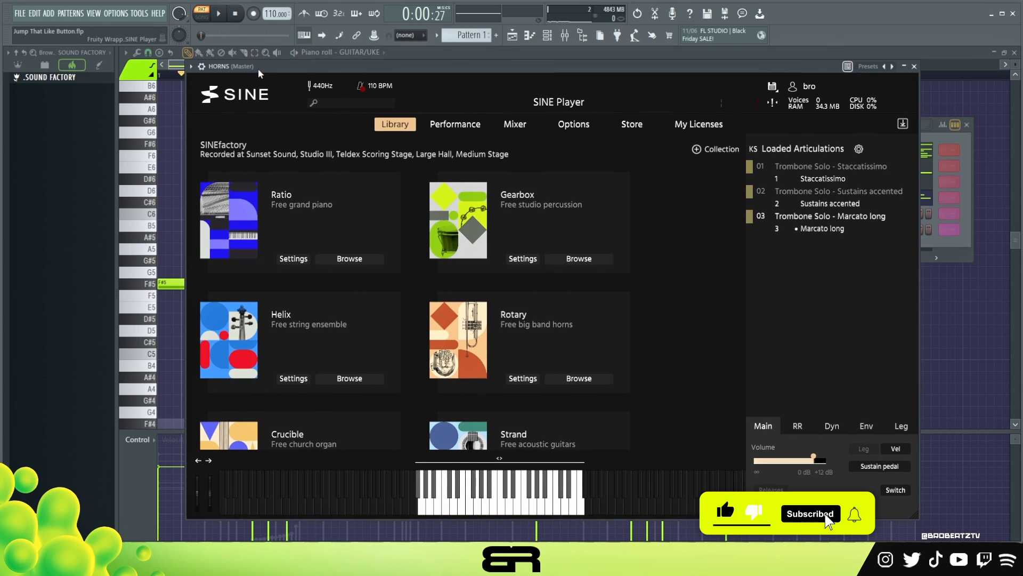
{"action": "left_click", "coordinate": [918, 67]}
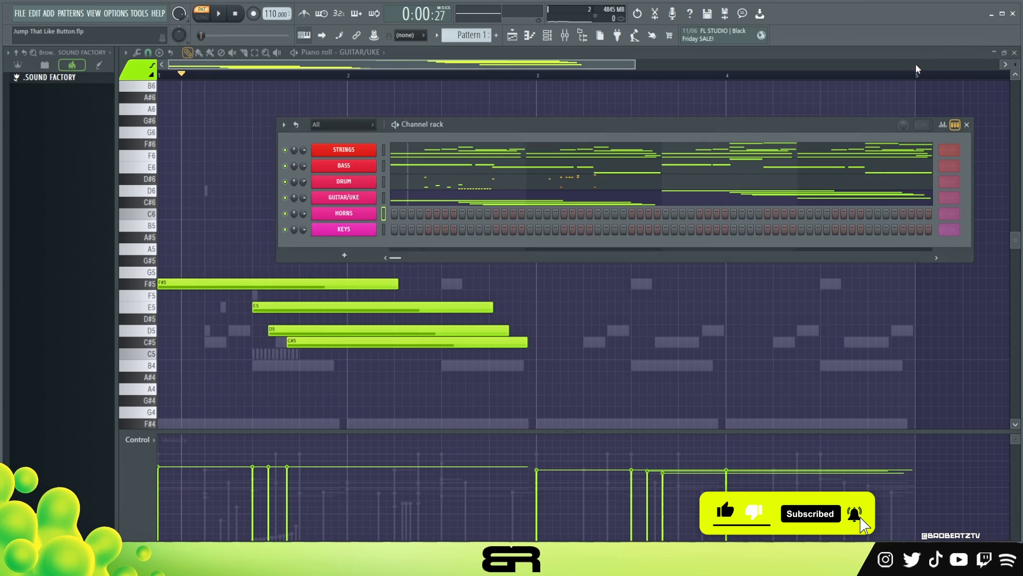
{"action": "right_click", "coordinate": [349, 220]}
{"action": "left_click", "coordinate": [410, 214]}
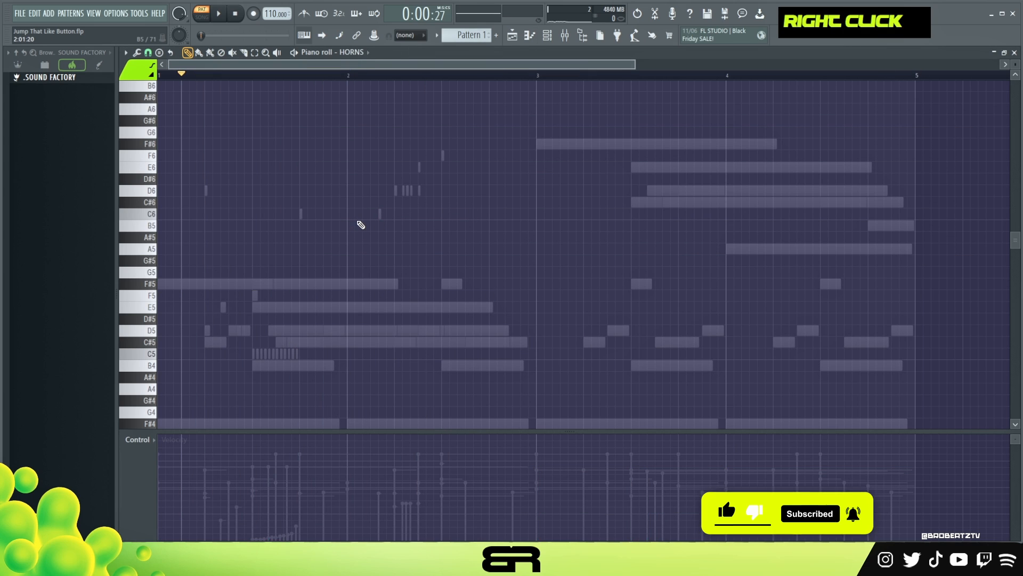
Place an E5, D5, C#5 chord near the end of bar 1 and raise its D5 an octave to D6.
{"action": "scroll", "coordinate": [331, 283], "scroll_direction": "down", "scroll_amount": 1}
{"action": "left_click", "coordinate": [300, 307]}
{"action": "left_click_drag", "start_coordinate": [299, 308], "coordinate": [314, 266]}
{"action": "left_click", "coordinate": [321, 297]}
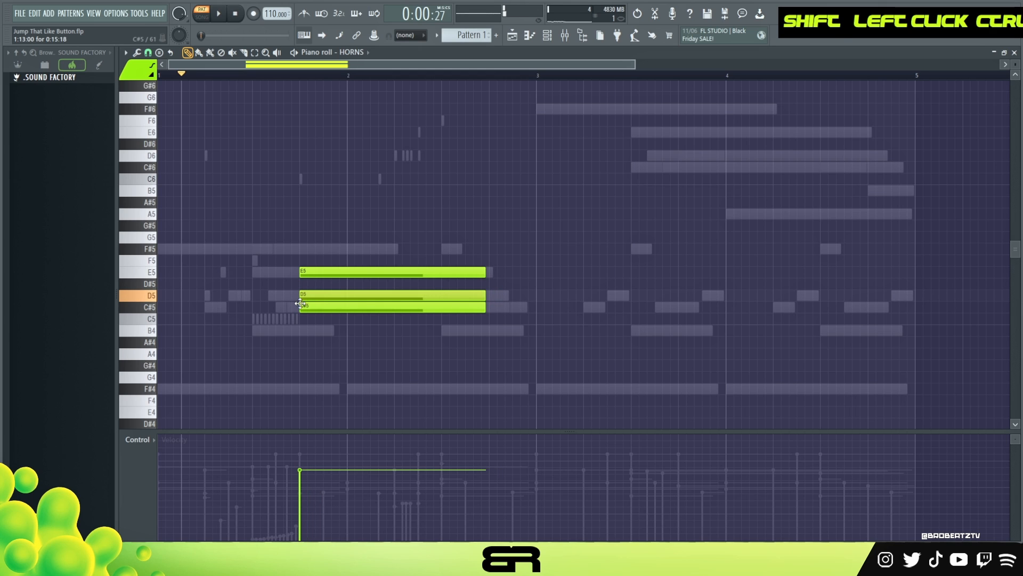
{"action": "left_click", "coordinate": [322, 297], "text": "ctrl"}
{"action": "key", "text": "ctrl+Up"}
{"action": "key", "text": "space"}
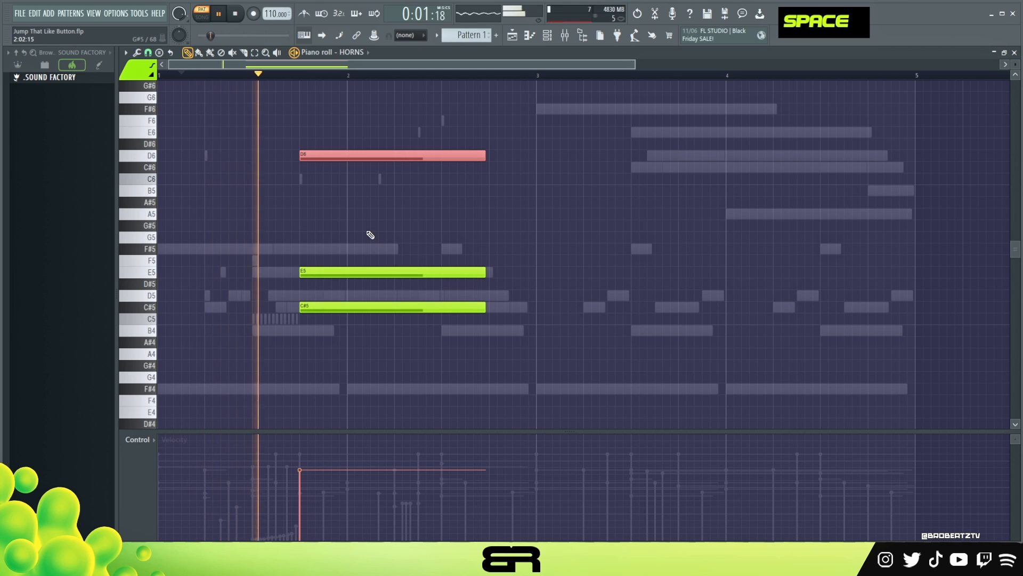
{"action": "key", "text": "space"}
Move the D6, E5, C#5 chord to the start of bar 2 and shorten it to about half a bar.
{"action": "left_click_drag", "start_coordinate": [278, 91], "coordinate": [427, 382]}
{"action": "left_click_drag", "start_coordinate": [326, 307], "coordinate": [374, 307]}
{"action": "key", "text": "space"}
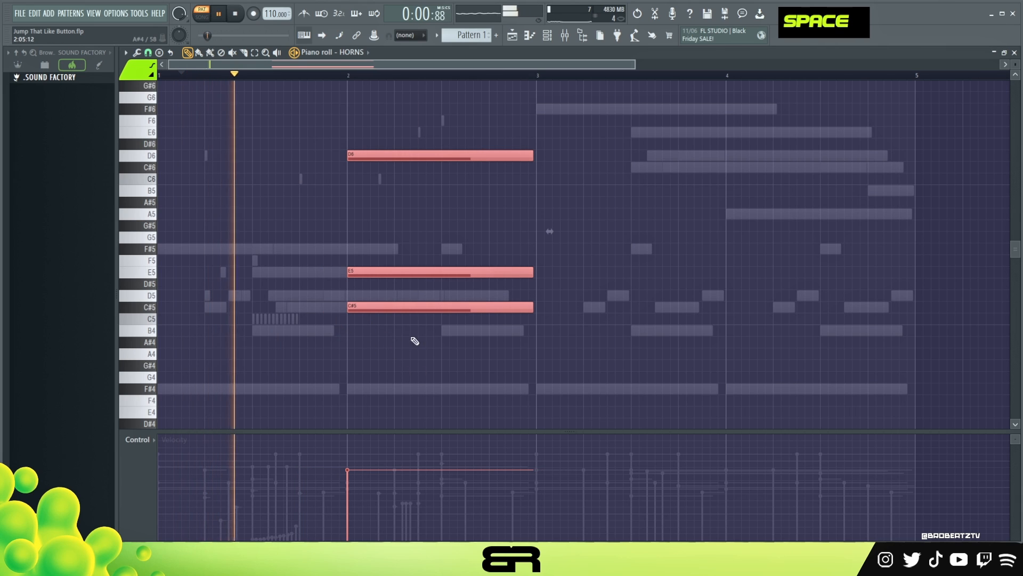
{"action": "left_click_drag", "start_coordinate": [528, 271], "coordinate": [434, 273]}
{"action": "key", "text": "space"}
Add a short F#5 note at the start of bar 3 in note colour 2.
{"action": "right_click", "coordinate": [464, 305]}
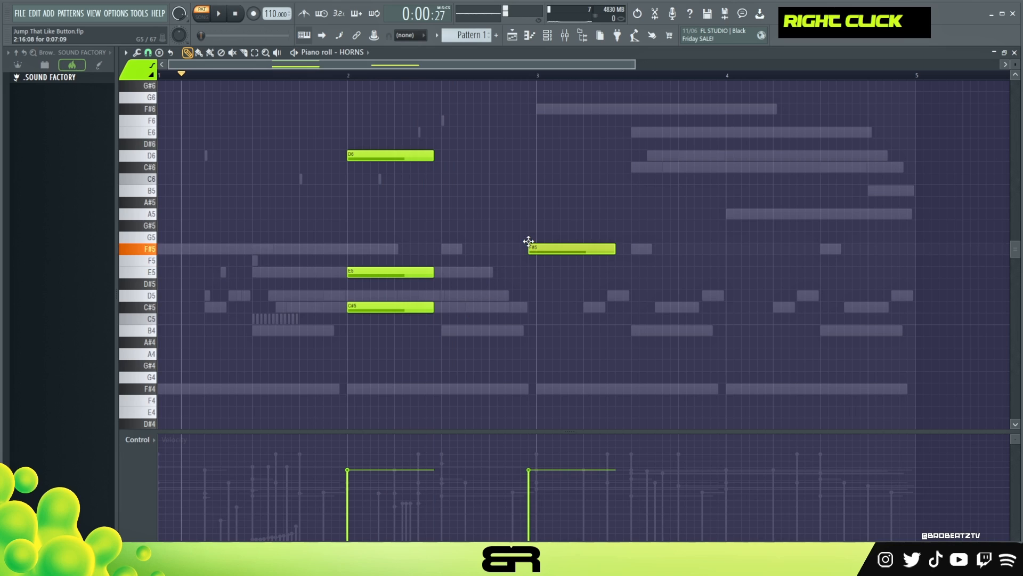
{"action": "double_click", "coordinate": [135, 83]}
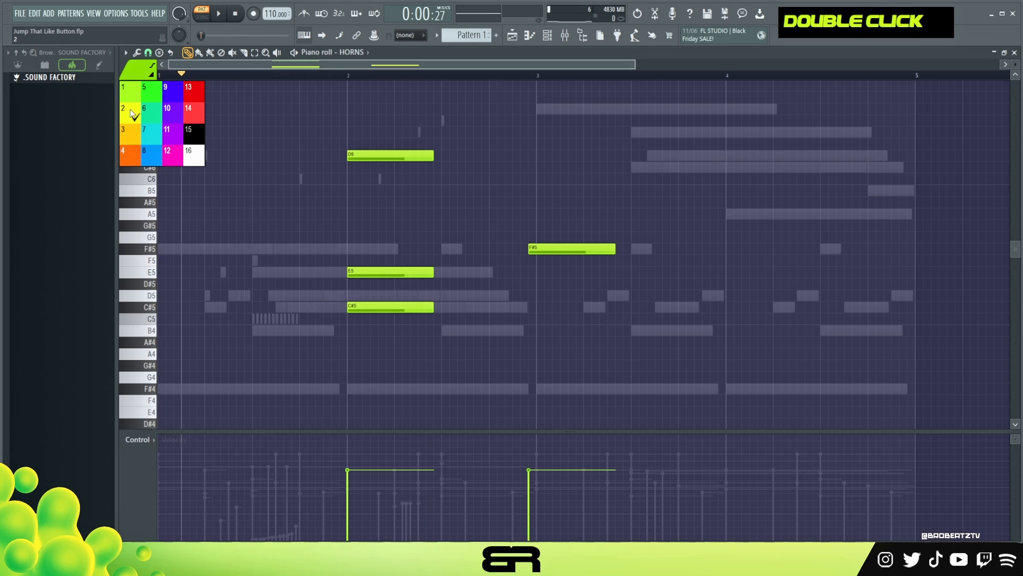
{"action": "left_click", "coordinate": [135, 115]}
{"action": "right_click", "coordinate": [548, 249]}
{"action": "left_click_drag", "start_coordinate": [565, 249], "coordinate": [552, 249]}
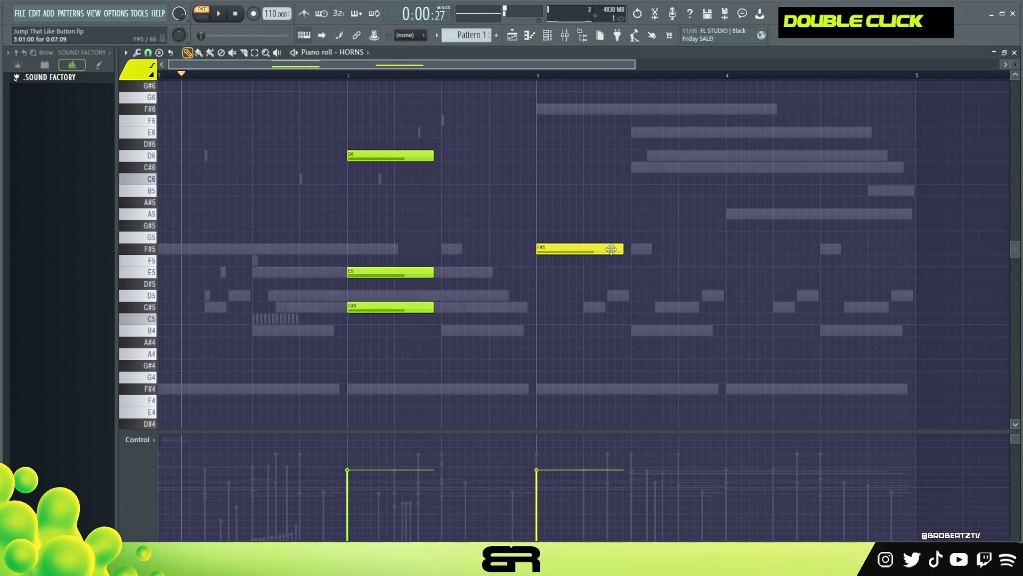
{"action": "left_click_drag", "start_coordinate": [621, 252], "coordinate": [553, 254]}
Copy the bar 2 chord and F#5 note two bars later, to bar 4 and bar 5, and play the pattern.
{"action": "left_click_drag", "start_coordinate": [580, 337], "coordinate": [327, 147]}
{"action": "left_click_drag", "start_coordinate": [389, 155], "coordinate": [767, 157]}
{"action": "key", "text": "shift+space"}
{"action": "key", "text": "shift+space"}
{"action": "key", "text": "shift+space"}
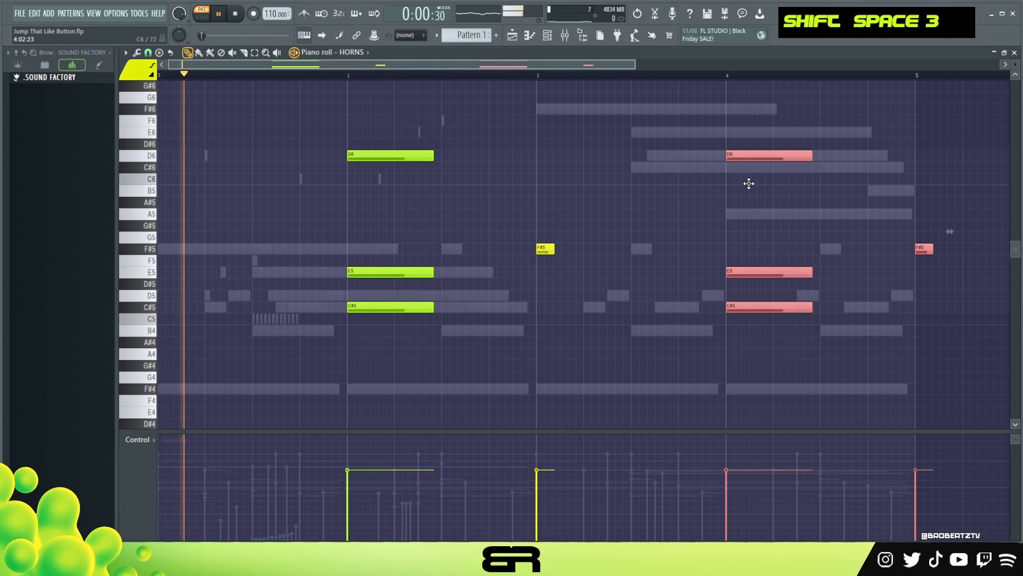
Move the copied F#5 note from bar 5 to a D5 in the middle of bar 4.
{"action": "right_click", "coordinate": [846, 239]}
{"action": "left_click", "coordinate": [924, 249], "text": "ctrl"}
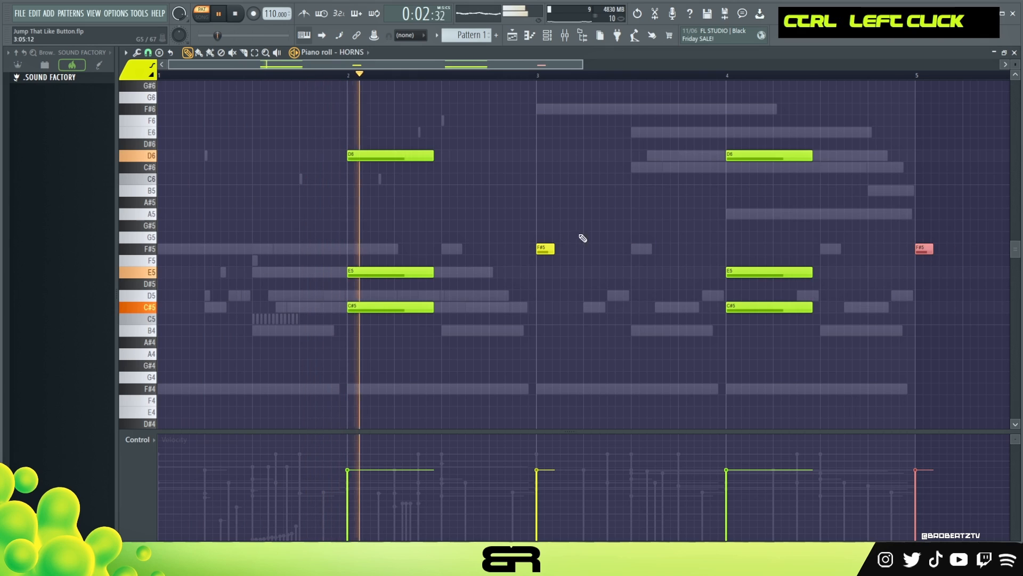
{"action": "right_click", "coordinate": [589, 302]}
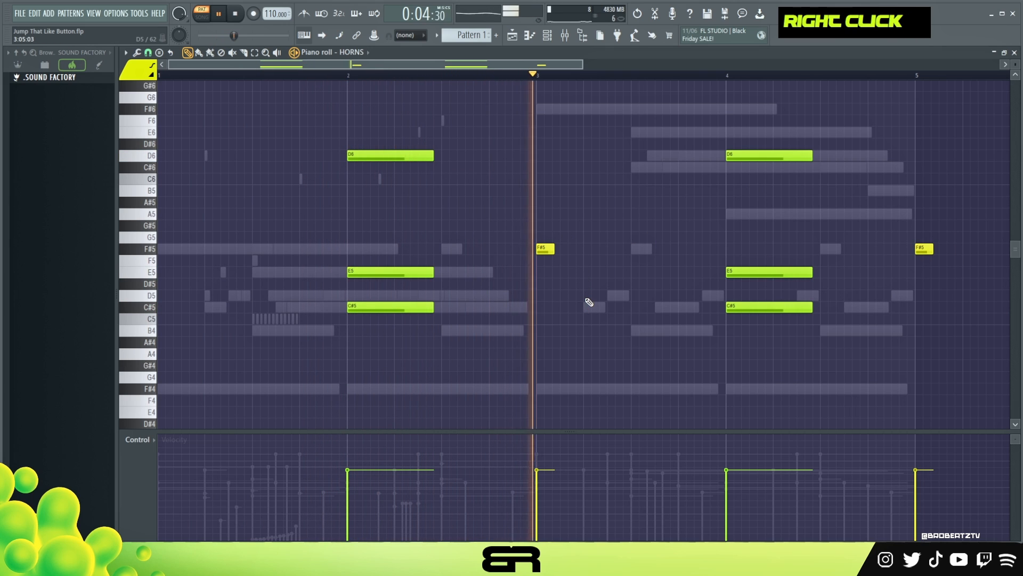
{"action": "left_click_drag", "start_coordinate": [917, 250], "coordinate": [826, 298]}
{"action": "key", "text": "space"}
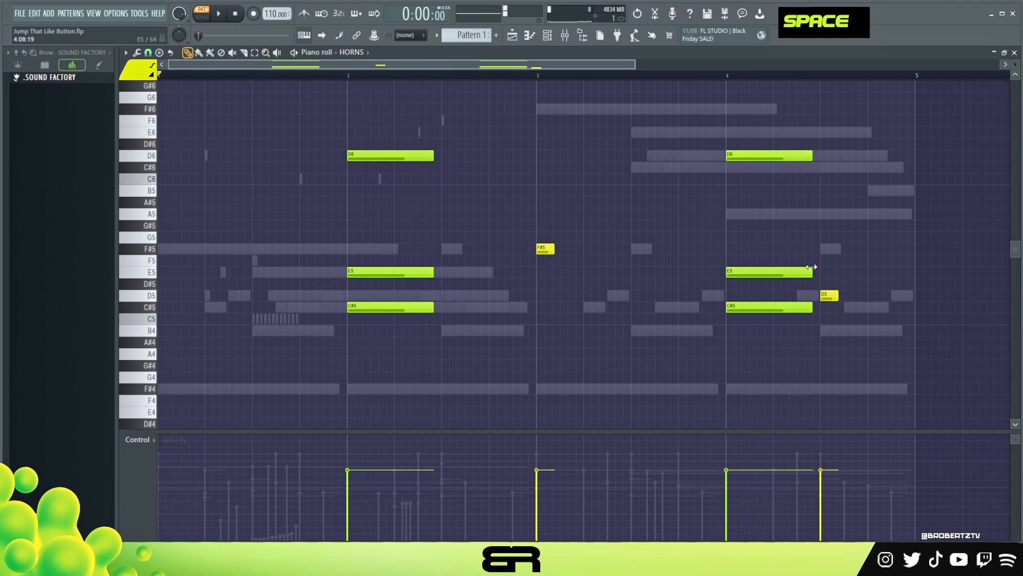
Transpose the bar 4 chord's D6 down to A5 and its E5 up to F#5, then replay the pattern.
{"action": "left_click_drag", "start_coordinate": [756, 157], "coordinate": [757, 220]}
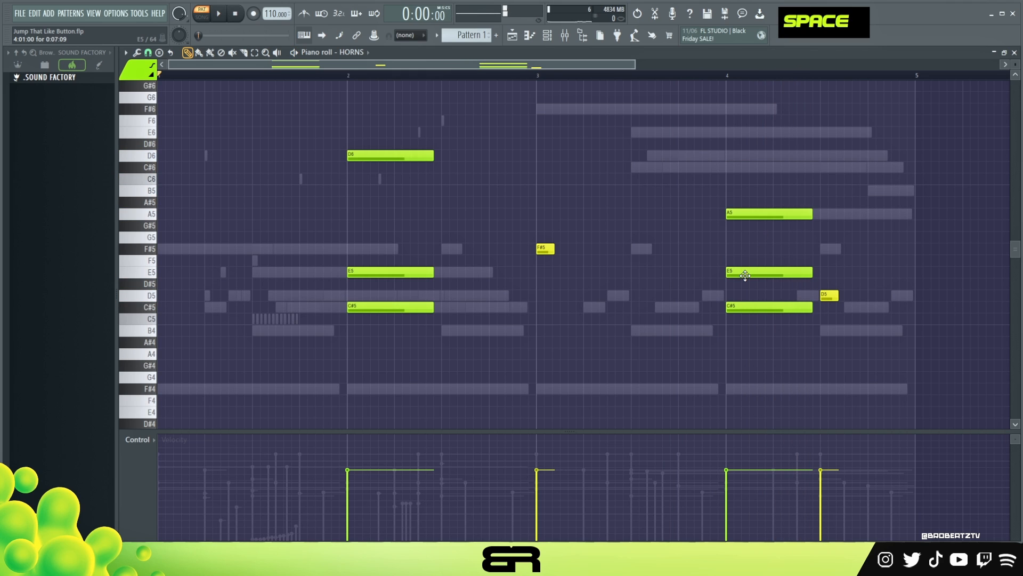
{"action": "left_click_drag", "start_coordinate": [745, 275], "coordinate": [746, 251]}
{"action": "key", "text": "space"}
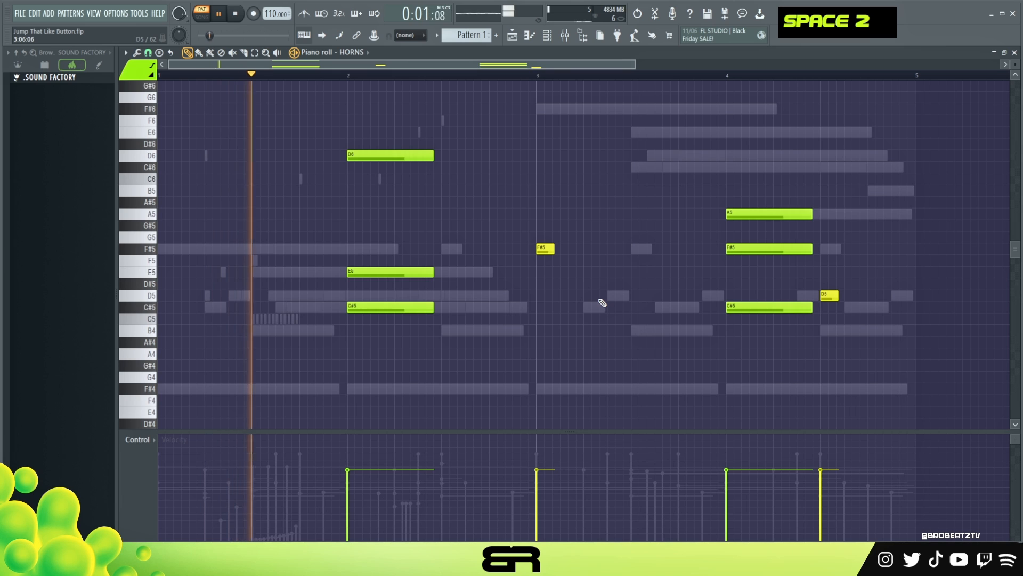
{"action": "left_click", "coordinate": [777, 306], "text": "ctrl"}
{"action": "key", "text": "ctrl+Up"}
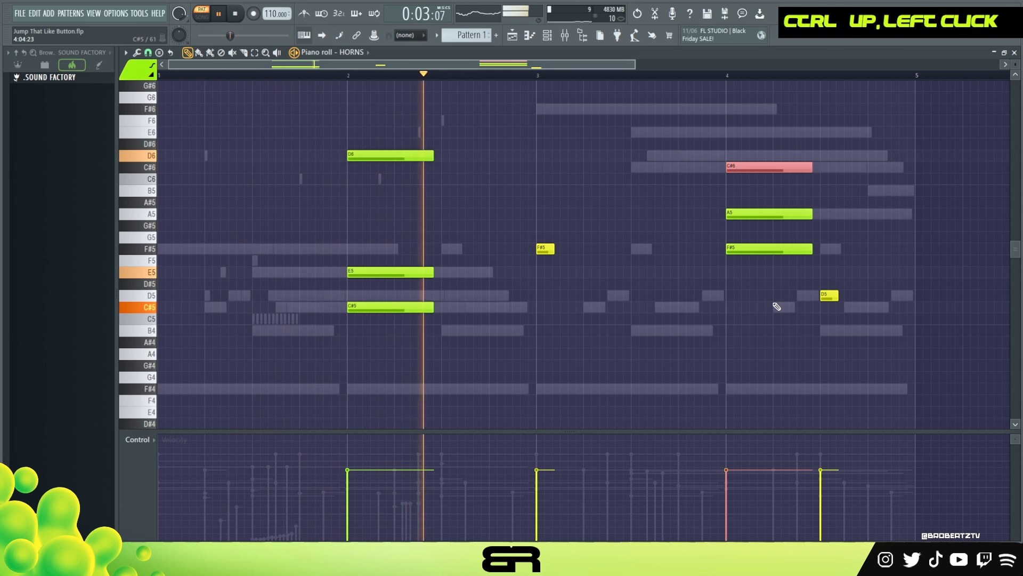
{"action": "key", "text": "ctrl+Down"}
{"action": "right_click", "coordinate": [747, 342]}
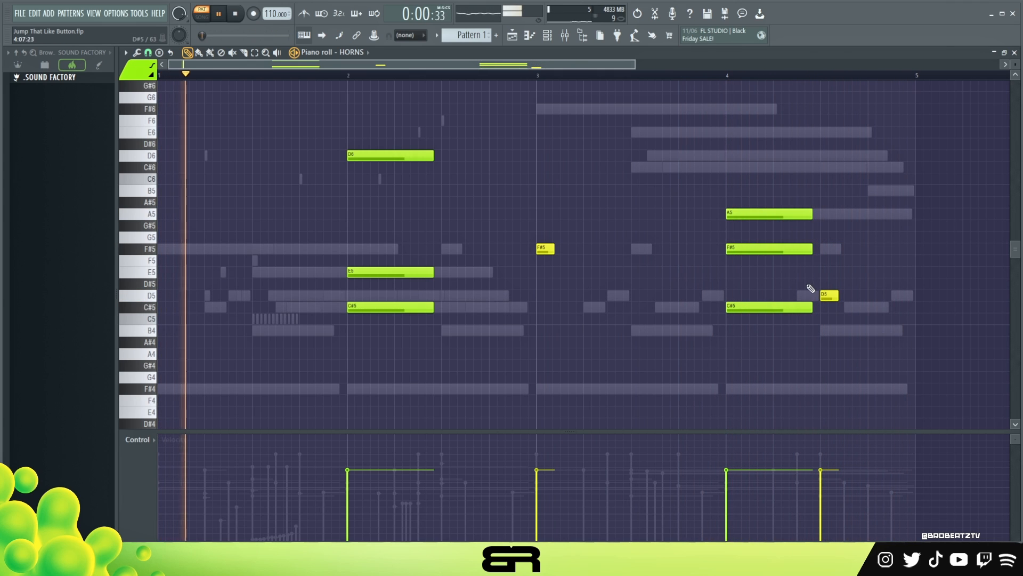
{"action": "key", "text": "space"}
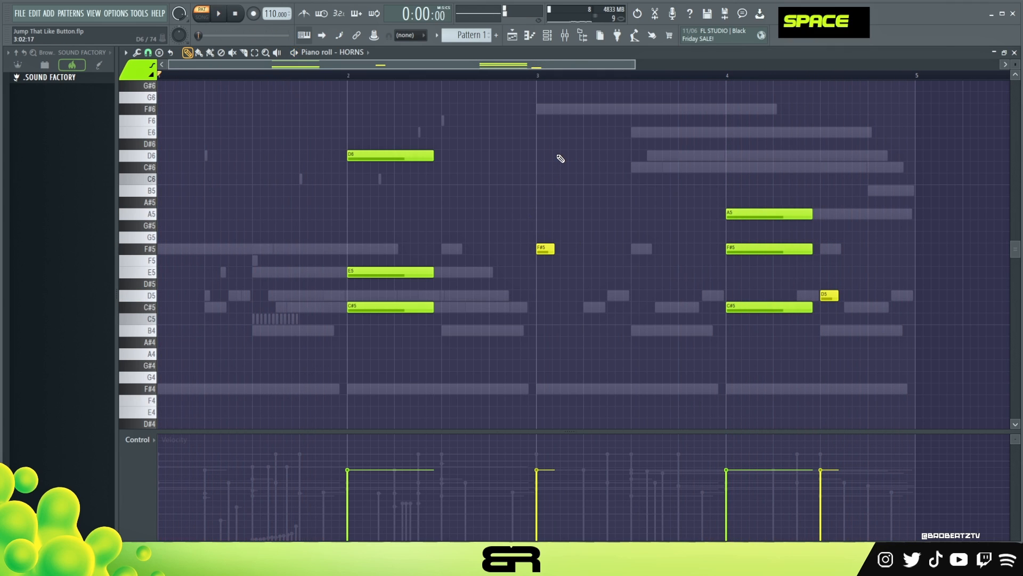
Open the KEYS channel's SINE Player and browse the SINEfactory library's Roads and Spindle instruments, then close it.
{"action": "left_click_drag", "start_coordinate": [498, 232], "coordinate": [922, 274]}
{"action": "right_click", "coordinate": [943, 282]}
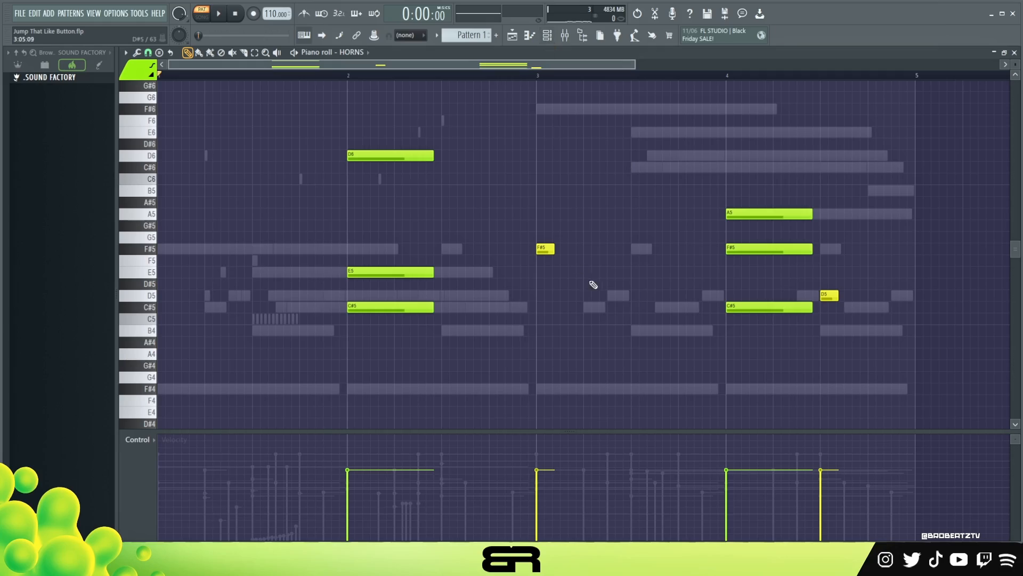
{"action": "left_click", "coordinate": [549, 43]}
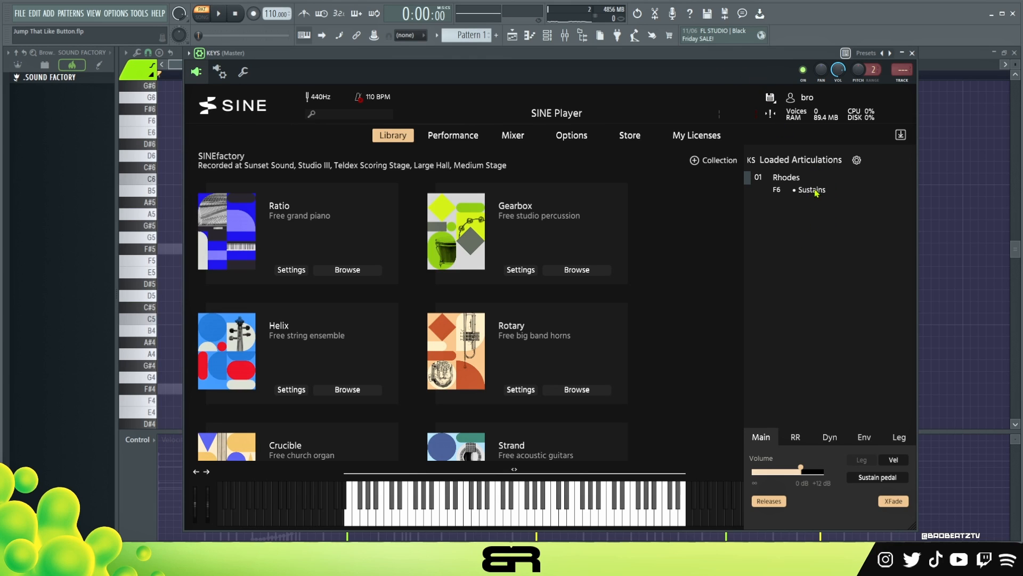
{"action": "scroll", "coordinate": [354, 304], "scroll_direction": "down", "scroll_amount": 7}
{"action": "scroll", "coordinate": [349, 334], "scroll_direction": "down", "scroll_amount": 1}
{"action": "scroll", "coordinate": [508, 352], "scroll_direction": "up", "scroll_amount": 3}
{"action": "left_click", "coordinate": [580, 397]}
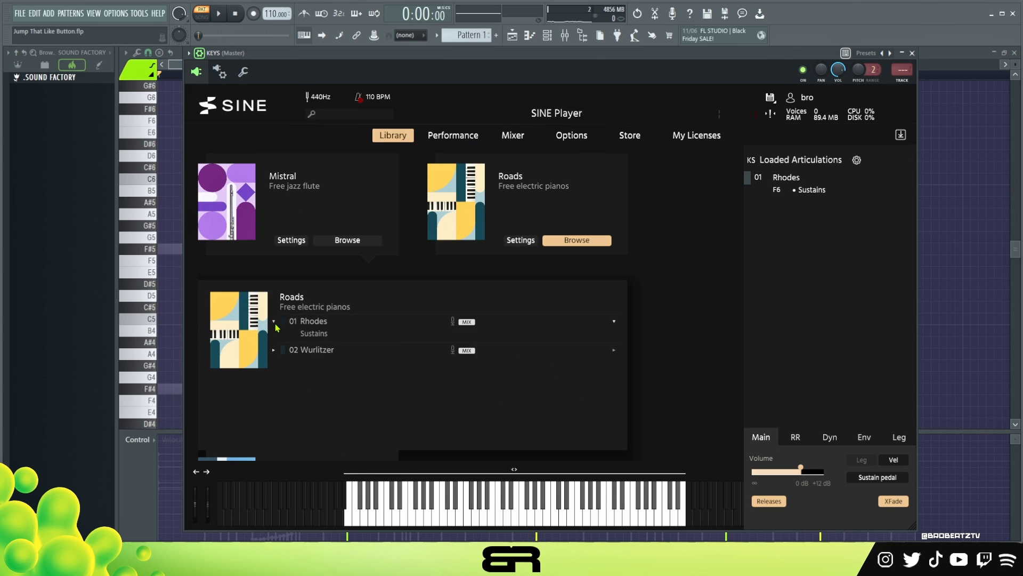
{"action": "left_click", "coordinate": [585, 241]}
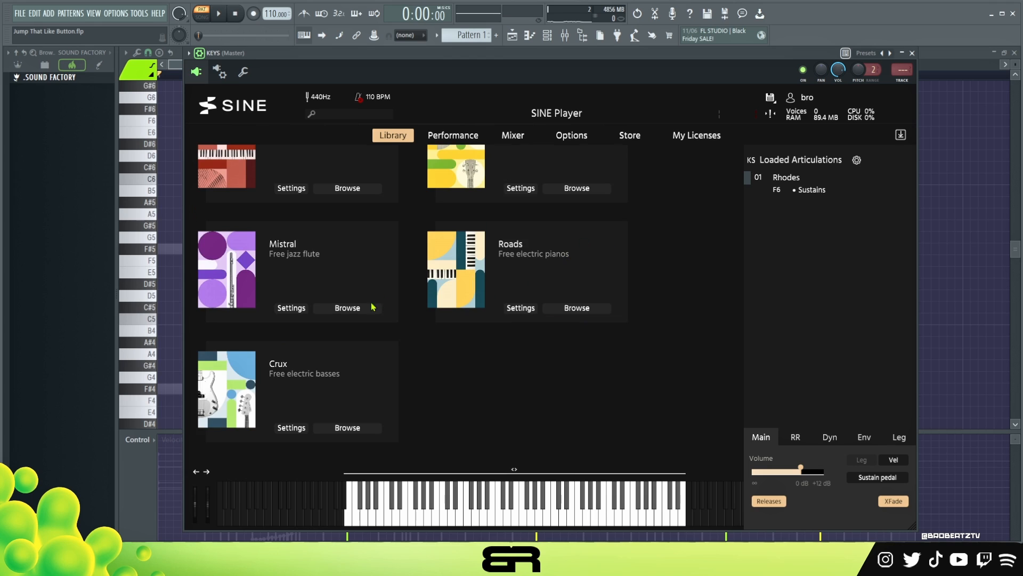
{"action": "scroll", "coordinate": [351, 320], "scroll_direction": "up", "scroll_amount": 2}
{"action": "left_click", "coordinate": [356, 278]}
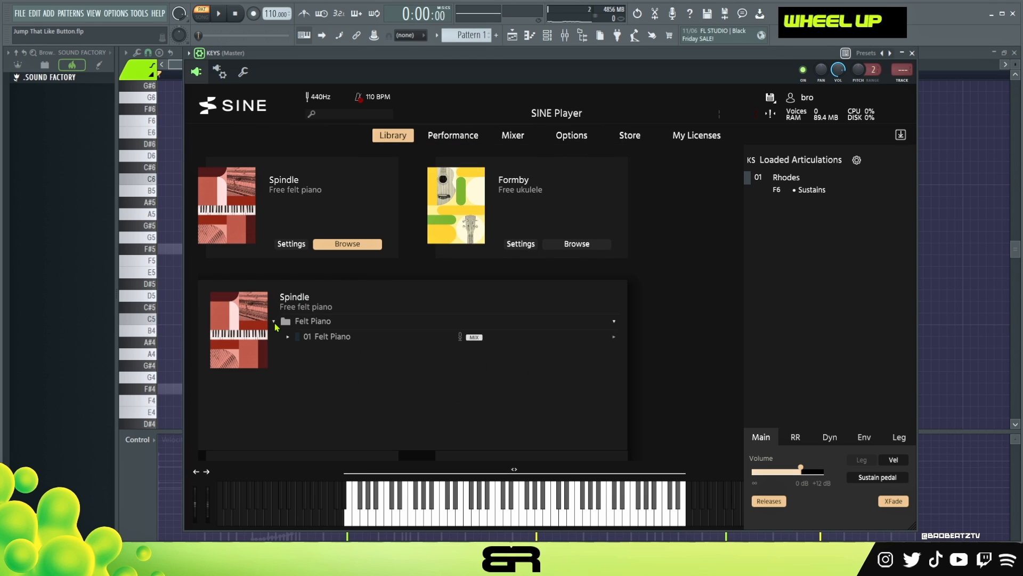
{"action": "scroll", "coordinate": [541, 354], "scroll_direction": "up", "scroll_amount": 5}
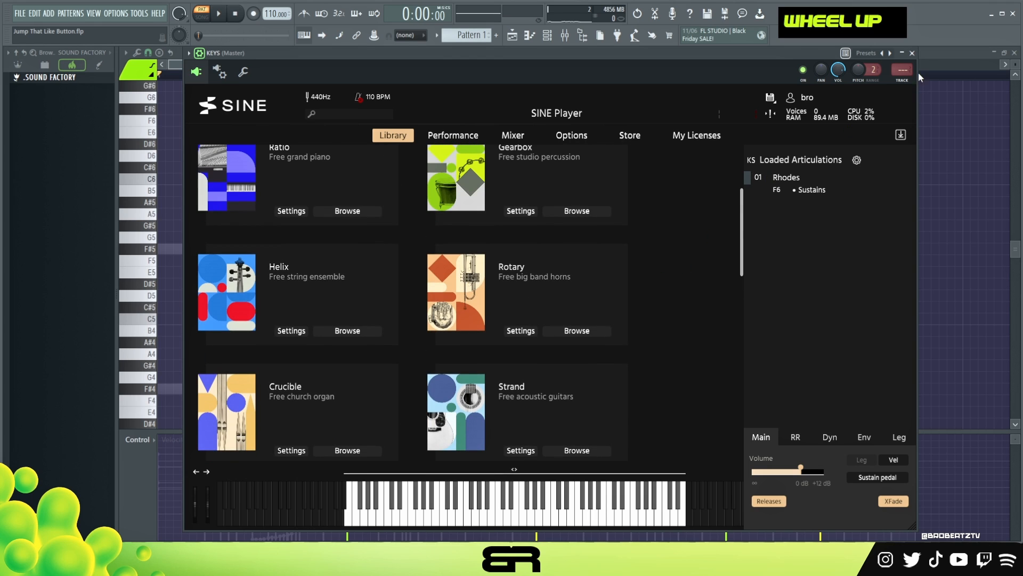
{"action": "left_click", "coordinate": [913, 53]}
Open the KEYS channel in the piano roll and move its F#5 note earlier to beat 2 of bar 1.
{"action": "right_click", "coordinate": [304, 229]}
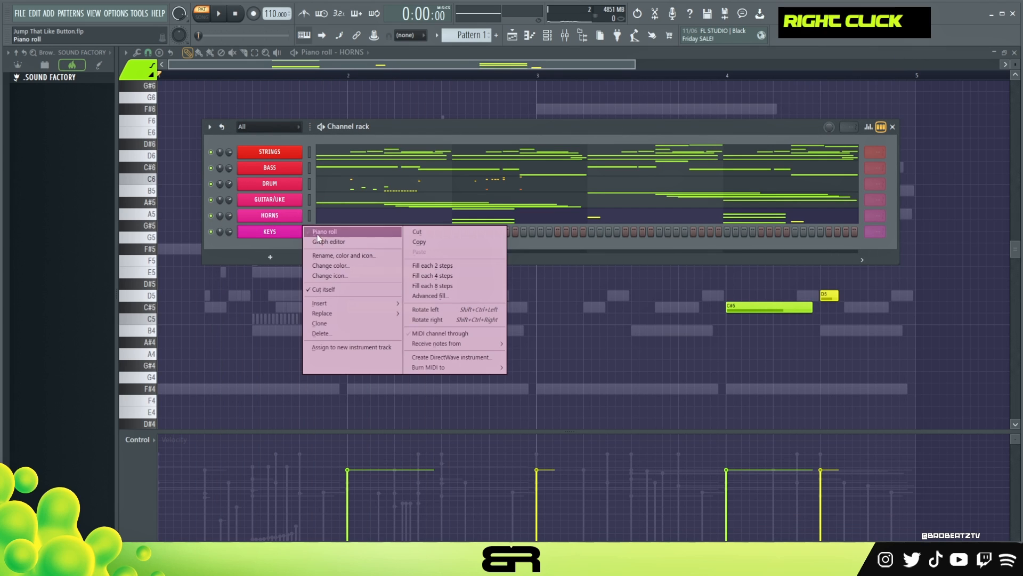
{"action": "left_click", "coordinate": [337, 232]}
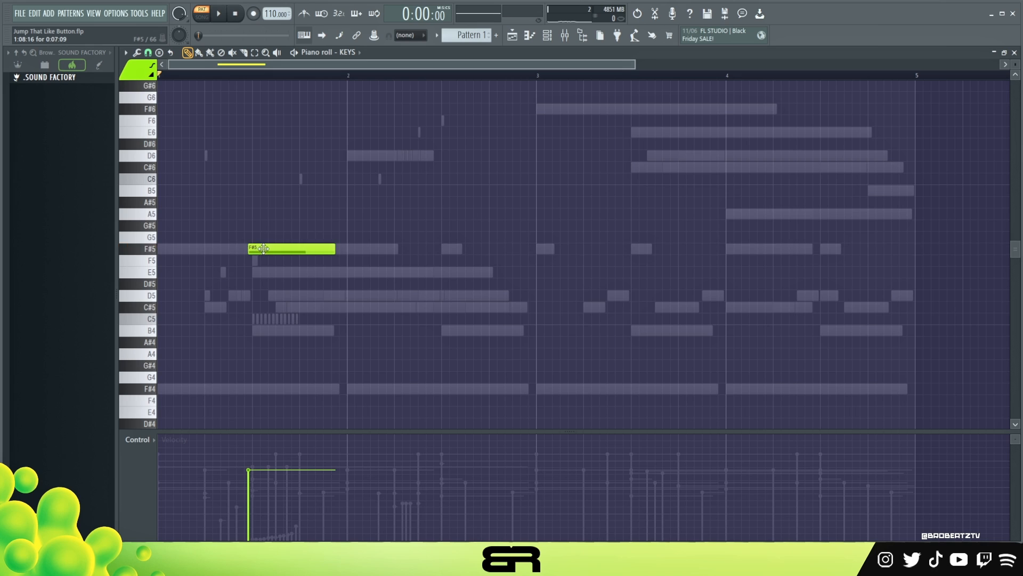
{"action": "left_click_drag", "start_coordinate": [267, 255], "coordinate": [219, 248]}
{"action": "key", "text": "space"}
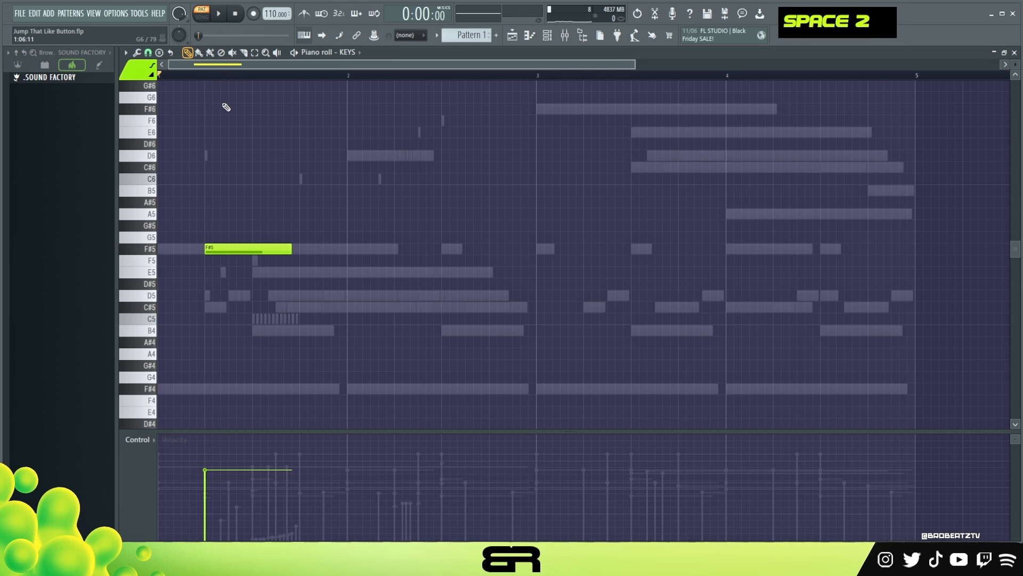
Add two staggered notes after the F#5 and shift them down to A#5 and A5.
{"action": "scroll", "coordinate": [224, 75], "scroll_direction": "up", "scroll_amount": 2}
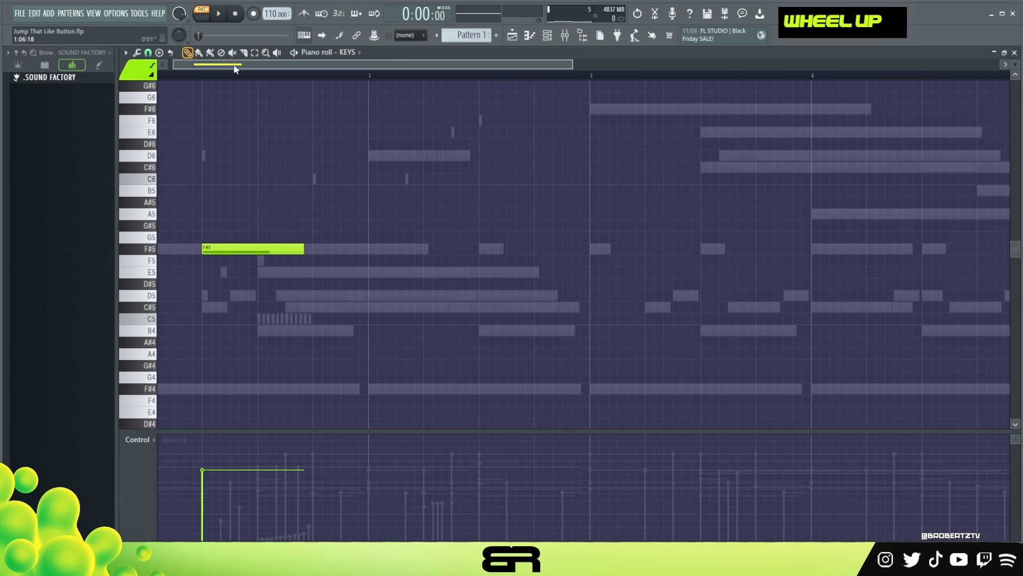
{"action": "left_click", "coordinate": [259, 109]}
{"action": "left_click", "coordinate": [277, 109], "text": "ctrl"}
{"action": "key", "text": "shift+Down"}
{"action": "key", "text": "shift+Down"}
{"action": "key", "text": "shift+Down"}
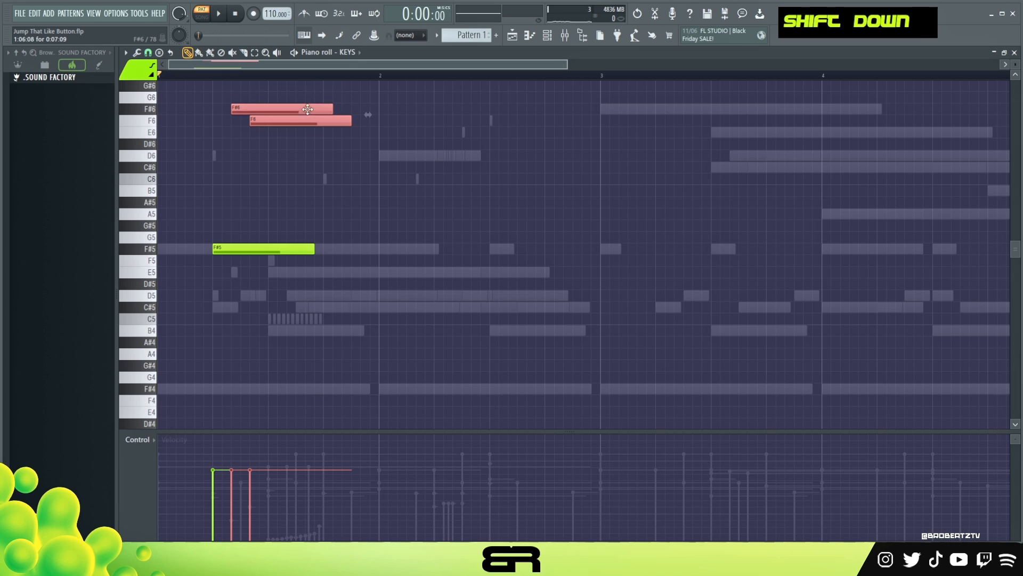
{"action": "key", "text": "shift+Down"}
{"action": "key", "text": "shift+Down"}
{"action": "key", "text": "shift+Down"}
{"action": "key", "text": "shift+Down"}
{"action": "key", "text": "shift+Down"}
{"action": "key", "text": "shift+Down"}
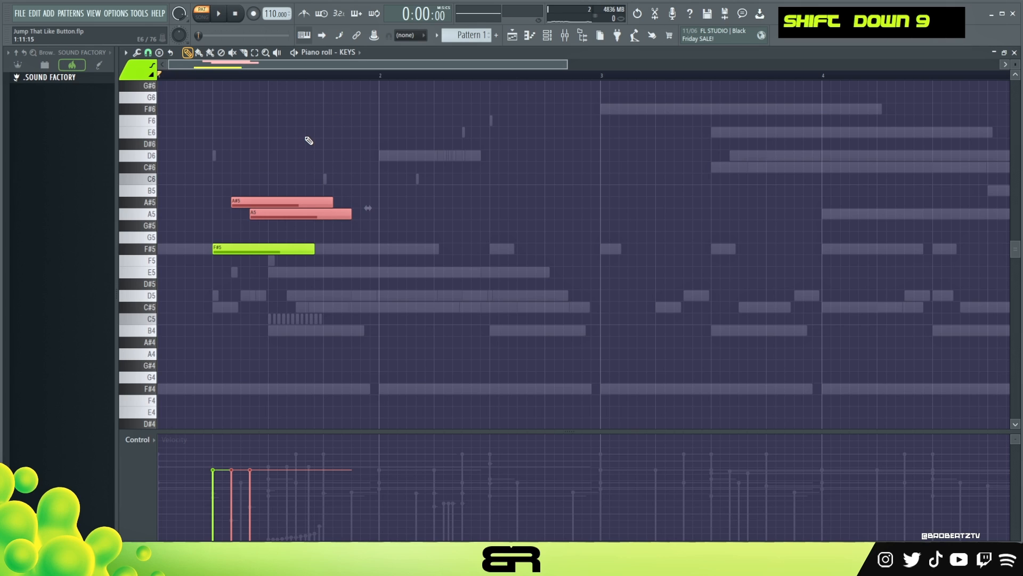
Rearrange the staggered notes to A5 and B5, add a D6 note after them, and play the pattern.
{"action": "right_click", "coordinate": [274, 178]}
{"action": "left_click_drag", "start_coordinate": [267, 213], "coordinate": [285, 189]}
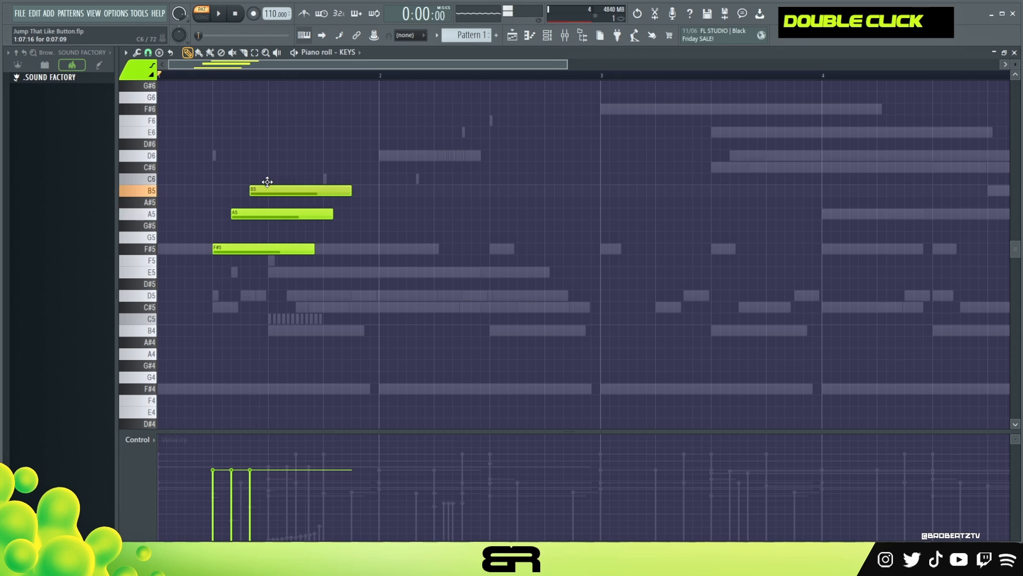
{"action": "key", "text": "space"}
Add a C#6 note just after the D6 note and play the pattern.
{"action": "key", "text": "space"}
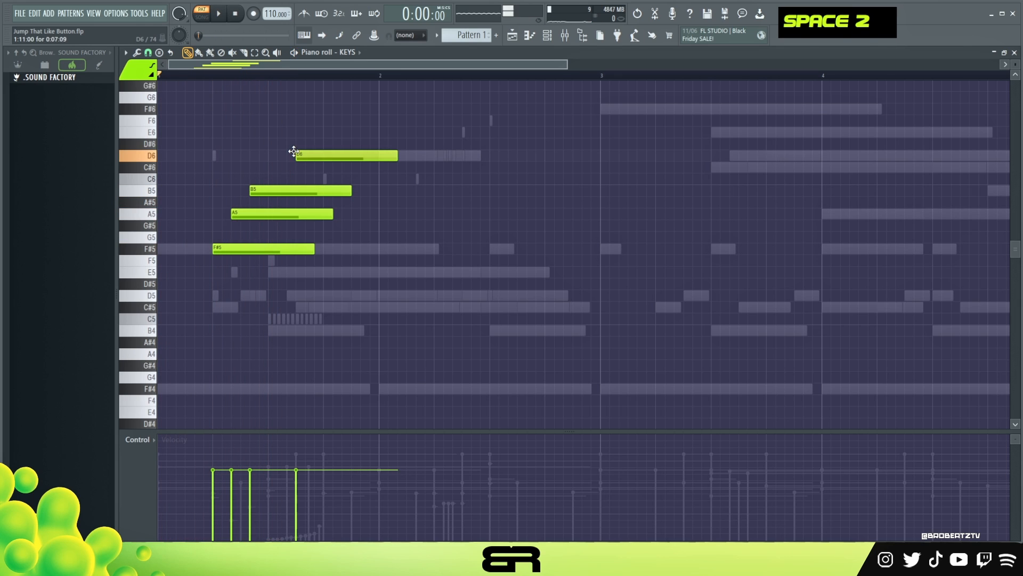
{"action": "left_click", "coordinate": [319, 167]}
Select the five KEYS notes and lengthen them so they sustain together as a chord.
{"action": "key", "text": "space"}
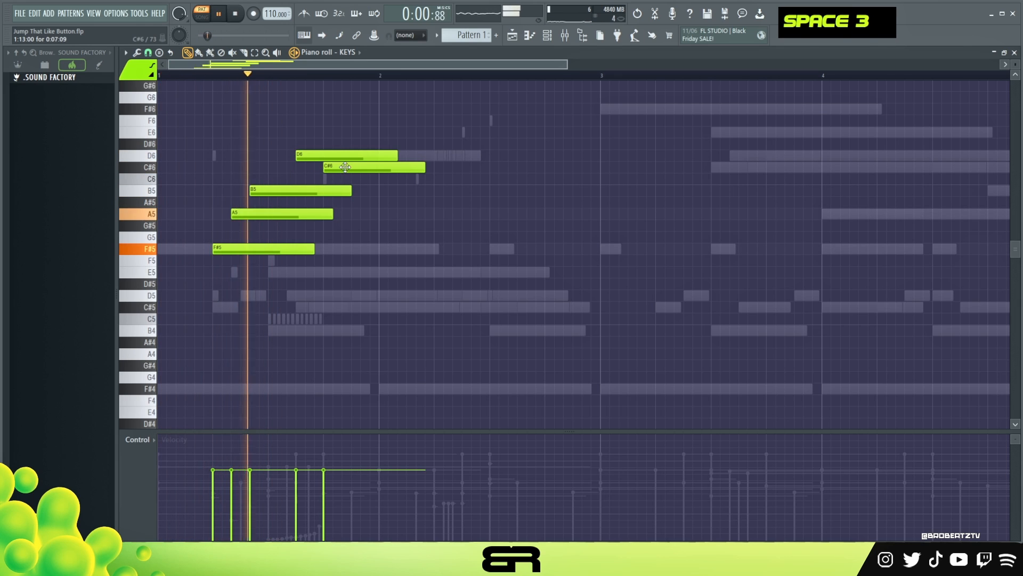
{"action": "key", "text": "ctrl"}
{"action": "left_click_drag", "start_coordinate": [450, 126], "coordinate": [299, 269]}
{"action": "key", "text": "space"}
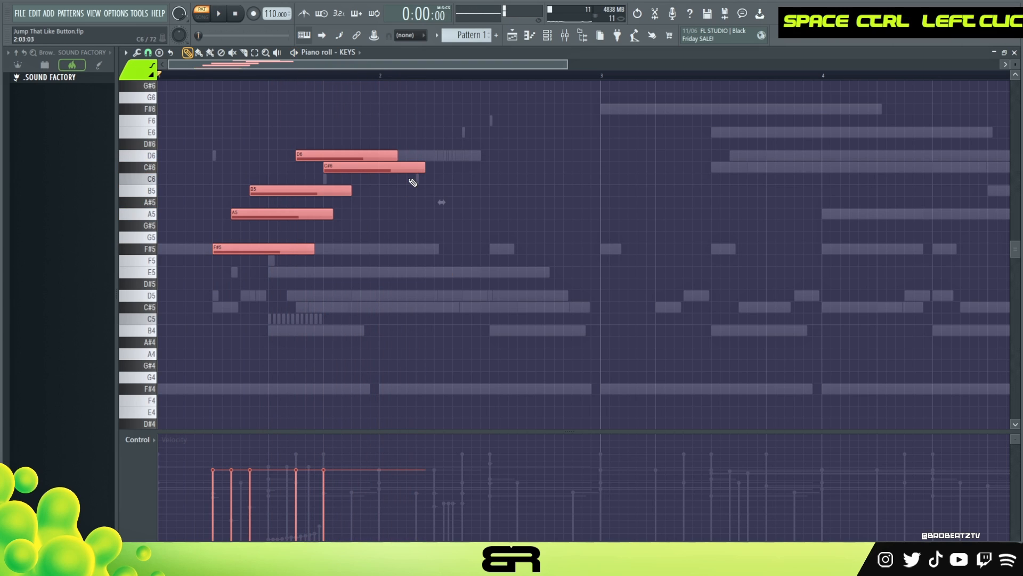
{"action": "left_click_drag", "start_coordinate": [426, 167], "coordinate": [309, 279]}
{"action": "left_click_drag", "start_coordinate": [417, 190], "coordinate": [476, 205]}
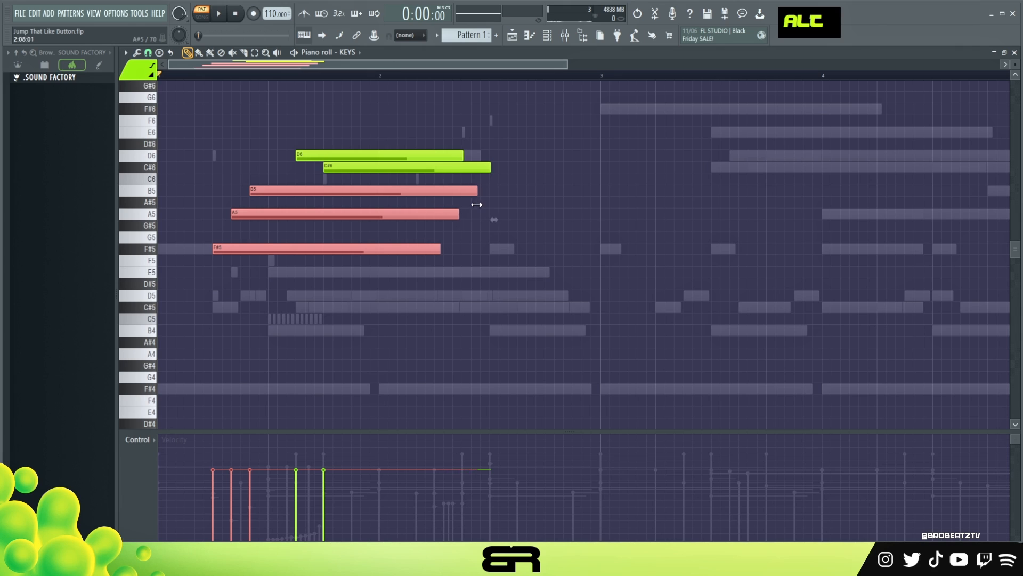
Add copies of the D6 and C#6 notes later in bar 2, plus an E6 note after them.
{"action": "right_click", "coordinate": [501, 190]}
{"action": "left_click", "coordinate": [344, 155], "text": "ctrl"}
{"action": "left_click", "coordinate": [334, 163], "text": "ctrl+shift"}
{"action": "left_click_drag", "start_coordinate": [334, 162], "coordinate": [529, 146]}
{"action": "right_click", "coordinate": [526, 199]}
{"action": "left_click", "coordinate": [527, 131]}
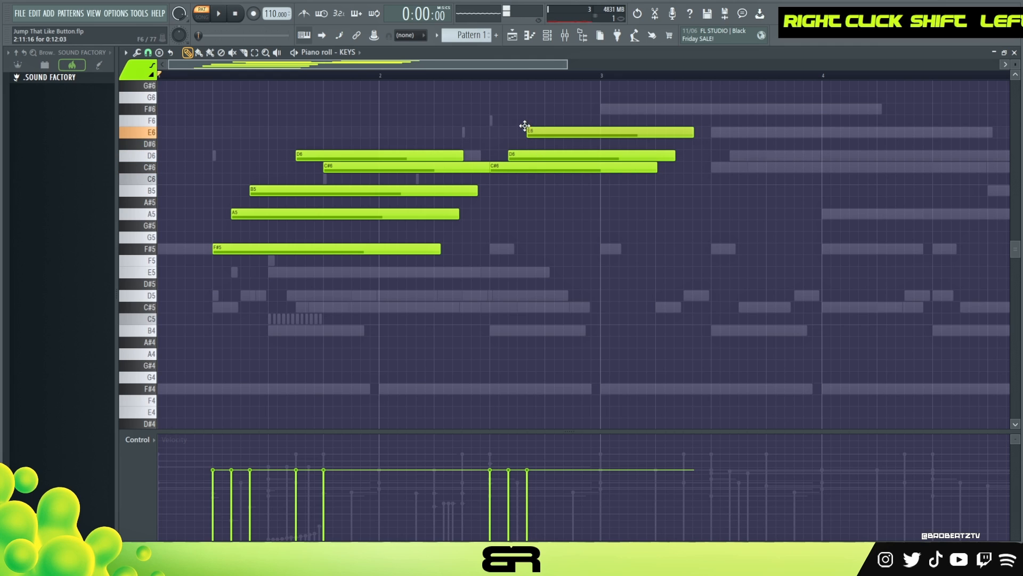
Shorten the second C#6 note and play the pattern.
{"action": "key", "text": "space"}
{"action": "left_click_drag", "start_coordinate": [656, 167], "coordinate": [483, 168]}
{"action": "left_click", "coordinate": [477, 170], "text": "ctrl"}
{"action": "right_click", "coordinate": [546, 219]}
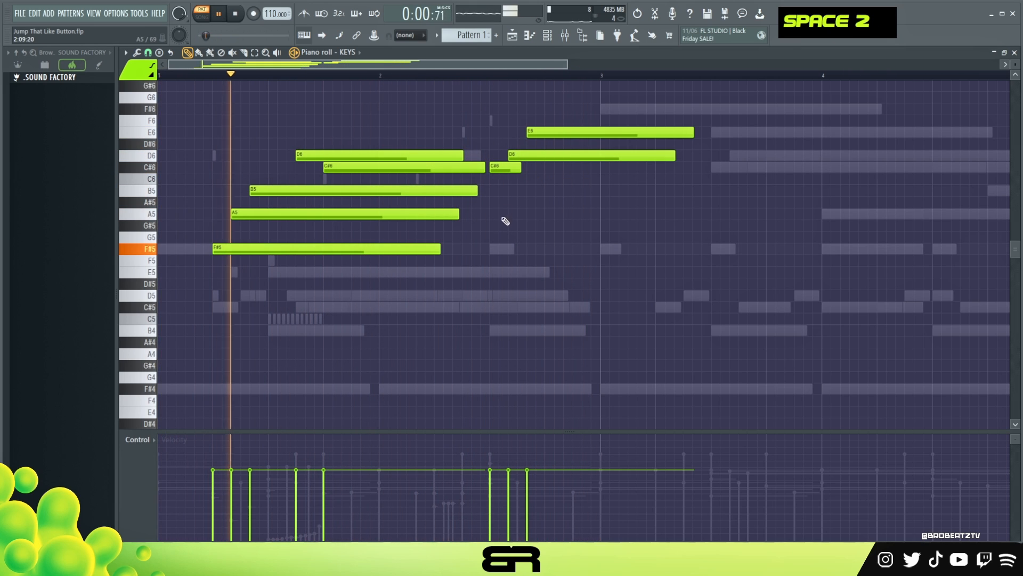
{"action": "key", "text": "space"}
Copy the F#5 note to late in bar 2 and shorten it to end before bar 3's second half.
{"action": "left_click", "coordinate": [267, 250], "text": "ctrl"}
{"action": "left_click_drag", "start_coordinate": [267, 249], "coordinate": [571, 256], "text": "shift"}
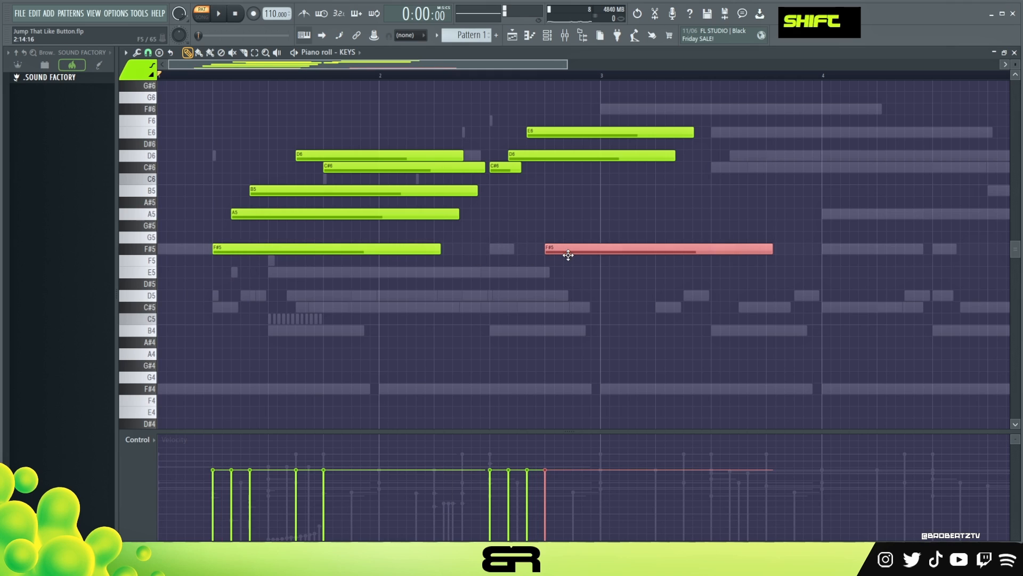
{"action": "left_click", "coordinate": [576, 266]}
{"action": "left_click_drag", "start_coordinate": [762, 250], "coordinate": [677, 251], "text": "alt"}
{"action": "key", "text": "space"}
Copy the opening five-note chord group to the middle of bar 3.
{"action": "left_click_drag", "start_coordinate": [463, 290], "coordinate": [298, 126], "text": "ctrl"}
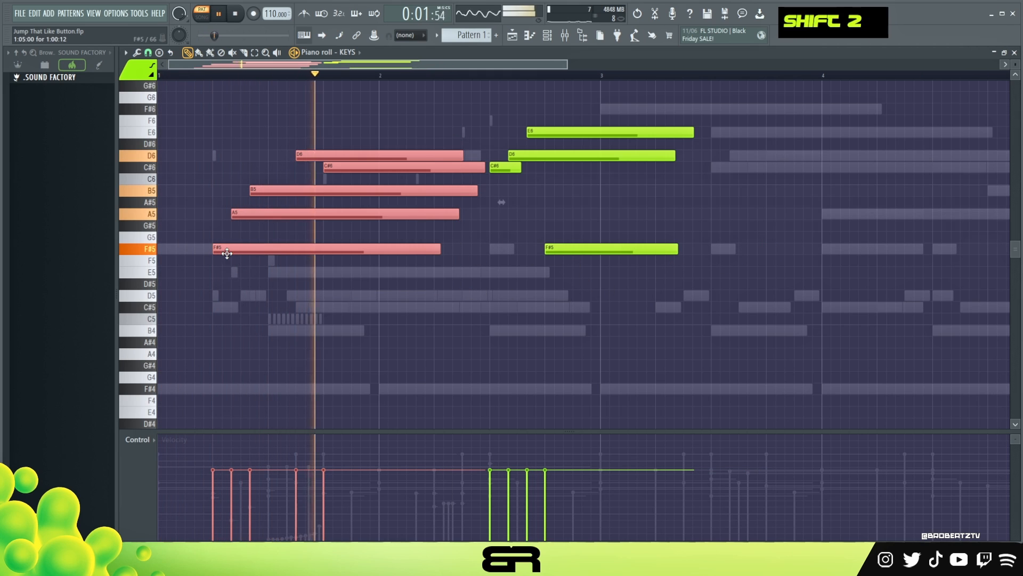
{"action": "left_click_drag", "start_coordinate": [227, 250], "coordinate": [726, 250], "text": "shift"}
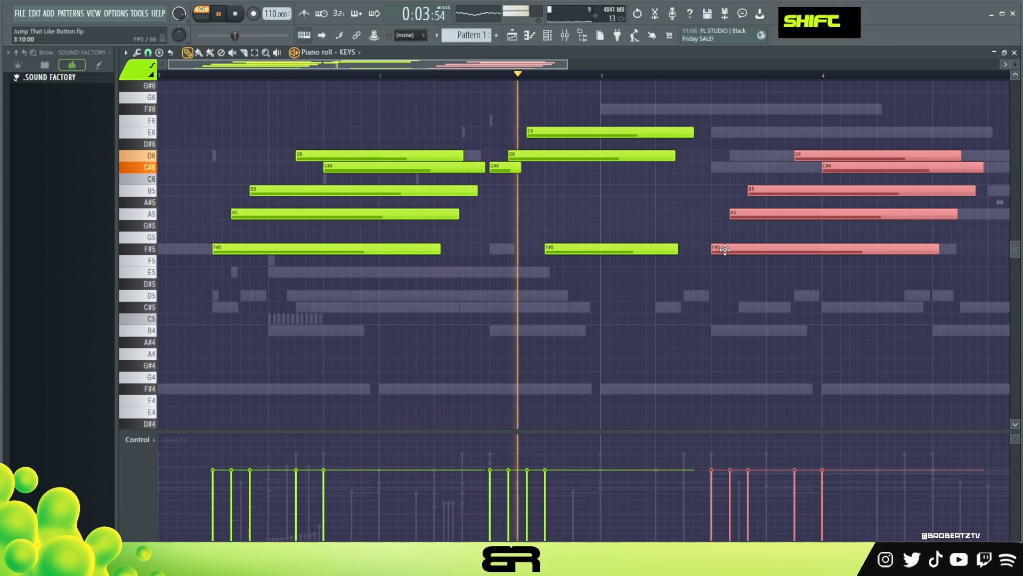
{"action": "right_click", "coordinate": [720, 292]}
{"action": "key", "text": "space"}
Lower the velocities of the middle group's notes in a staggered ramp.
{"action": "left_click_drag", "start_coordinate": [610, 103], "coordinate": [519, 395], "text": "ctrl"}
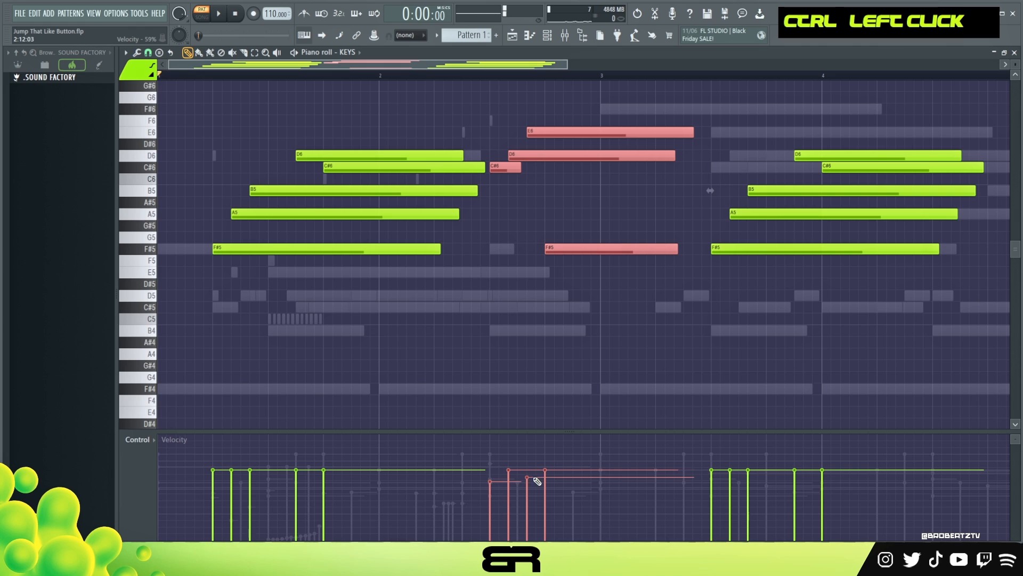
{"action": "left_click_drag", "start_coordinate": [537, 482], "coordinate": [553, 486]}
{"action": "right_click", "coordinate": [624, 355]}
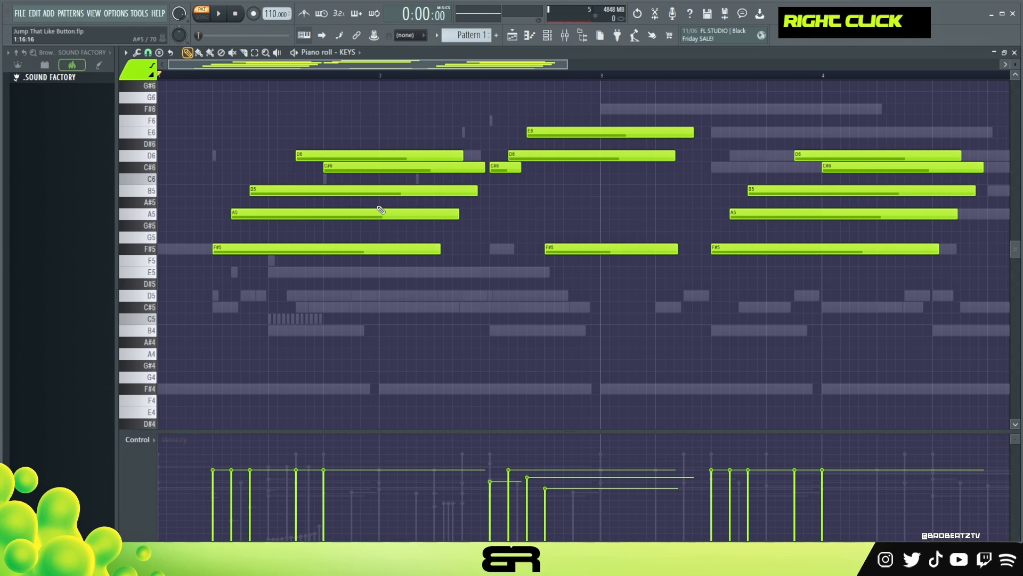
Adjust the velocities of the last chord group's notes individually and play the pattern.
{"action": "key", "text": "space"}
{"action": "scroll", "coordinate": [704, 98], "scroll_direction": "up", "scroll_amount": 2}
{"action": "left_click_drag", "start_coordinate": [772, 137], "coordinate": [886, 344], "text": "ctrl"}
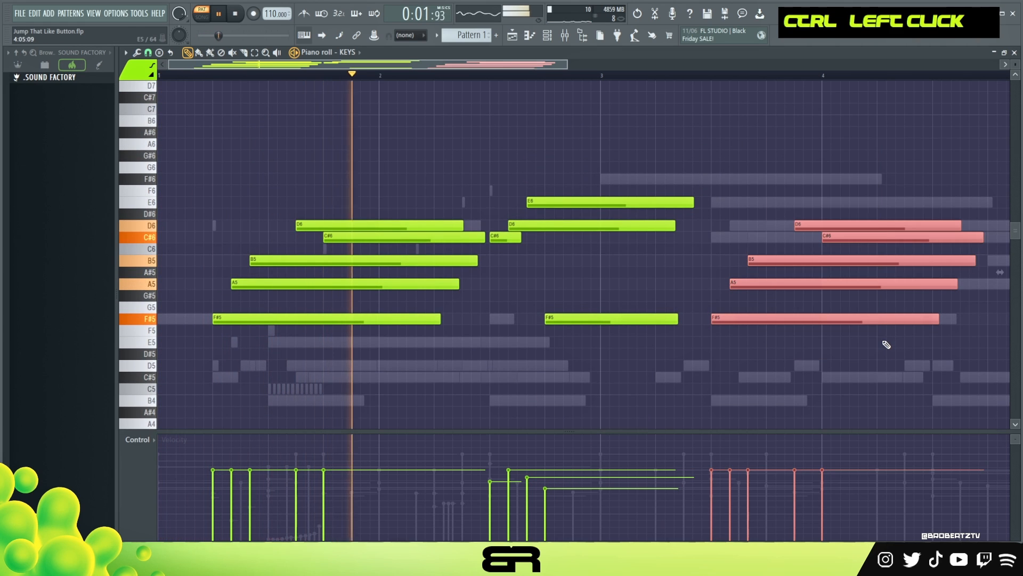
{"action": "scroll", "coordinate": [887, 344], "scroll_direction": "down", "scroll_amount": 1, "text": "alt"}
{"action": "right_click", "coordinate": [885, 343]}
{"action": "right_click", "coordinate": [716, 245], "text": "ctrl"}
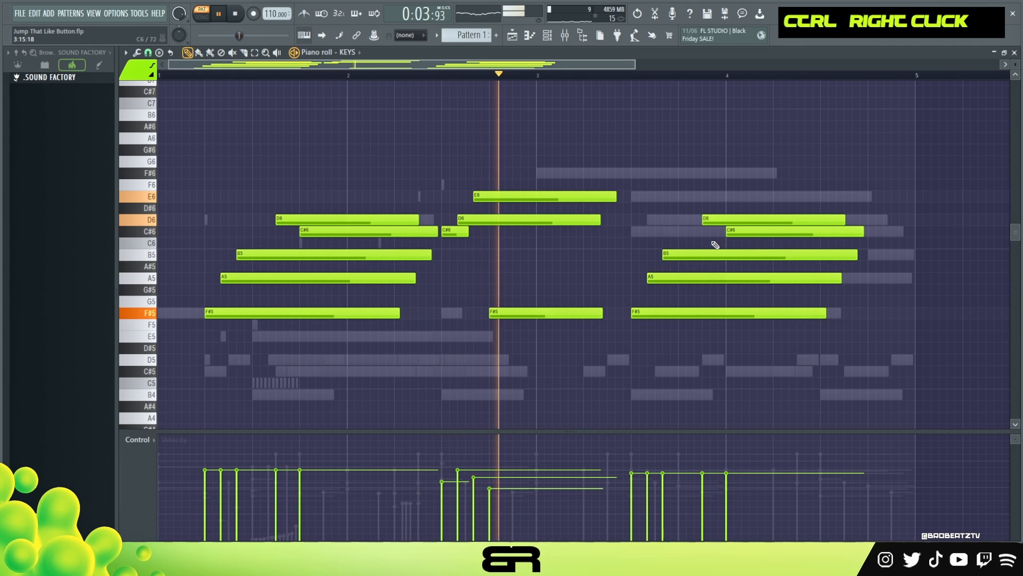
{"action": "left_click", "coordinate": [554, 313], "text": "ctrl"}
{"action": "scroll", "coordinate": [554, 326], "scroll_direction": "down", "scroll_amount": 2, "text": "alt"}
{"action": "right_click", "coordinate": [676, 361]}
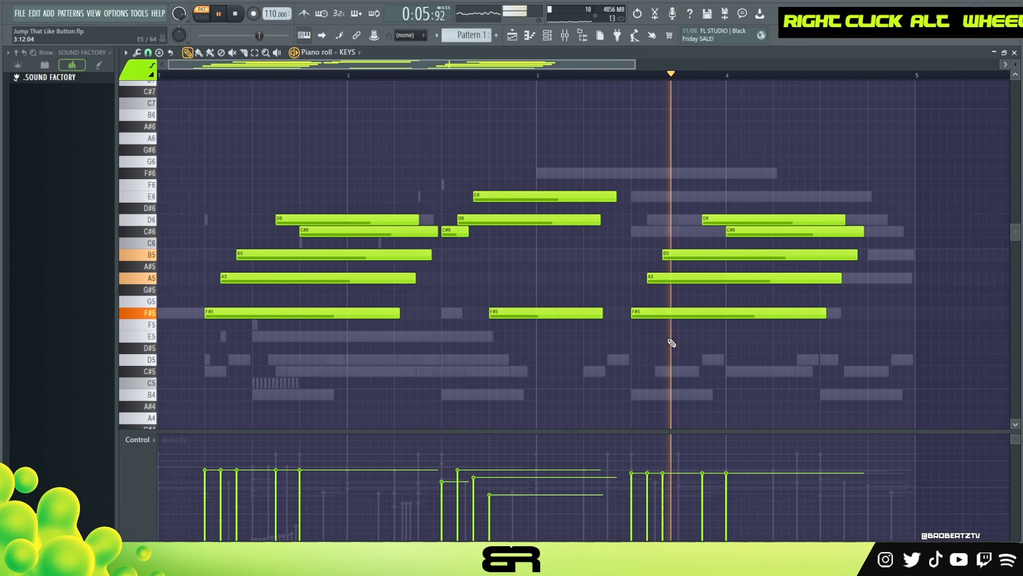
{"action": "left_click", "coordinate": [669, 314], "text": "ctrl"}
{"action": "scroll", "coordinate": [708, 341], "scroll_direction": "down", "scroll_amount": 2, "text": "alt"}
{"action": "right_click", "coordinate": [735, 320]}
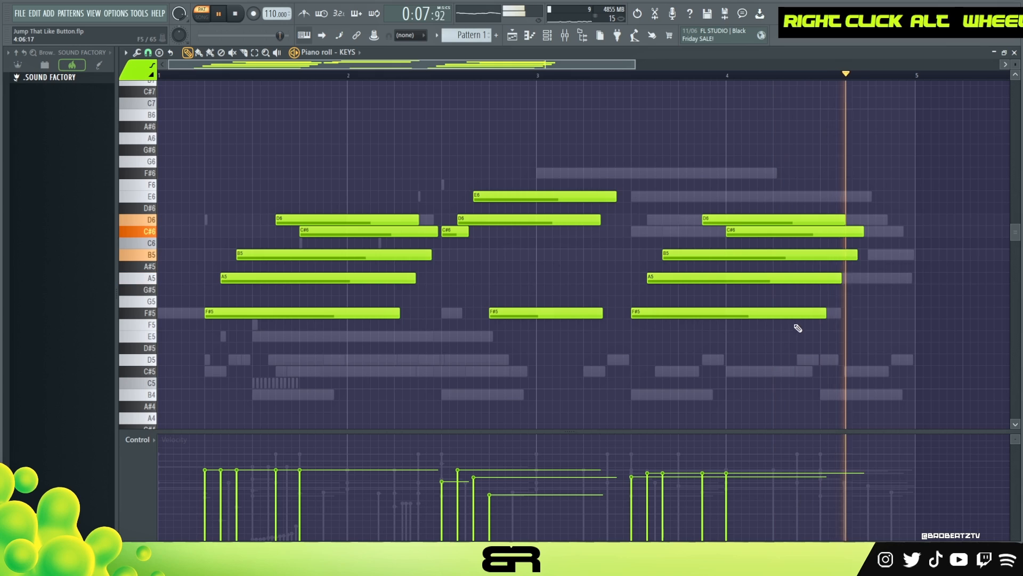
{"action": "key", "text": "space"}
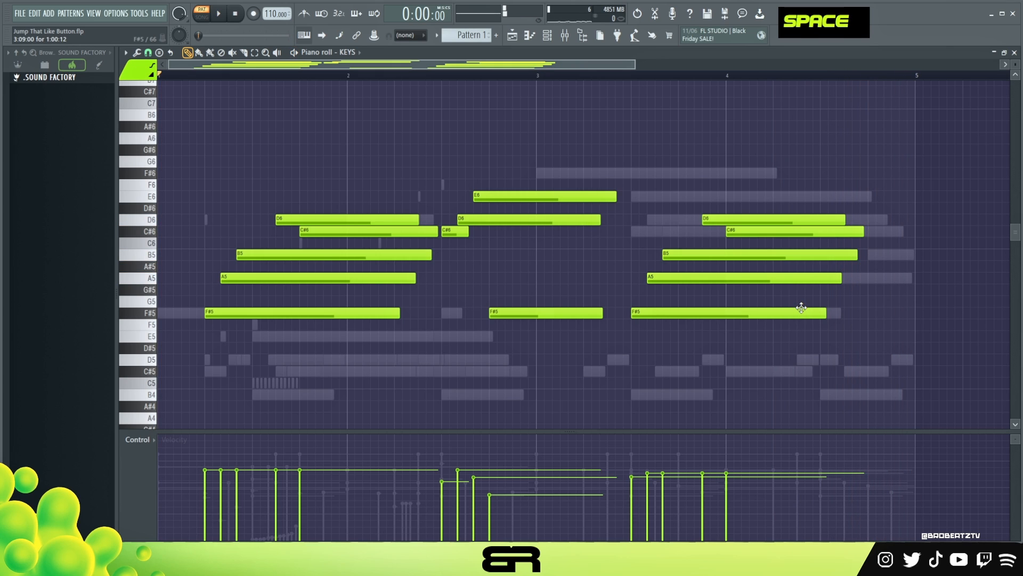
Switch to the playlist and briefly open the mixer.
{"action": "left_click", "coordinate": [513, 38]}
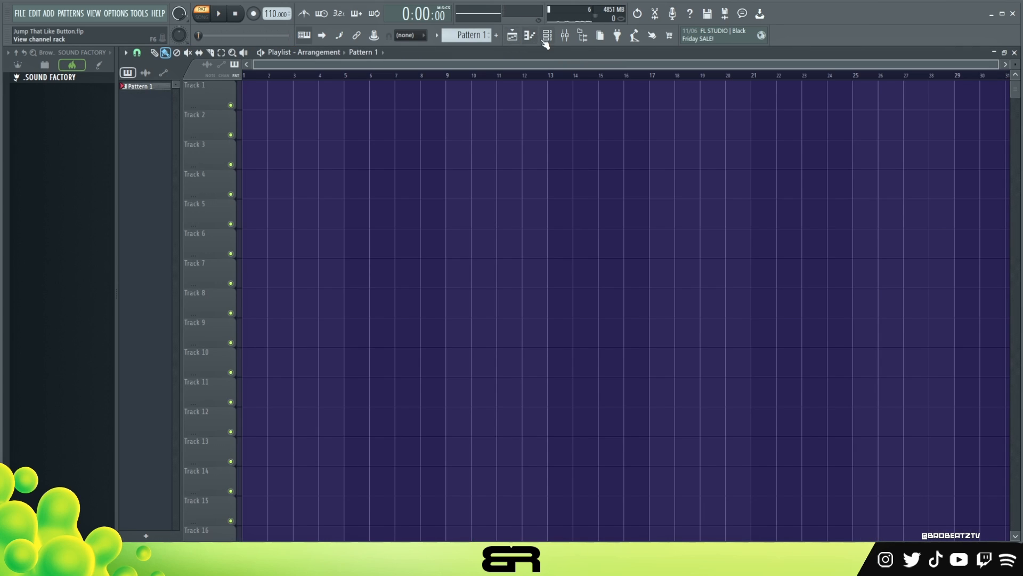
{"action": "left_click", "coordinate": [565, 37]}
{"action": "left_click_drag", "start_coordinate": [485, 157], "coordinate": [493, 124]}
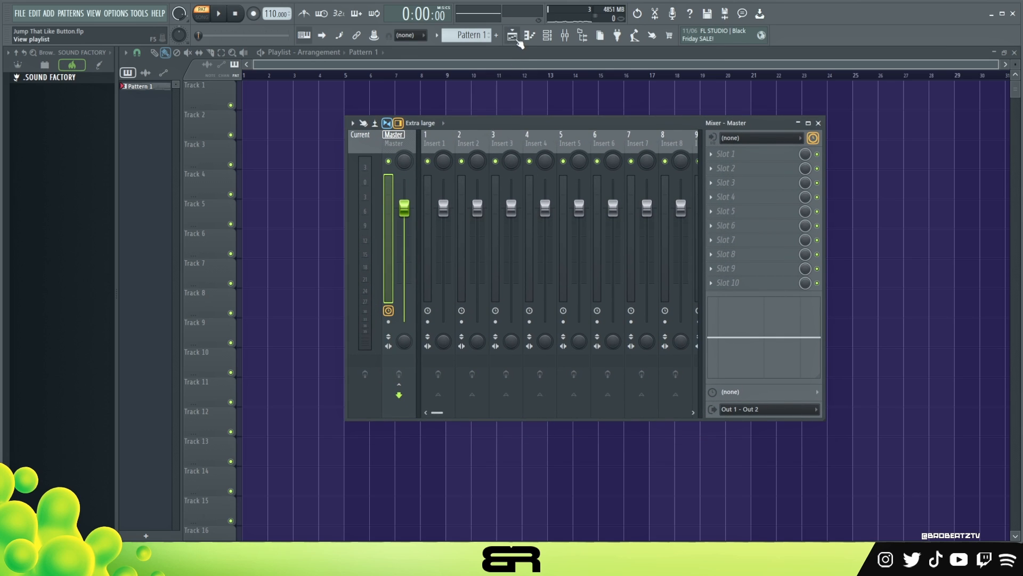
{"action": "left_click", "coordinate": [514, 38]}
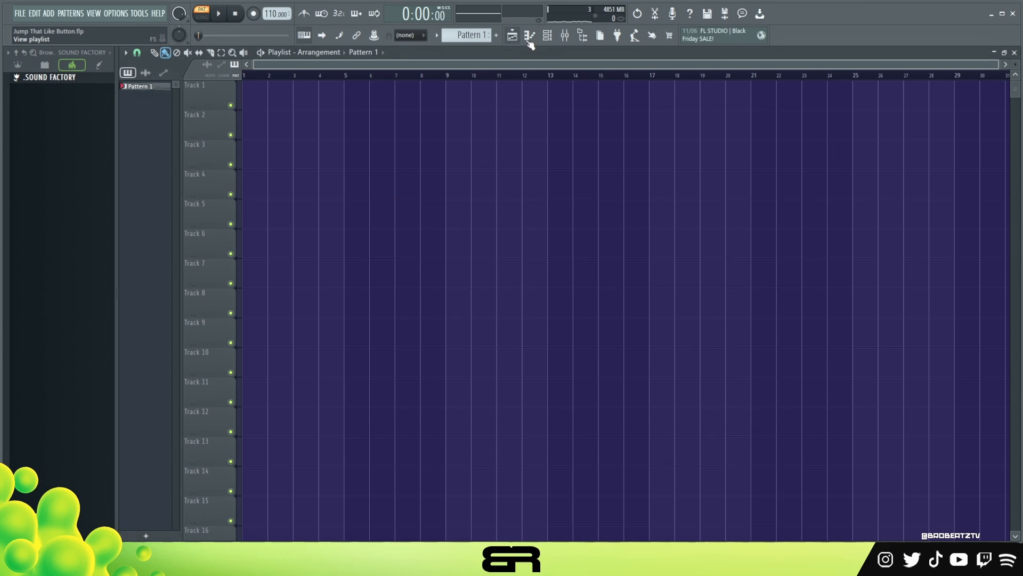
Open the channel rack, set the DRUM channel's volume to 80%, and play the pattern.
{"action": "left_click", "coordinate": [546, 42]}
{"action": "left_click_drag", "start_coordinate": [368, 140], "coordinate": [428, 138]}
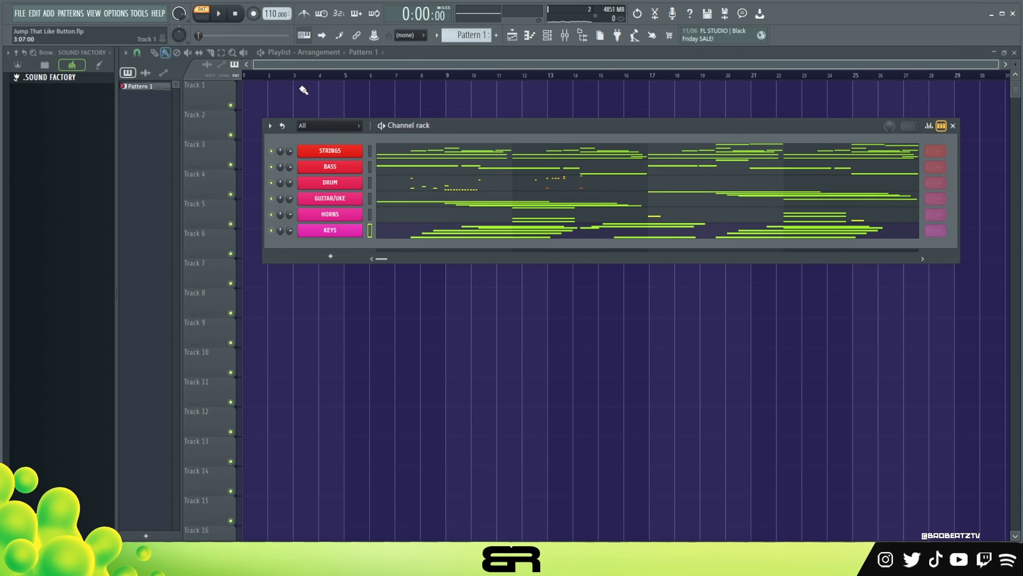
{"action": "left_click", "coordinate": [224, 17]}
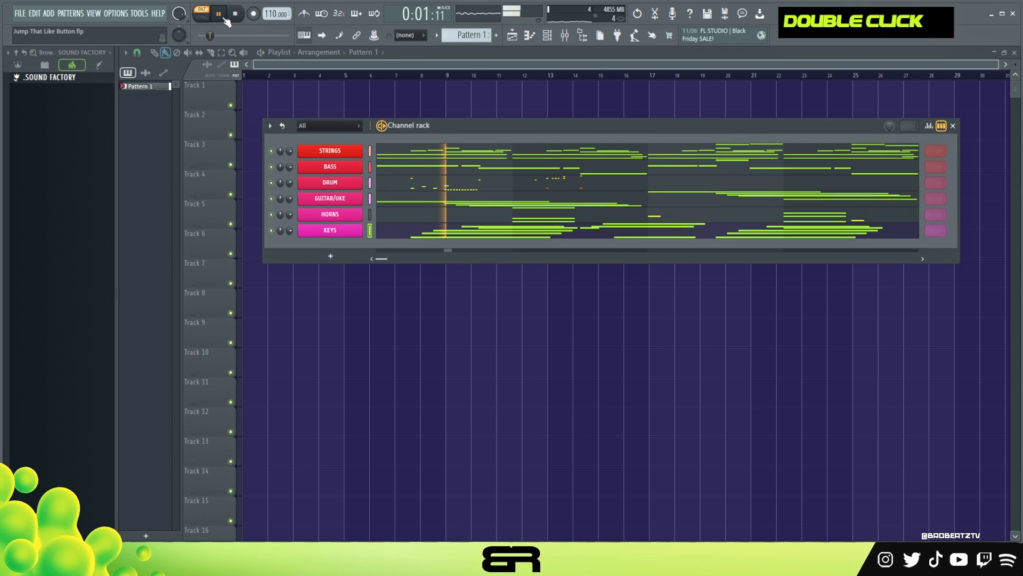
{"action": "left_click_drag", "start_coordinate": [289, 230], "coordinate": [289, 231]}
{"action": "left_click_drag", "start_coordinate": [288, 184], "coordinate": [289, 163]}
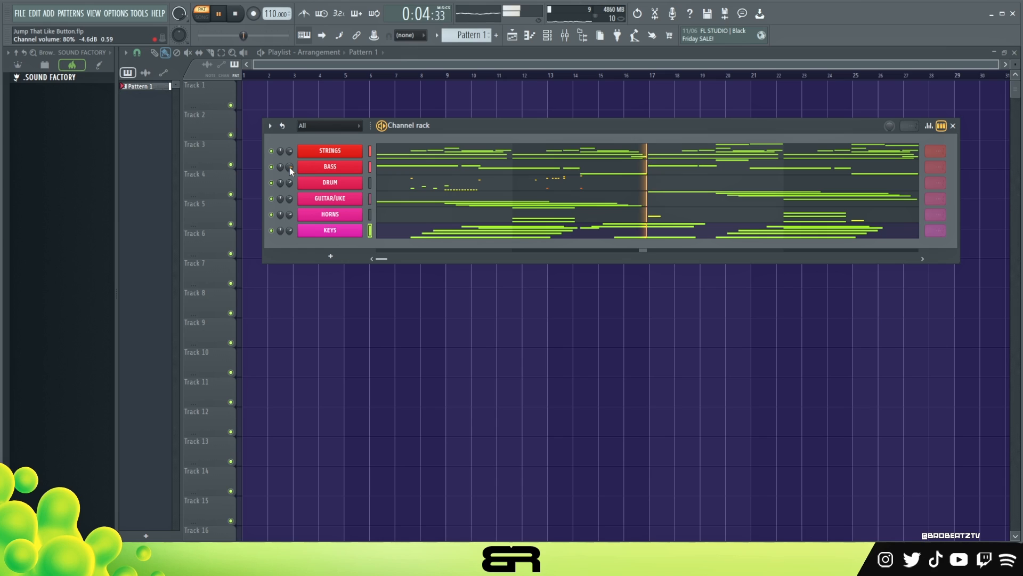
{"action": "key", "text": "space"}
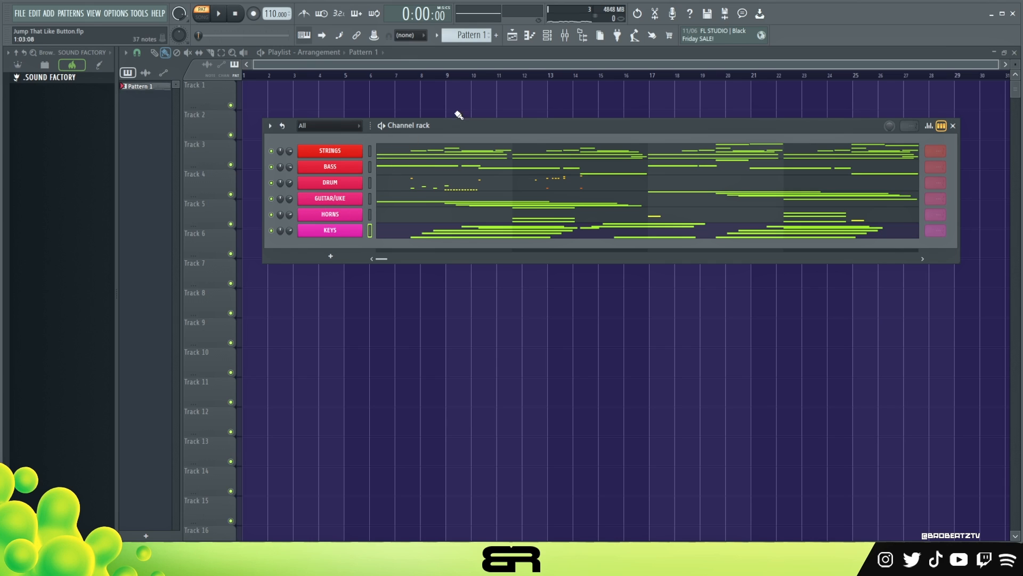
{"action": "key", "text": "space"}
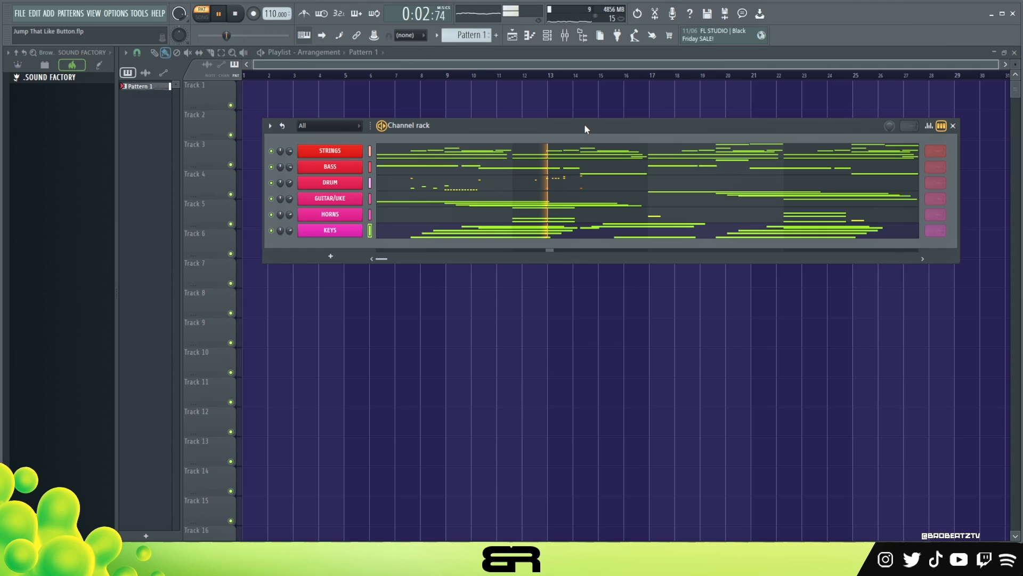
{"action": "key", "text": "space"}
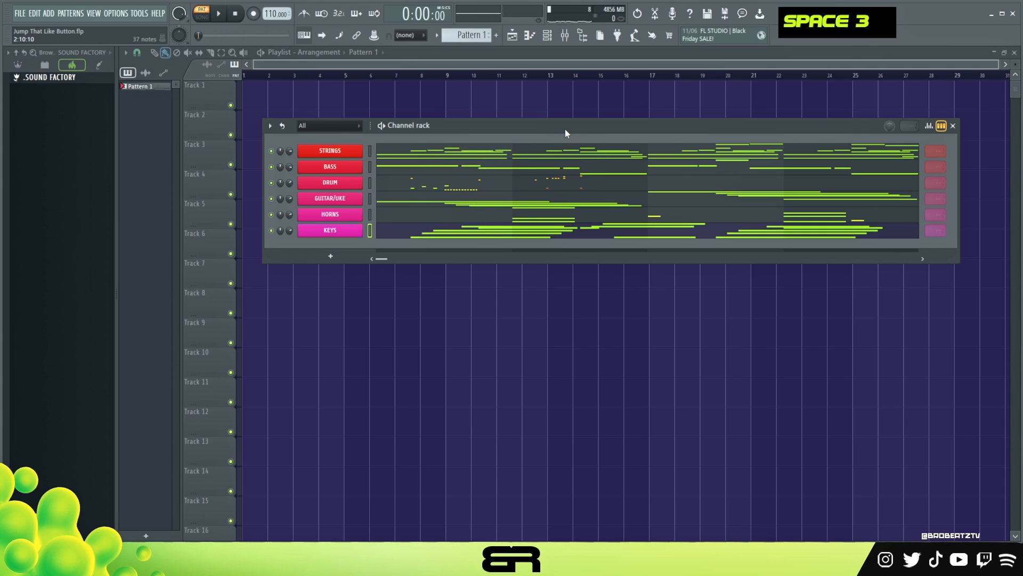